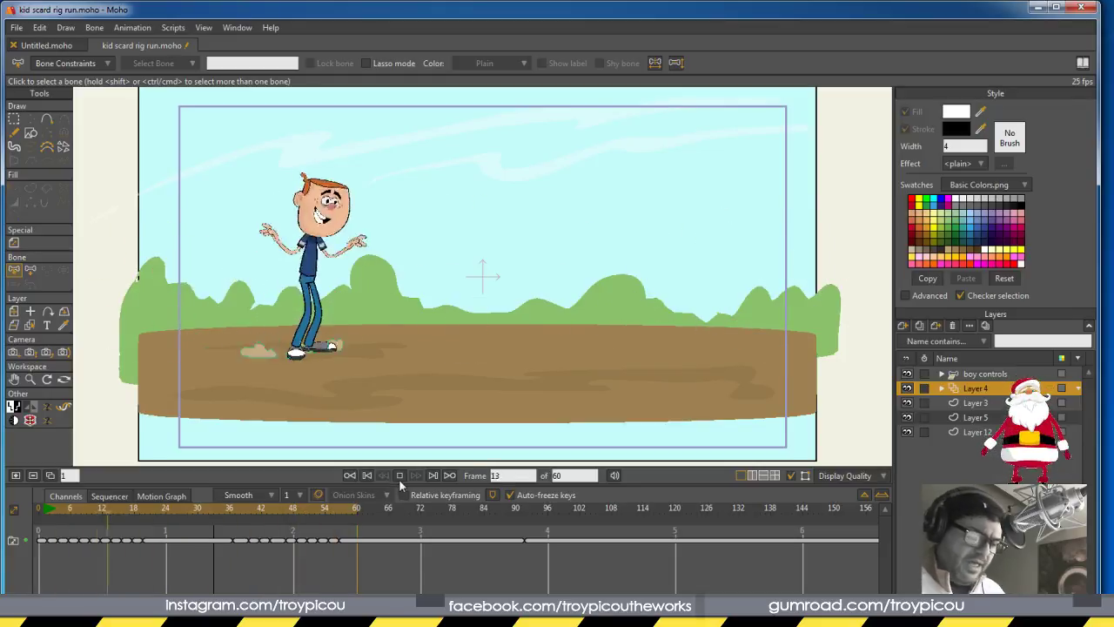
# Preview the boy's run animation with its existing dust effects by playing it back and scrubbing between frames 0 and 12
pyautogui.click(400, 475)
pyautogui.moveTo(150, 510); pyautogui.dragTo(39, 515)
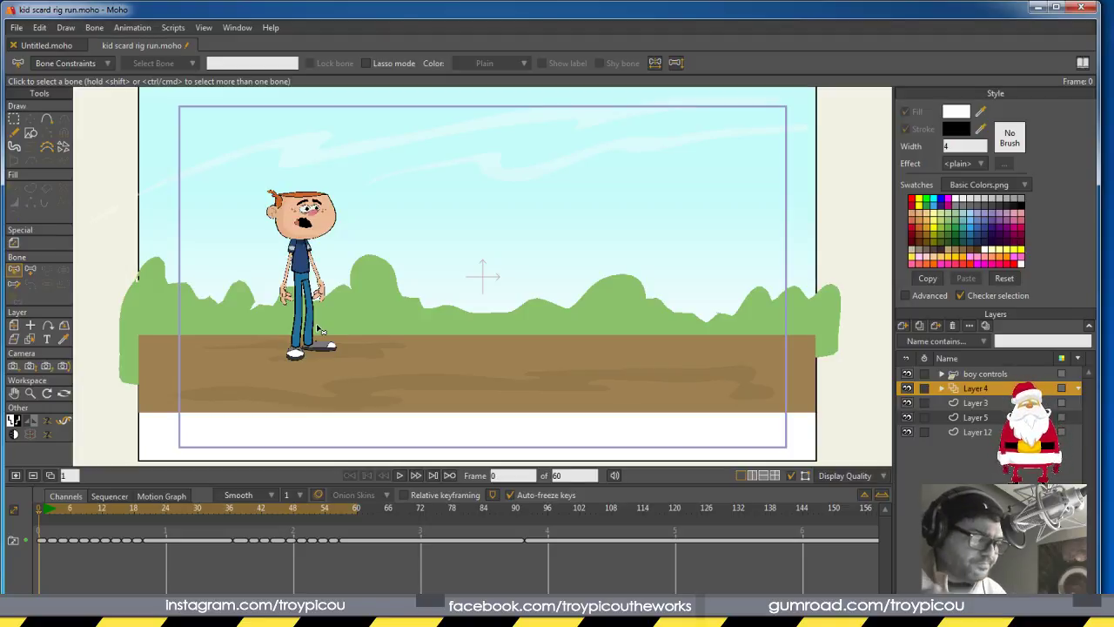
pyautogui.click(850, 476)
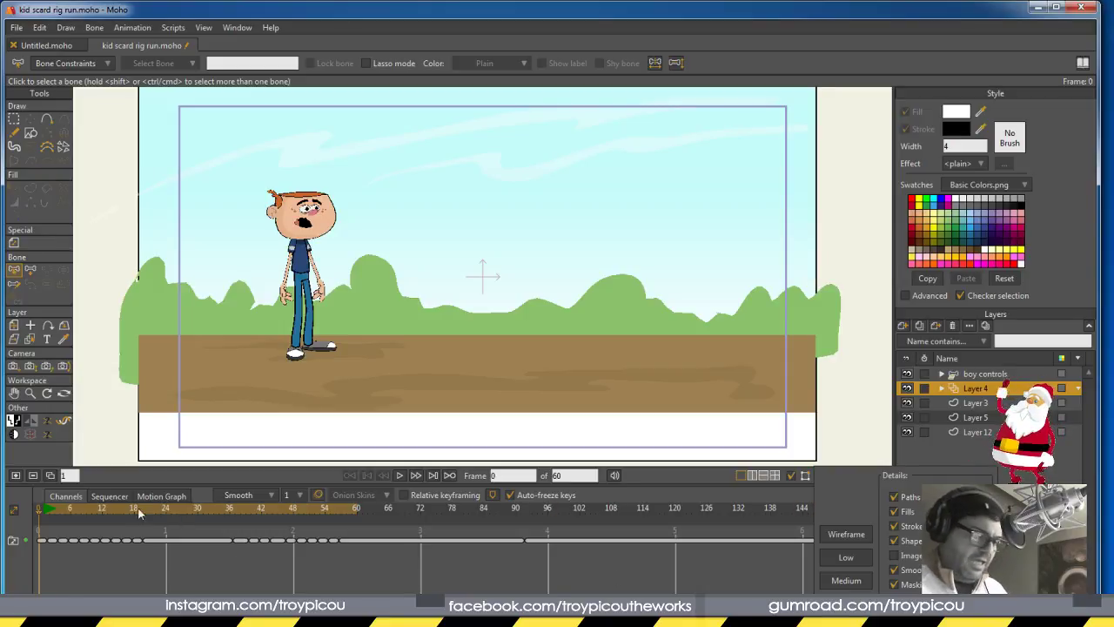
pyautogui.click(41, 514)
pyautogui.moveTo(42, 514); pyautogui.dragTo(102, 504)
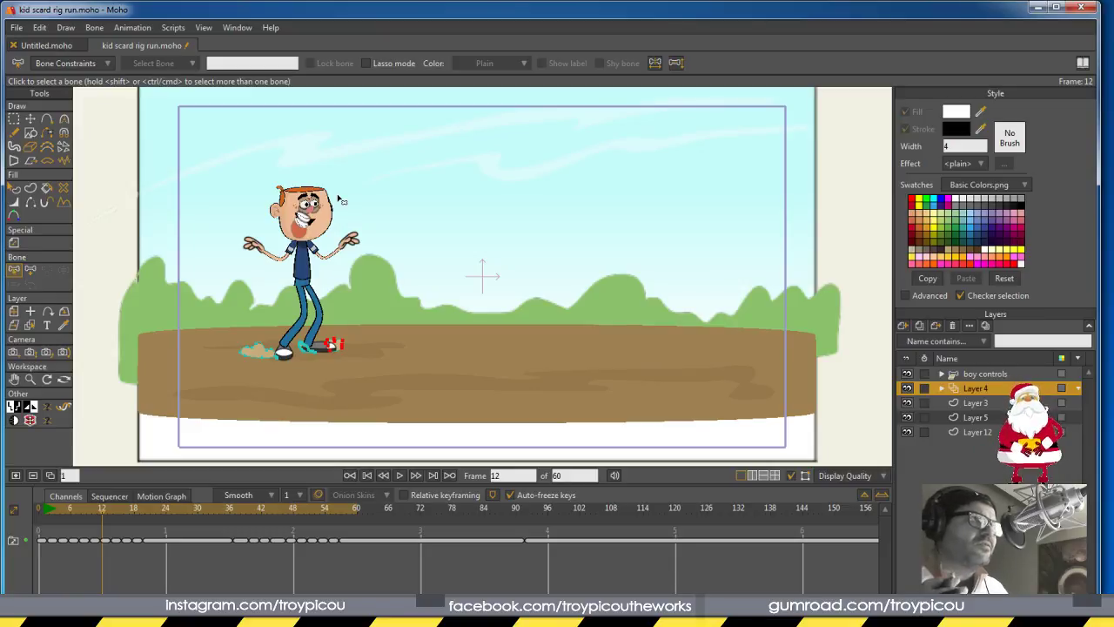
pyautogui.click(856, 478)
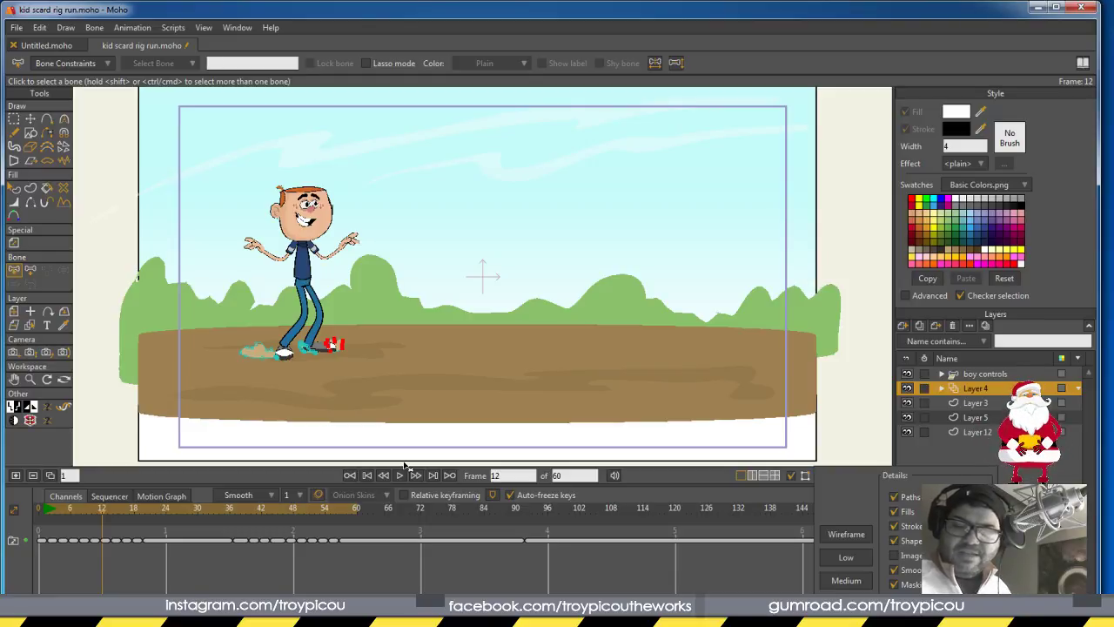
pyautogui.click(857, 430)
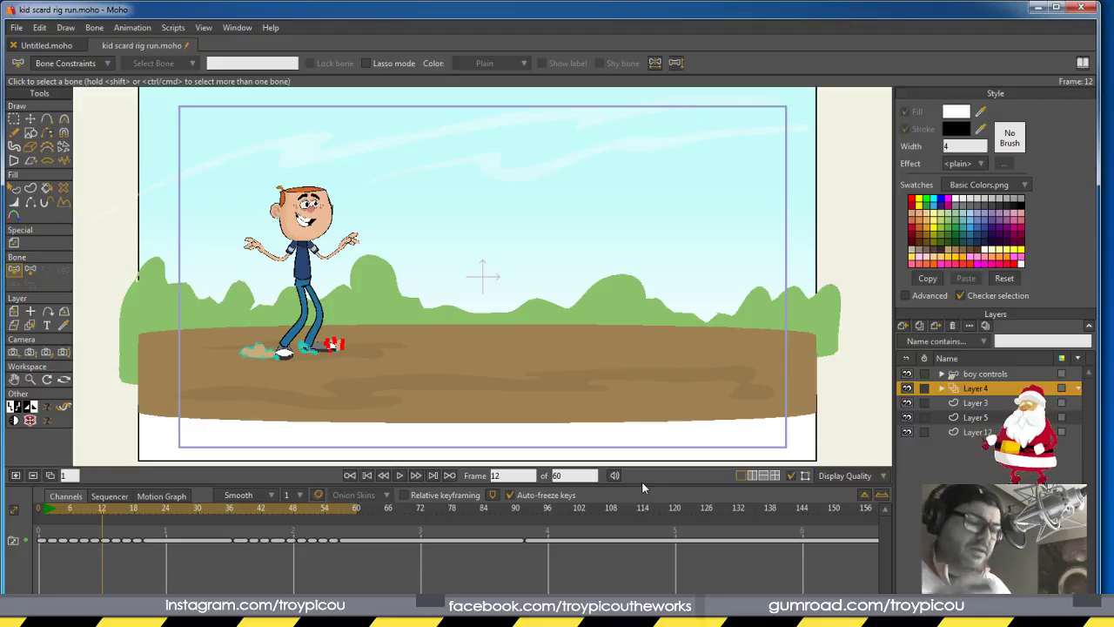
pyautogui.click(400, 476)
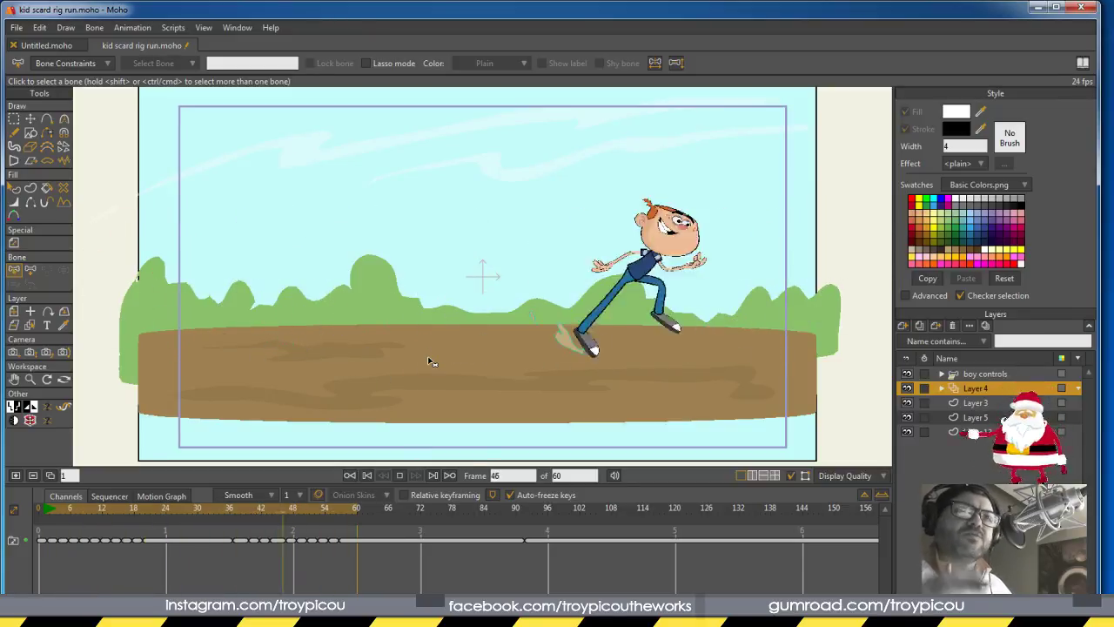
pyautogui.click(400, 476)
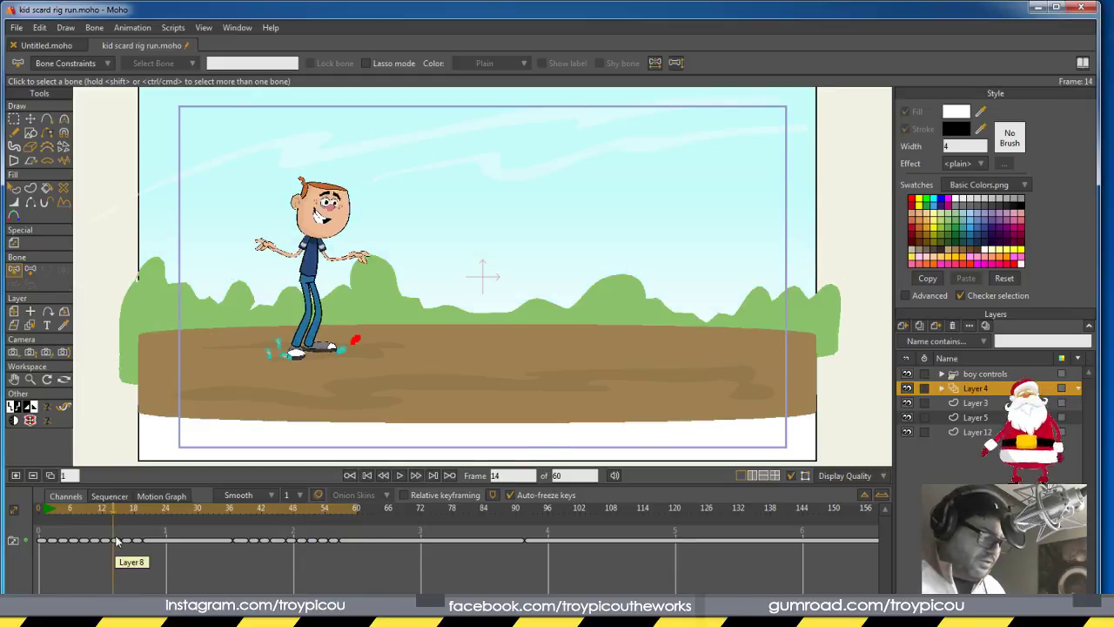
pyautogui.moveTo(112, 510); pyautogui.dragTo(36, 512)
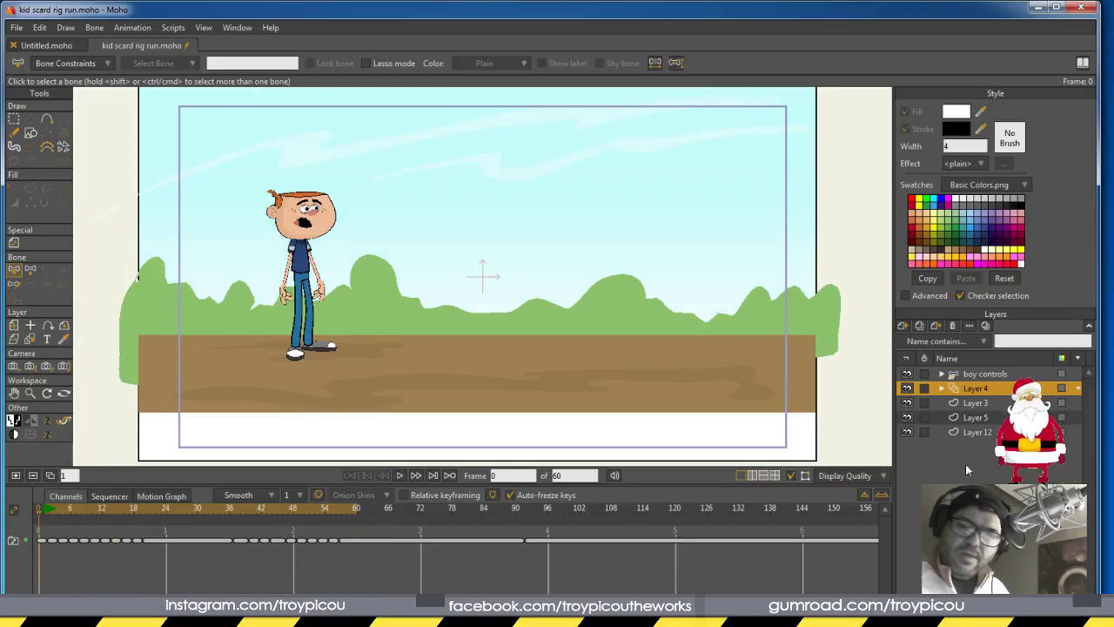
# Hide Layer 4 and add a new Frame By Frame layer above it
pyautogui.click(908, 387)
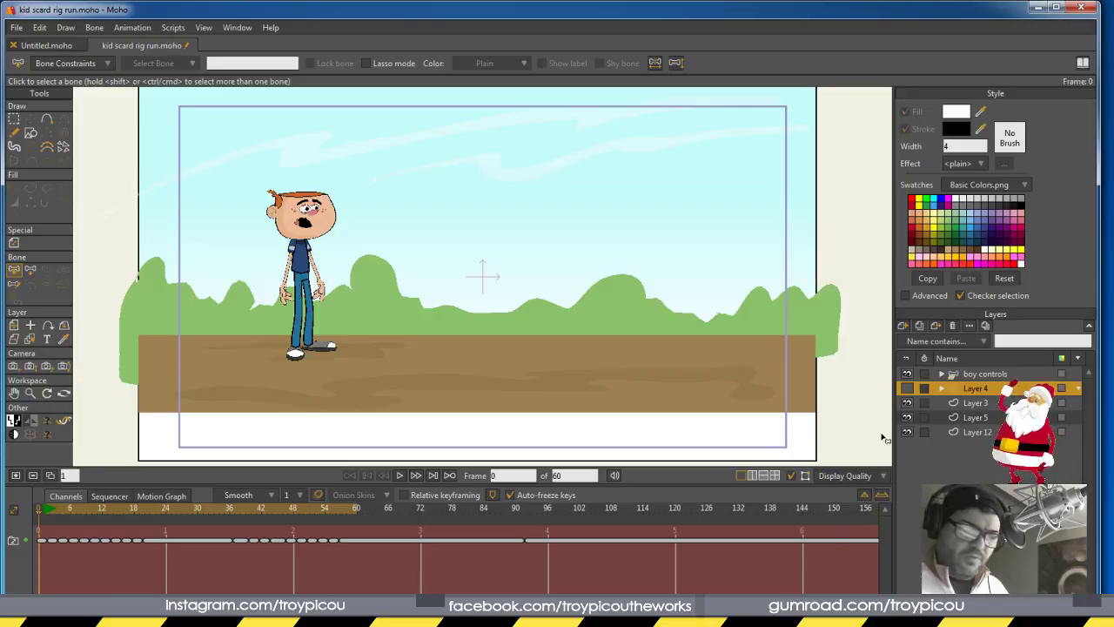
pyautogui.click(903, 325)
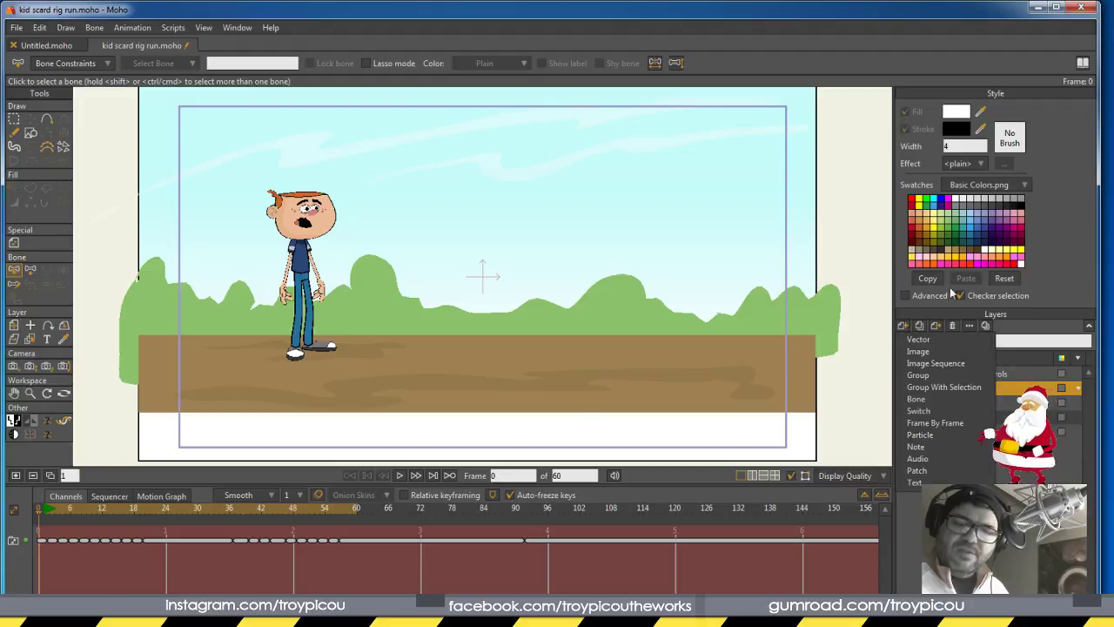
pyautogui.click(943, 422)
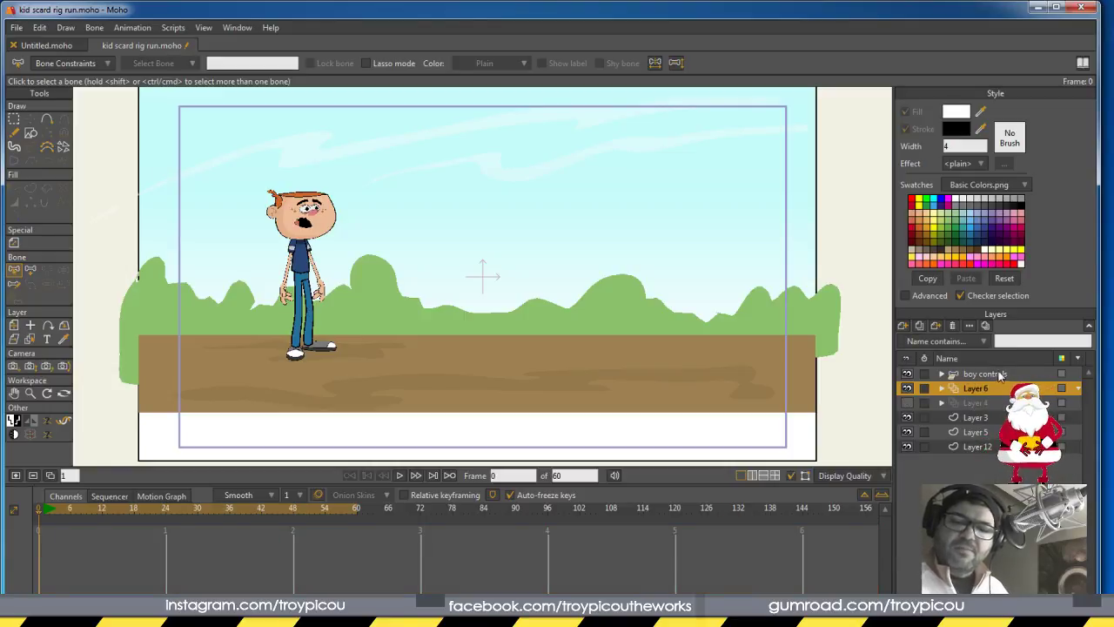
# Add a drawing frame at frame 1 of the new frame-by-frame layer and set the frame interval to 2
pyautogui.click(40, 517)
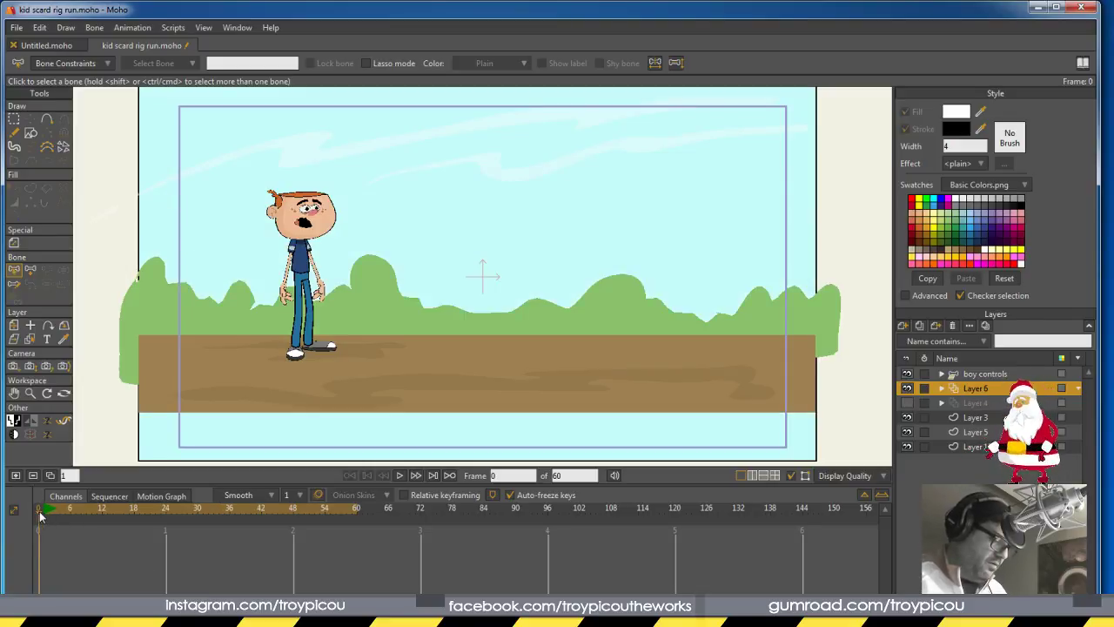
pyautogui.moveTo(40, 514); pyautogui.dragTo(44, 513)
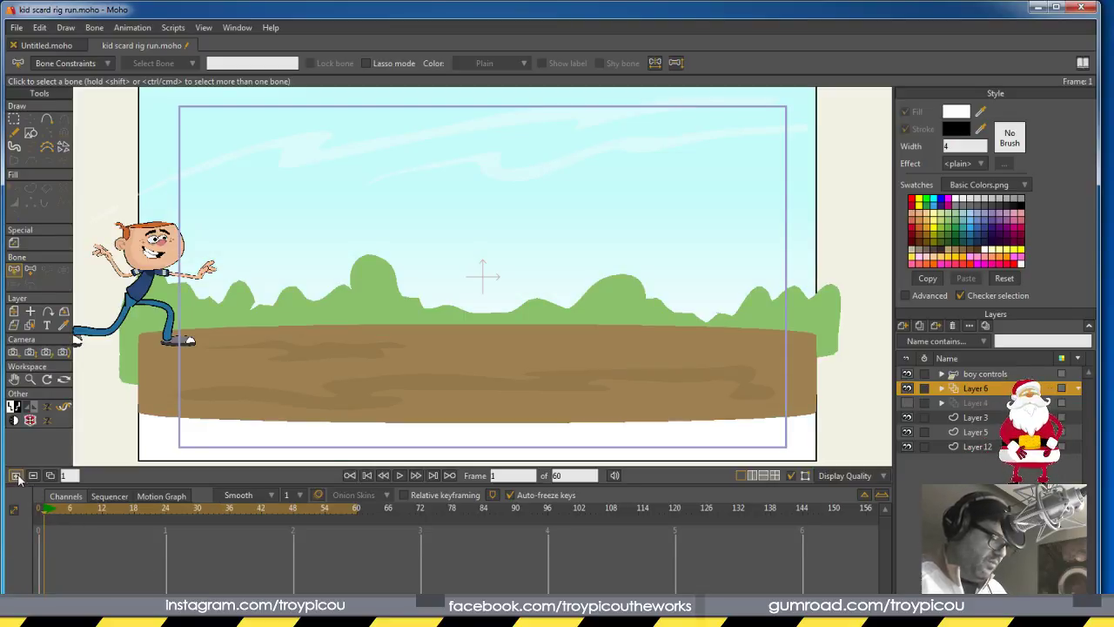
pyautogui.click(17, 475)
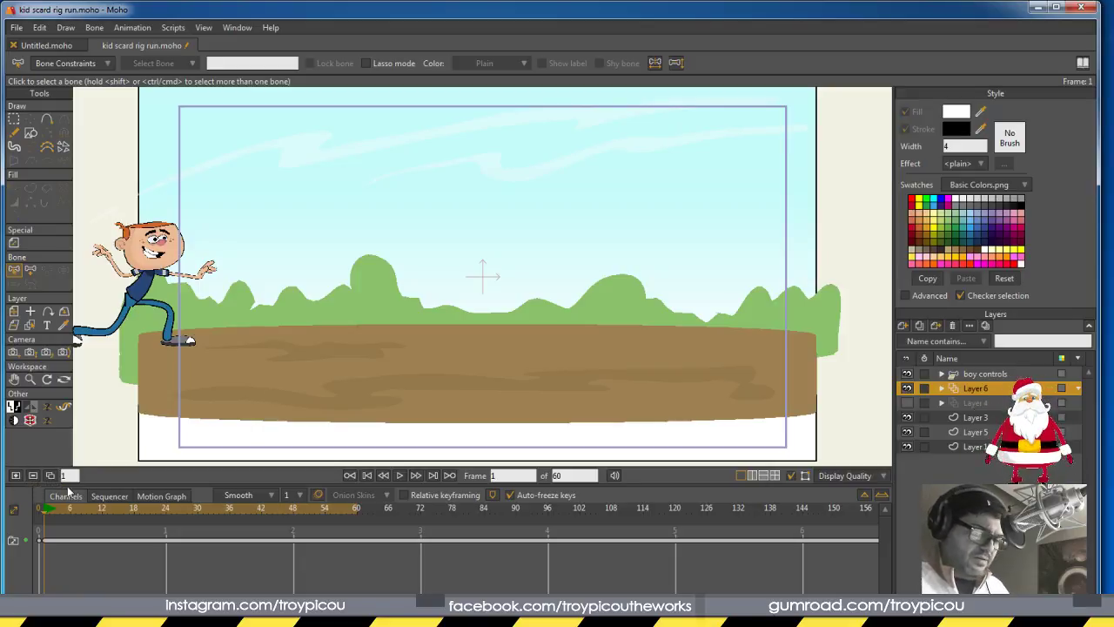
pyautogui.moveTo(68, 476); pyautogui.dragTo(56, 479)
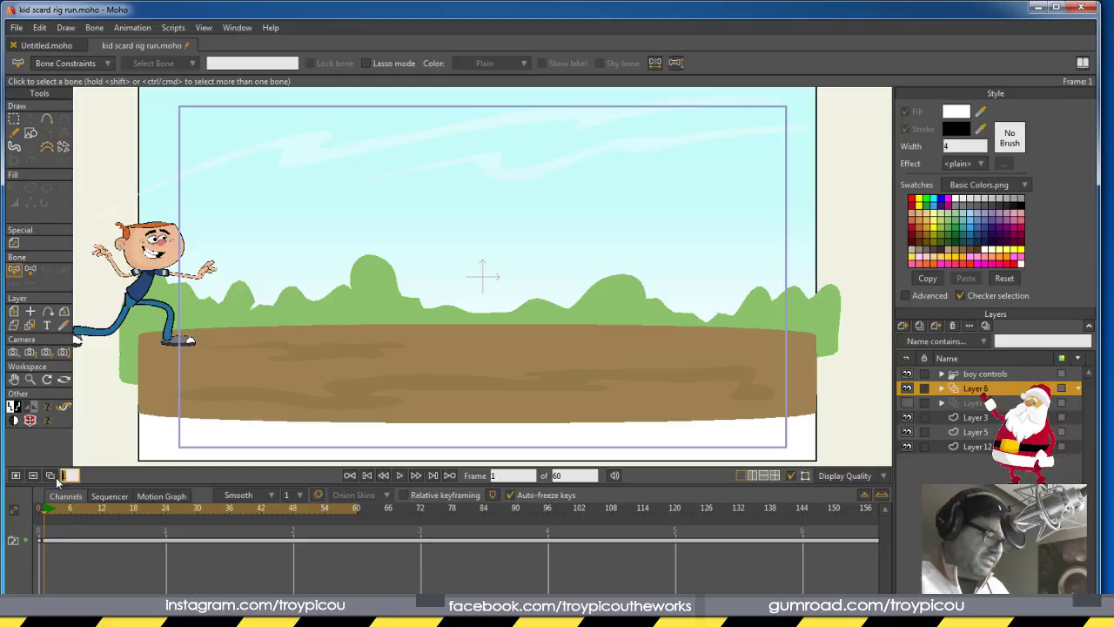
pyautogui.write('2')
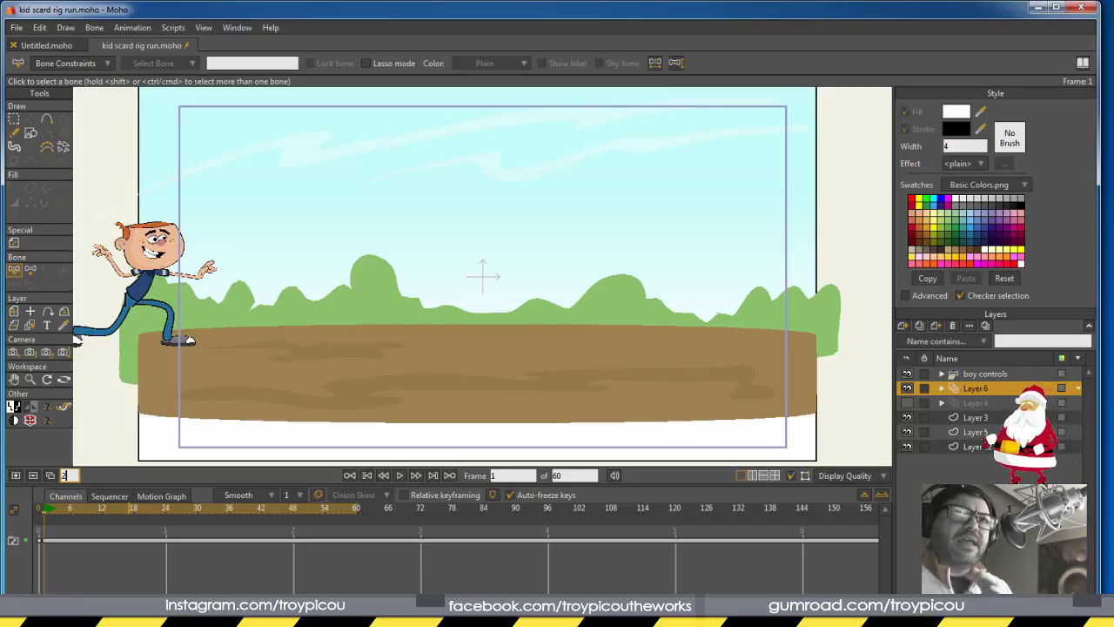
# Return to frame 1 of the frame-by-frame layer and add the next drawing frame at frame 3
pyautogui.click(39, 512)
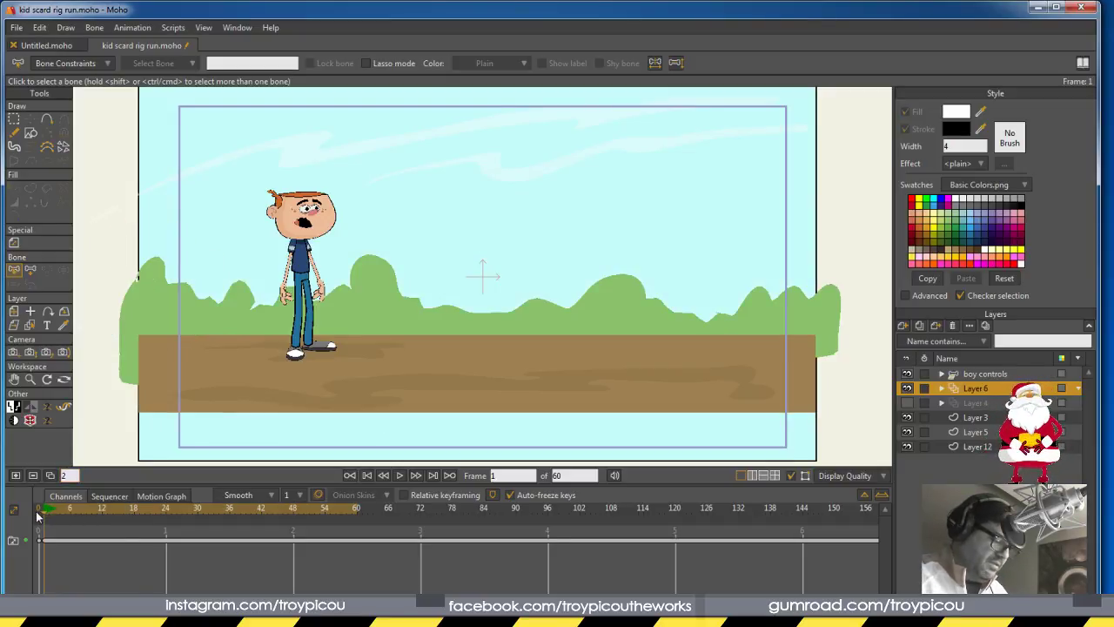
pyautogui.click(40, 541)
pyautogui.click(39, 543)
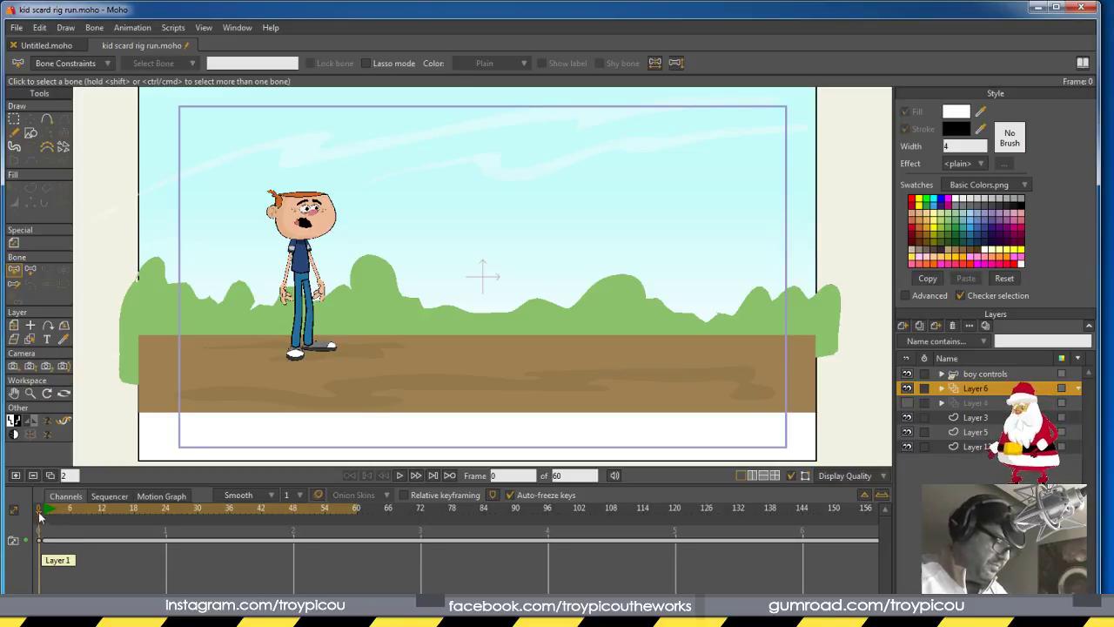
pyautogui.moveTo(39, 513); pyautogui.dragTo(43, 515)
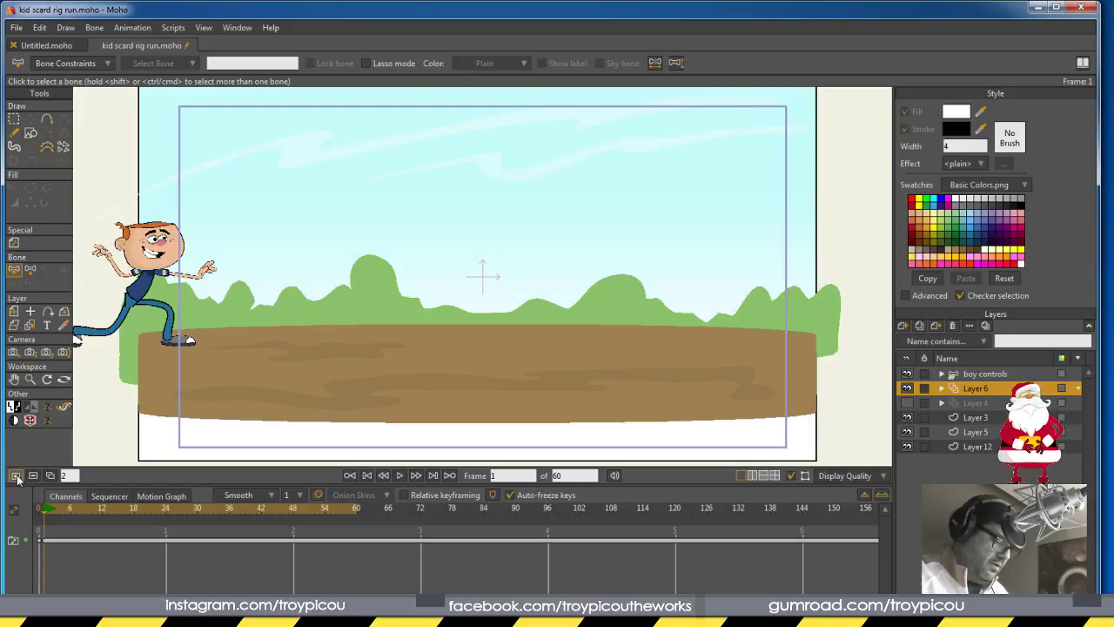
pyautogui.click(18, 478)
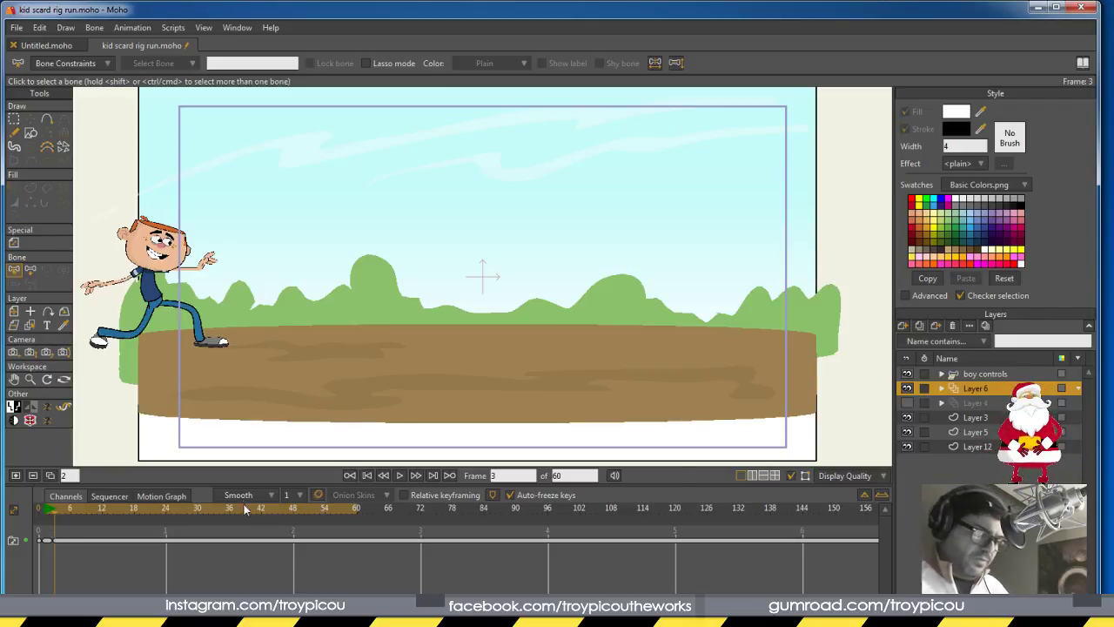
# Enable onion skins and set up the Freehand tool with Auto-fill and Auto close on and Auto-stroke off
pyautogui.click(318, 496)
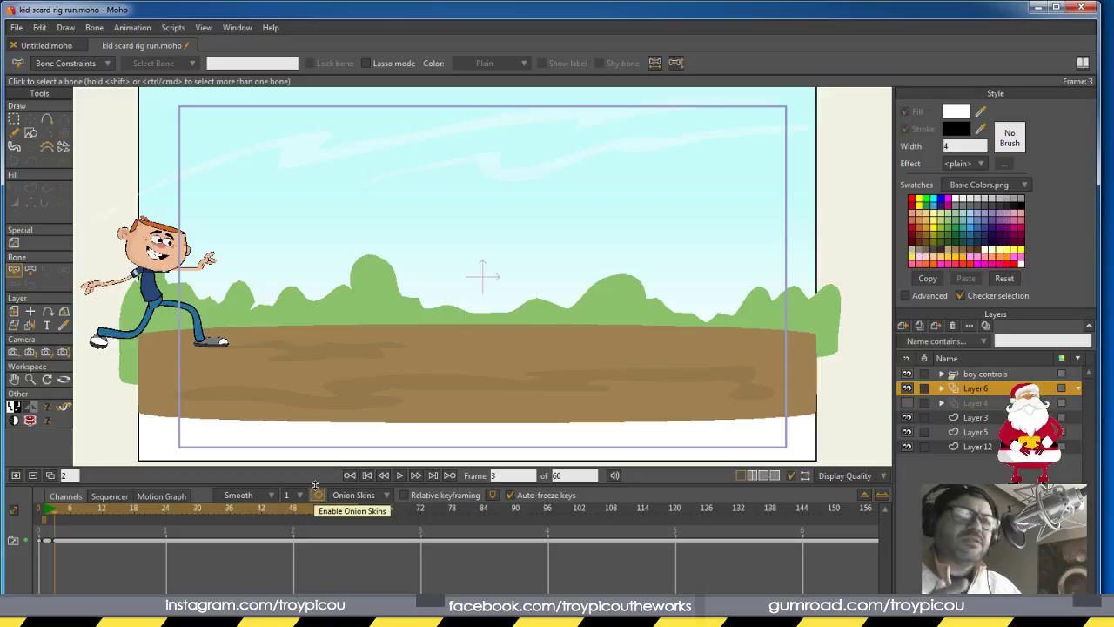
pyautogui.press('f')
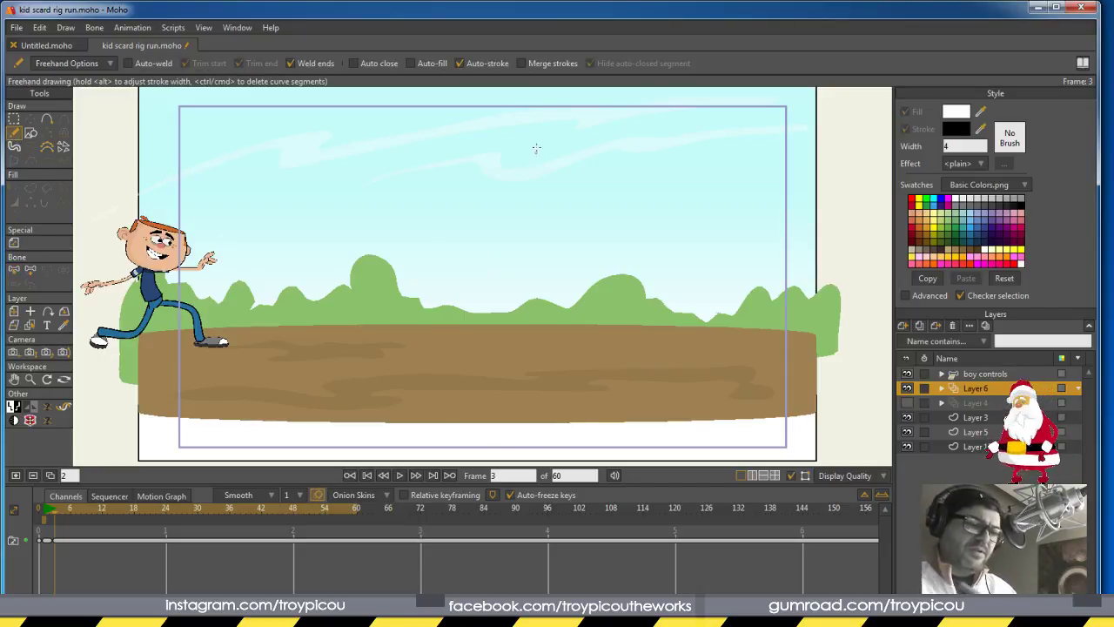
pyautogui.click(410, 63)
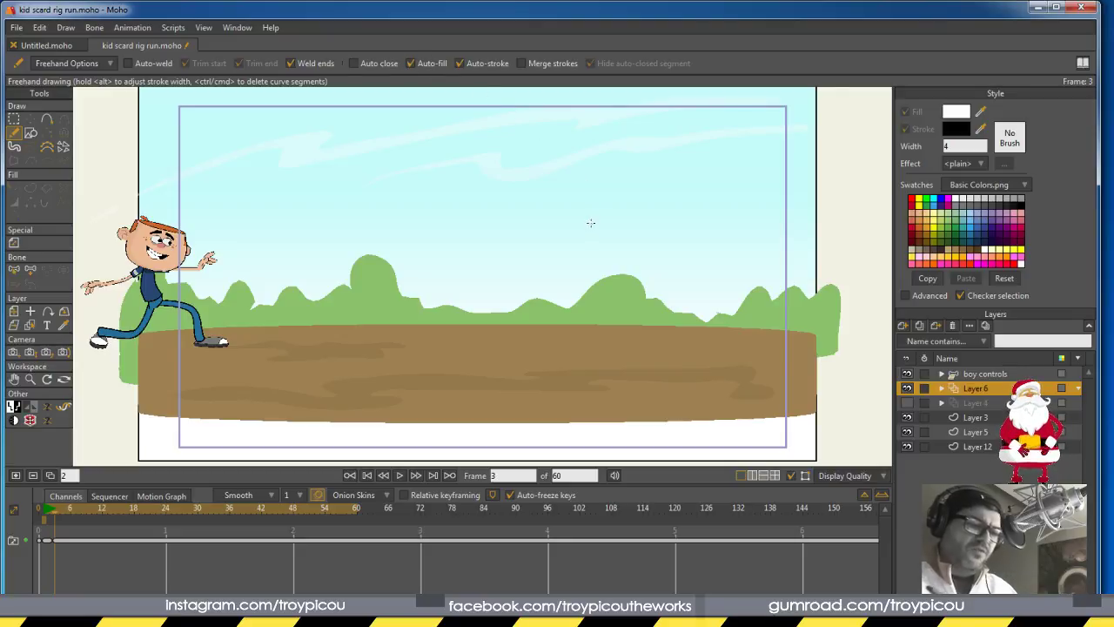
pyautogui.click(460, 64)
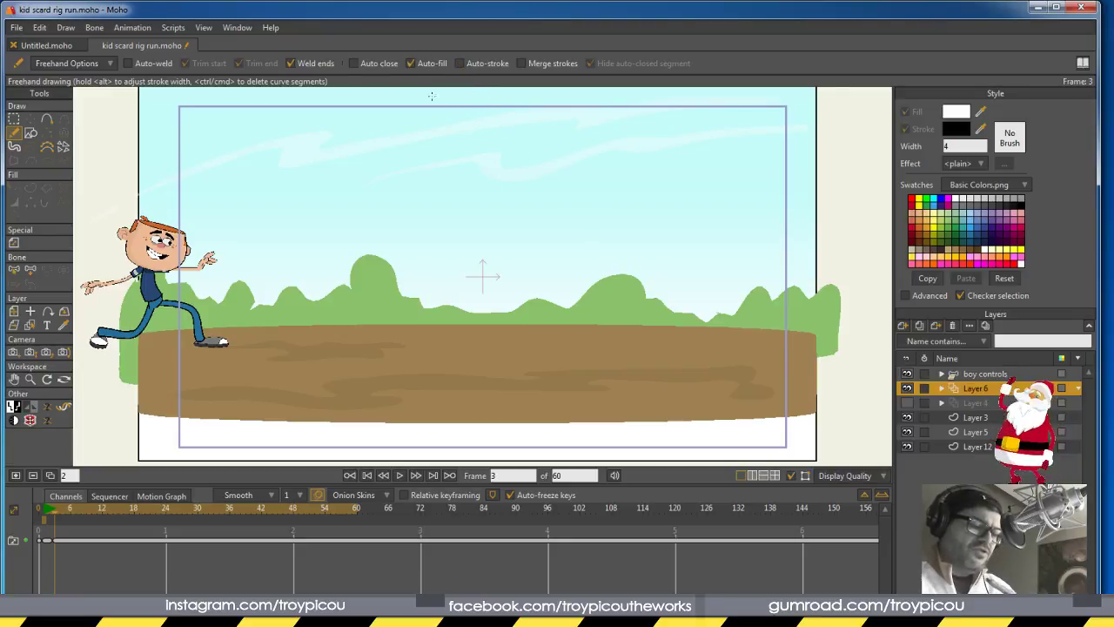
pyautogui.click(353, 63)
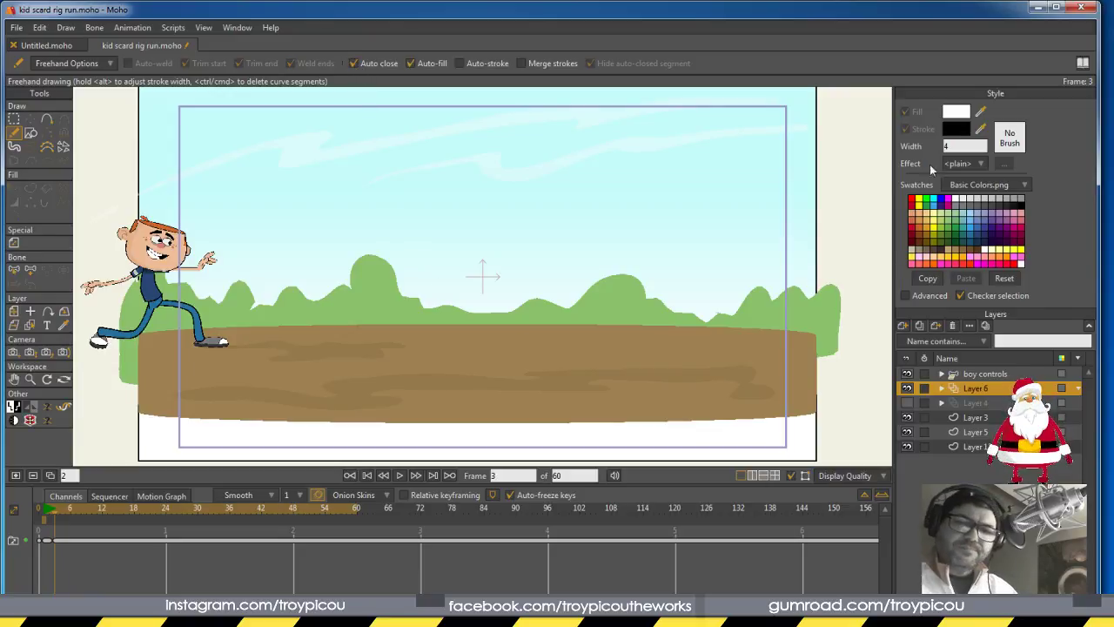
# Set the fill to a light, semi-transparent tan and draw a small dust puff behind the boy's front foot at frame 3
pyautogui.click(955, 254)
pyautogui.click(962, 112)
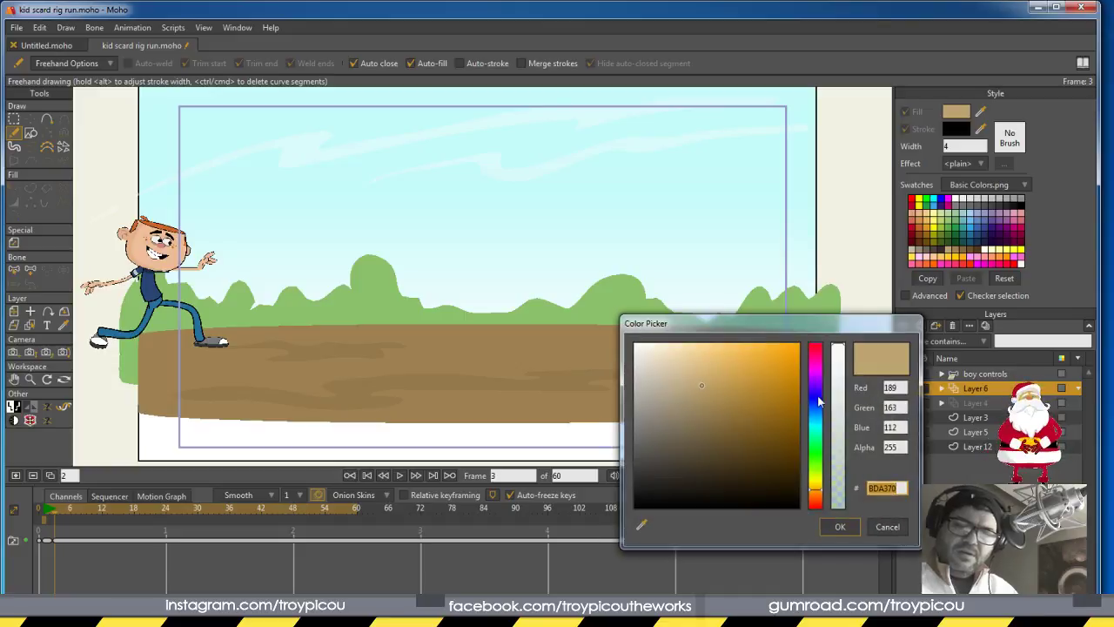
pyautogui.click(839, 380)
pyautogui.moveTo(694, 377); pyautogui.dragTo(678, 368)
pyautogui.click(843, 528)
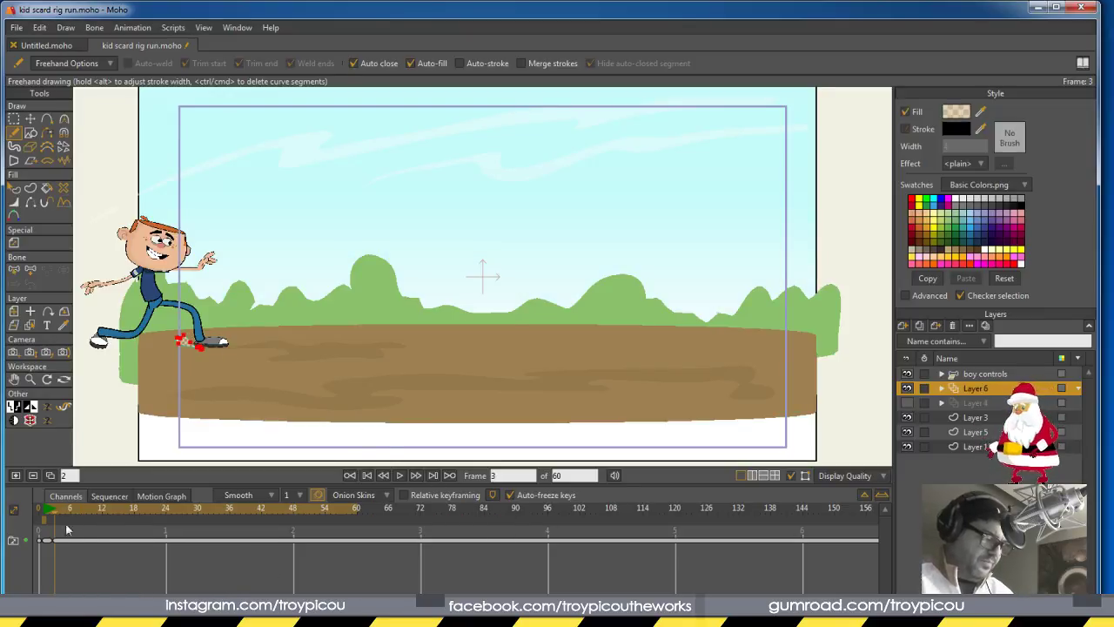
# Add a drawing frame at frame 5 and draw a dust trail behind the boy's front foot
pyautogui.moveTo(44, 519); pyautogui.dragTo(53, 515)
pyautogui.click(16, 476)
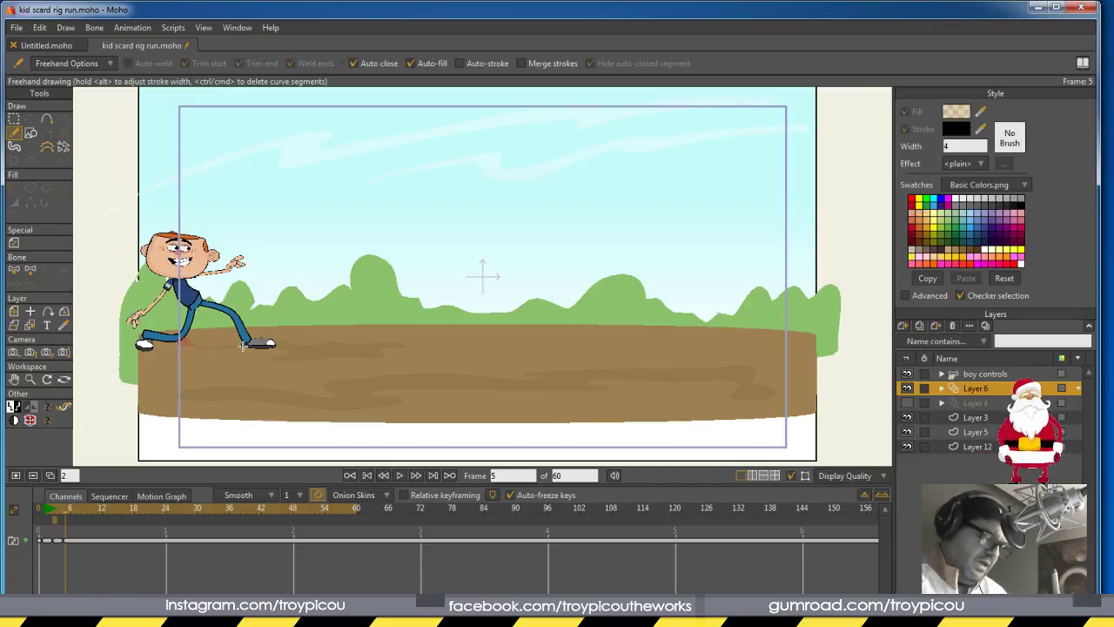
pyautogui.moveTo(241, 346)
pyautogui.mouseDown()
pyautogui.moveTo(201, 338)
pyautogui.moveTo(249, 347)
pyautogui.mouseUp()
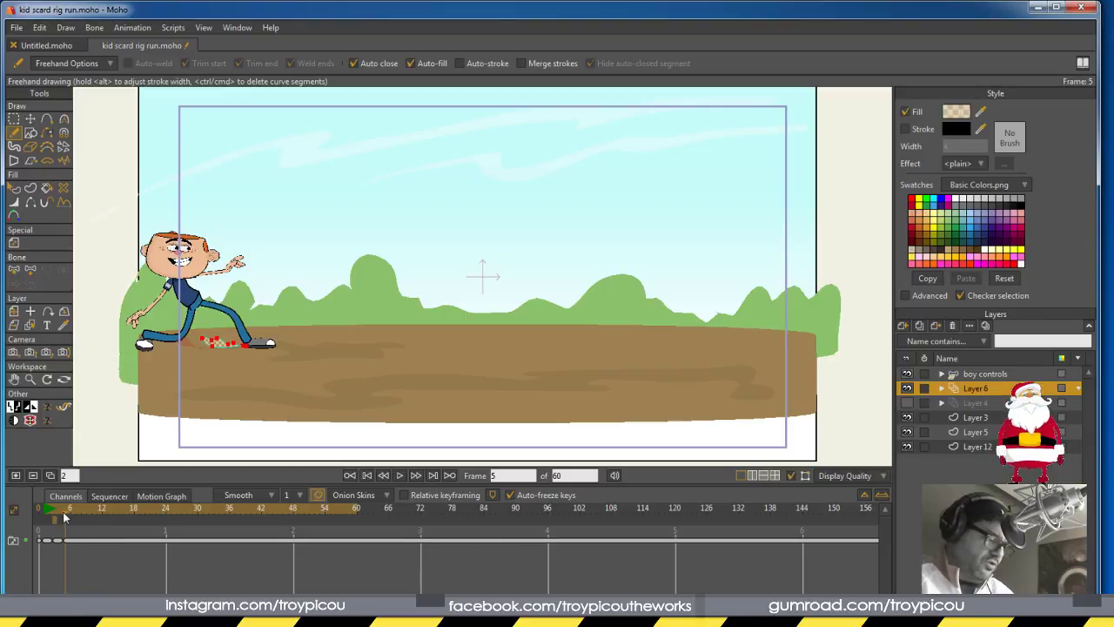
# Compare the dust puff at frame 4 with the one drawn at frame 5
pyautogui.moveTo(62, 512)
pyautogui.mouseDown()
pyautogui.moveTo(40, 511)
pyautogui.moveTo(59, 513)
pyautogui.mouseUp()
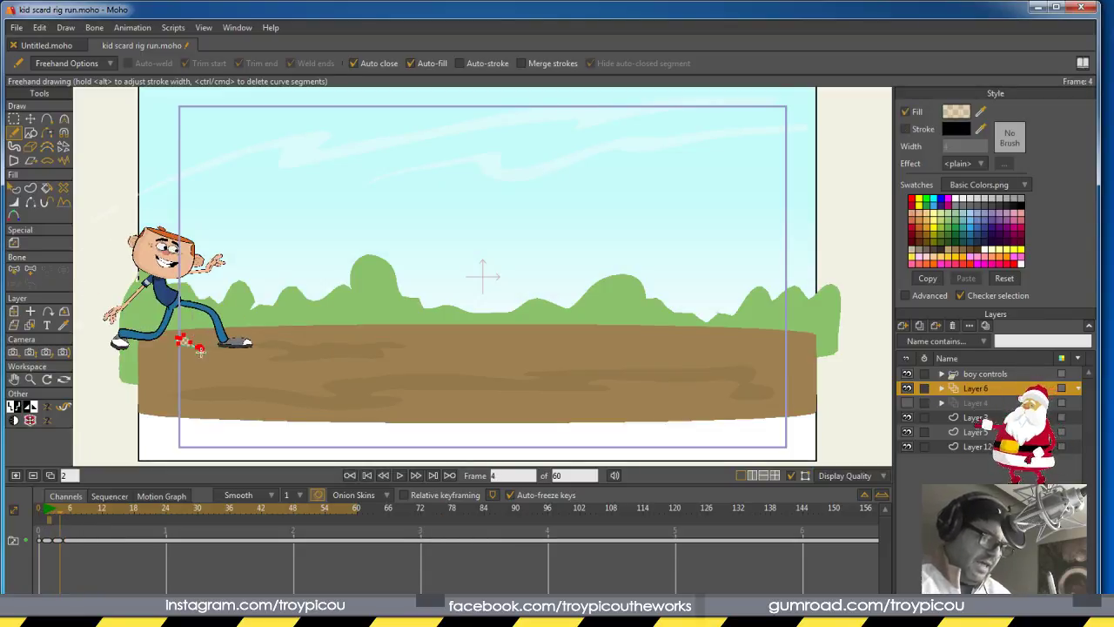
pyautogui.moveTo(223, 346); pyautogui.dragTo(201, 342)
pyautogui.moveTo(60, 510)
pyautogui.mouseDown()
pyautogui.moveTo(45, 514)
pyautogui.moveTo(66, 514)
pyautogui.mouseUp()
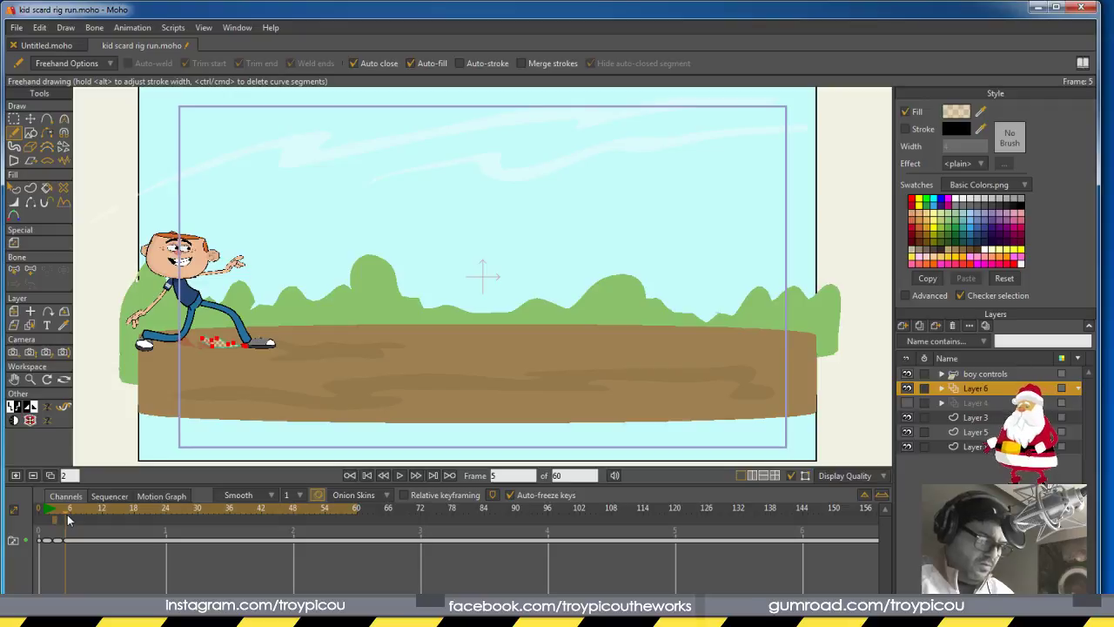
# Add a drawing frame at frame 7 and draw dust puffs behind the boy's front and back feet
pyautogui.click(15, 475)
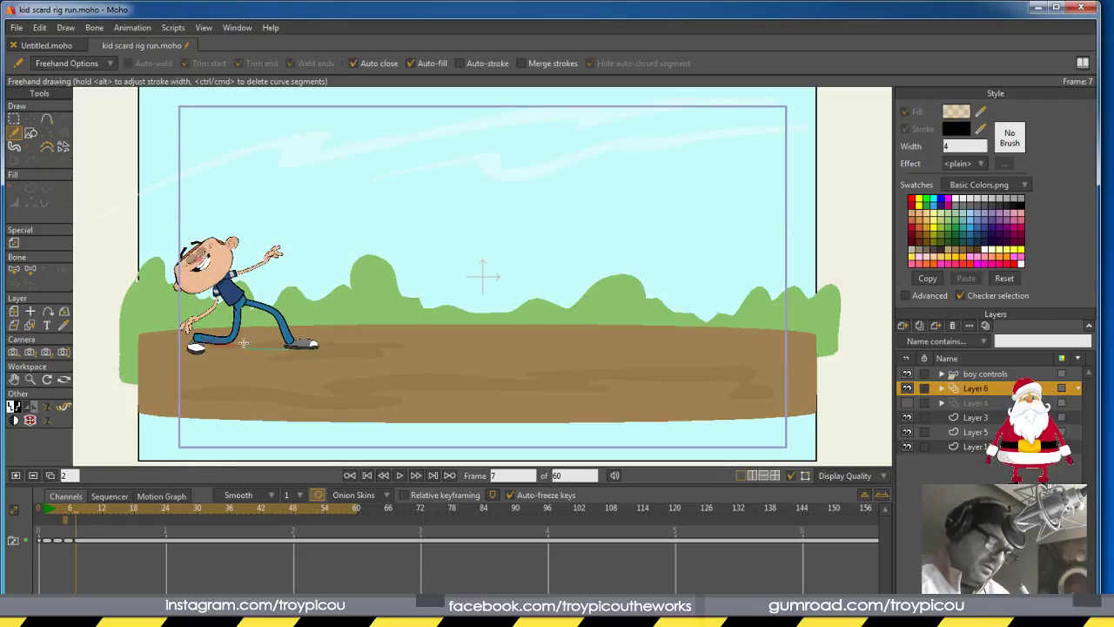
pyautogui.moveTo(277, 347); pyautogui.dragTo(319, 346)
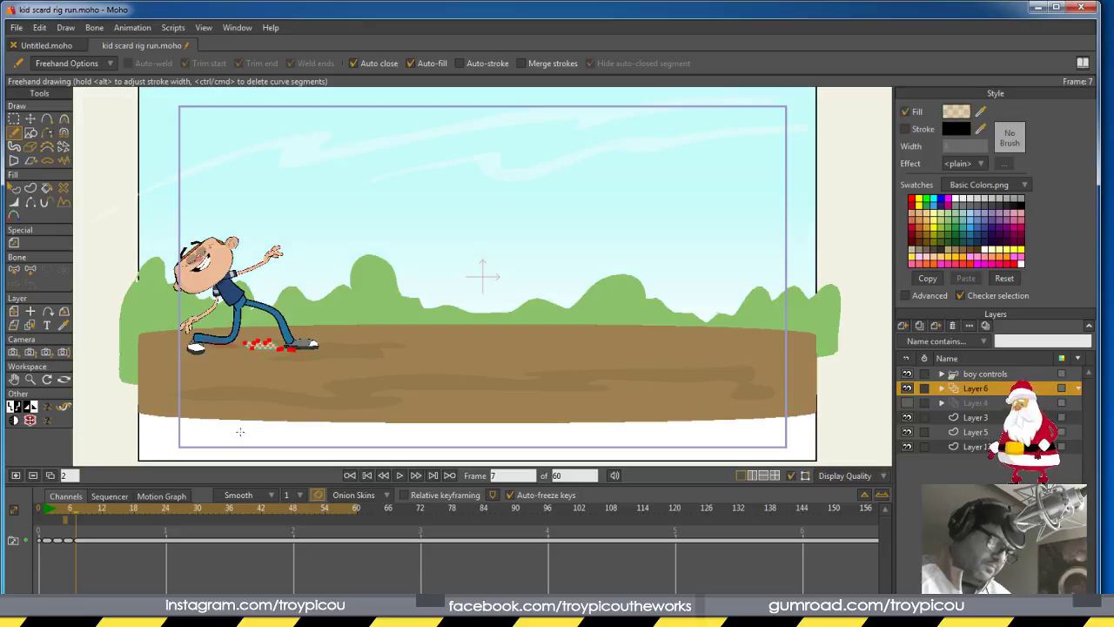
pyautogui.click(175, 346)
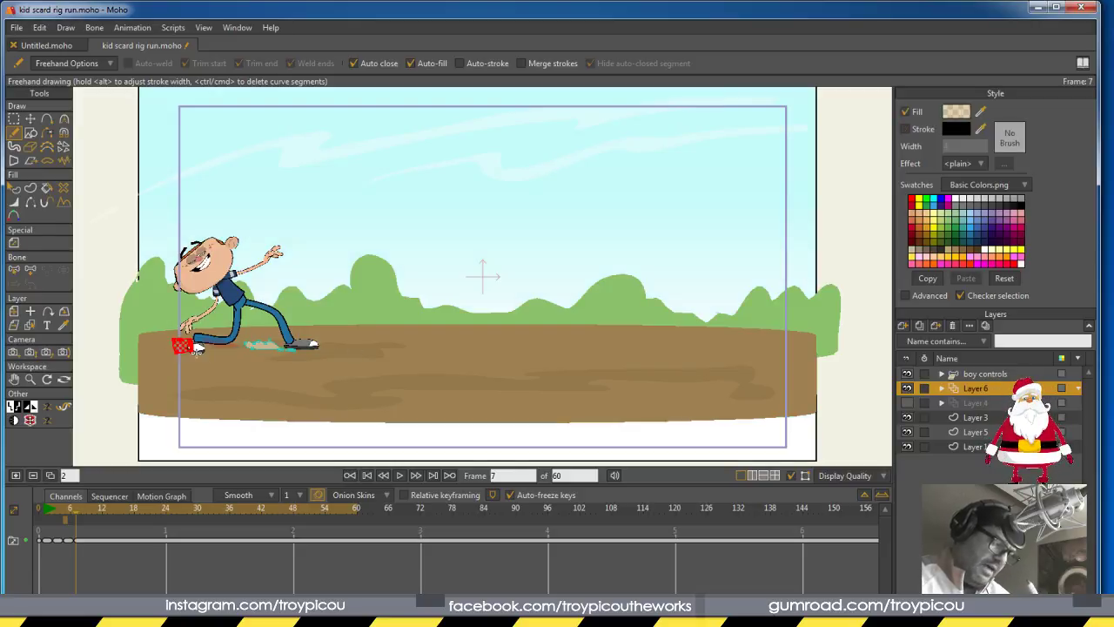
# Add a drawing frame at frame 9 and draw dust puffs with small flying specks behind both of the boy's feet
pyautogui.click(85, 510)
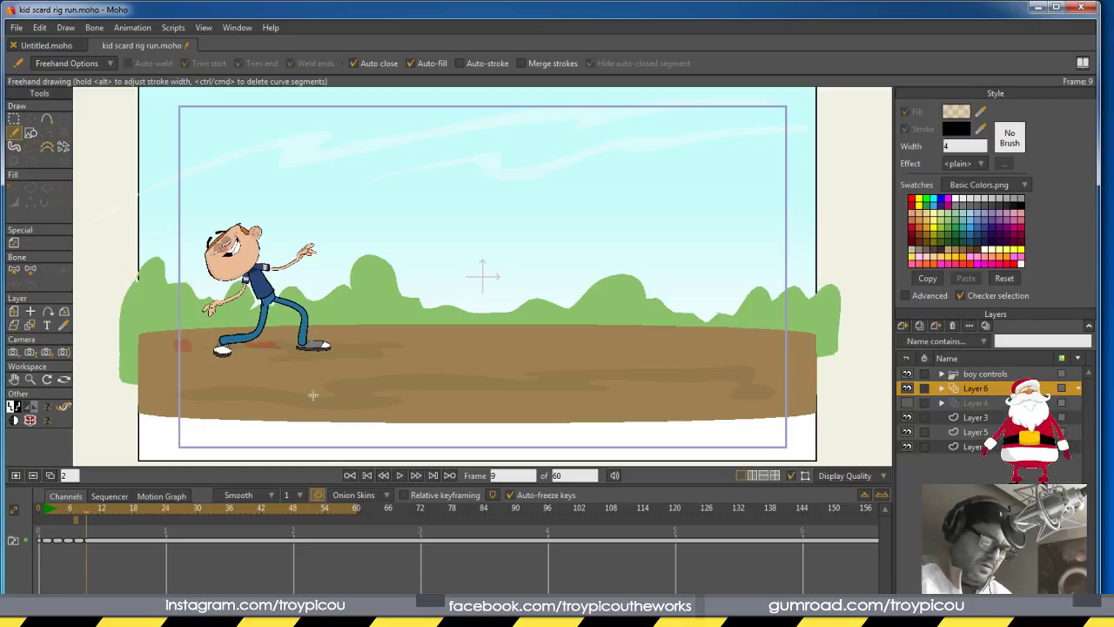
pyautogui.moveTo(285, 343); pyautogui.dragTo(300, 347)
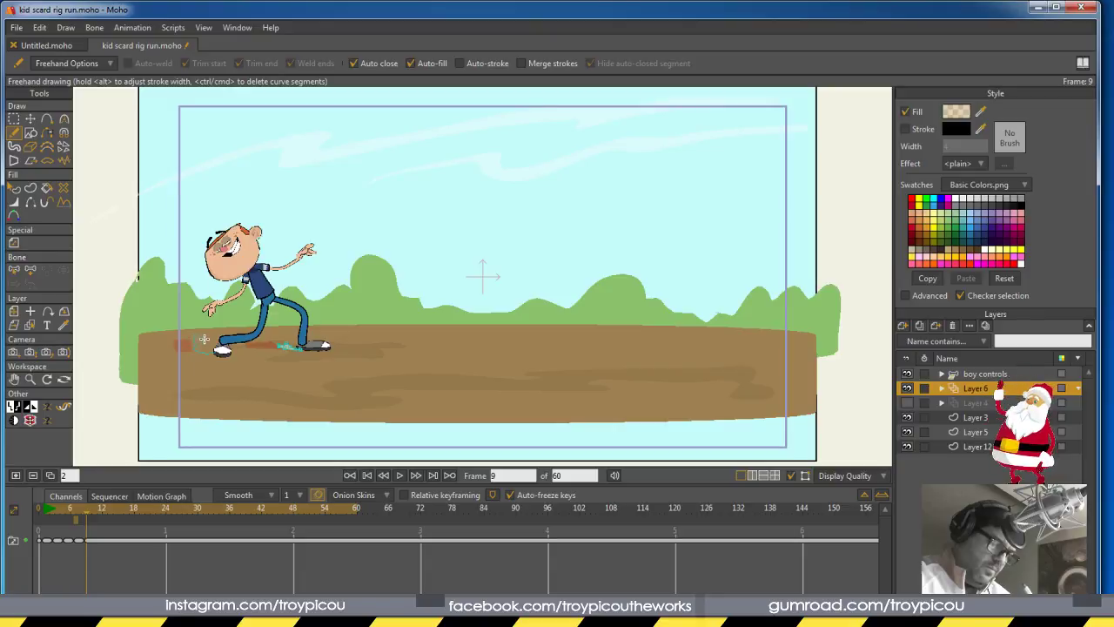
pyautogui.moveTo(212, 344); pyautogui.dragTo(217, 353)
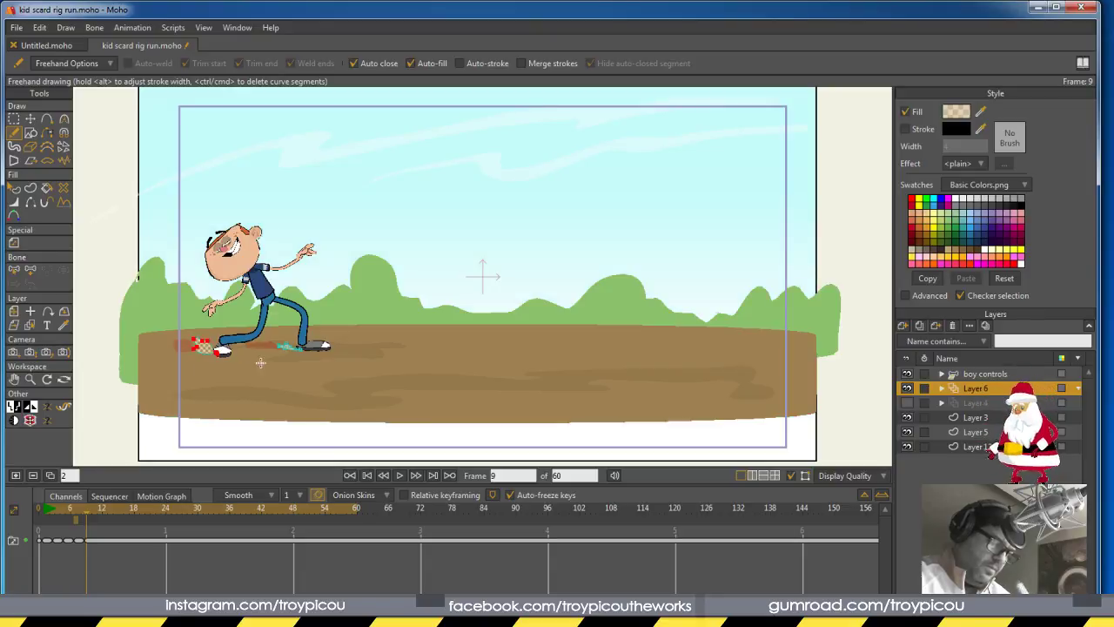
pyautogui.click(187, 327)
pyautogui.click(273, 335)
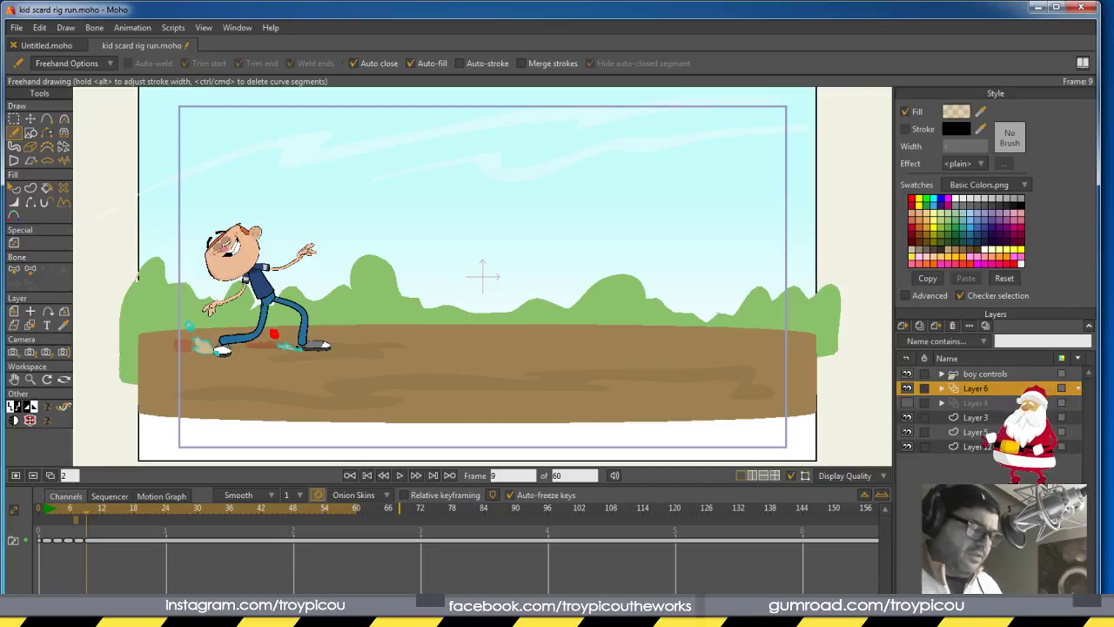
# Add a drawing frame at frame 11 and draw dust puffs with thin upward streaks behind both feet
pyautogui.hotkey('ctrl', 'Right')
pyautogui.hotkey('ctrl', 'Right')
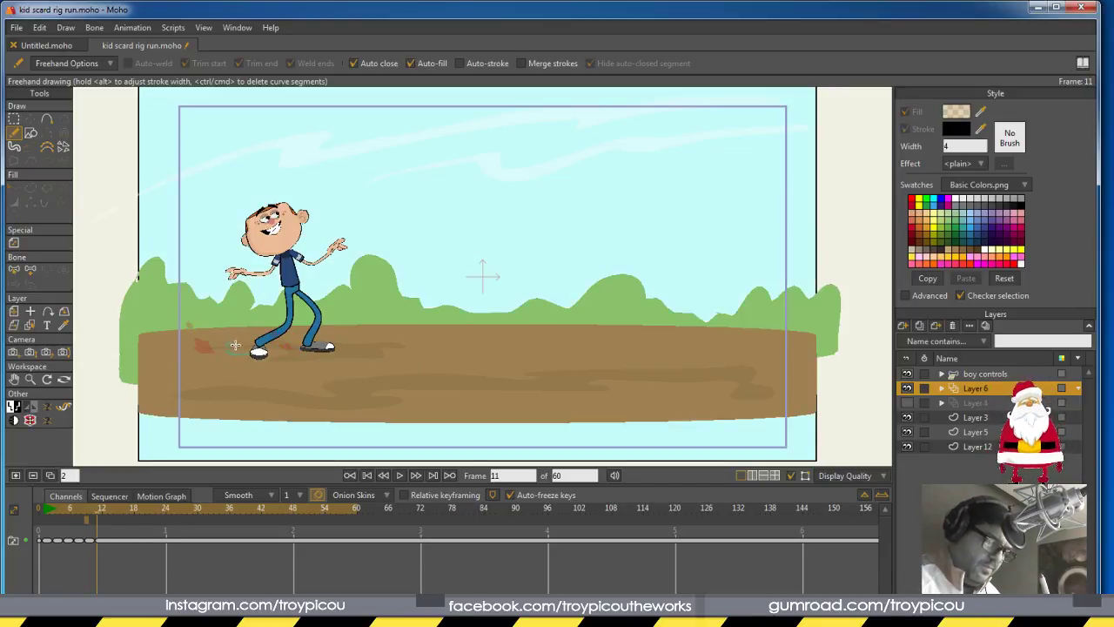
pyautogui.moveTo(240, 347)
pyautogui.mouseDown()
pyautogui.moveTo(239, 327)
pyautogui.moveTo(225, 336)
pyautogui.mouseUp()
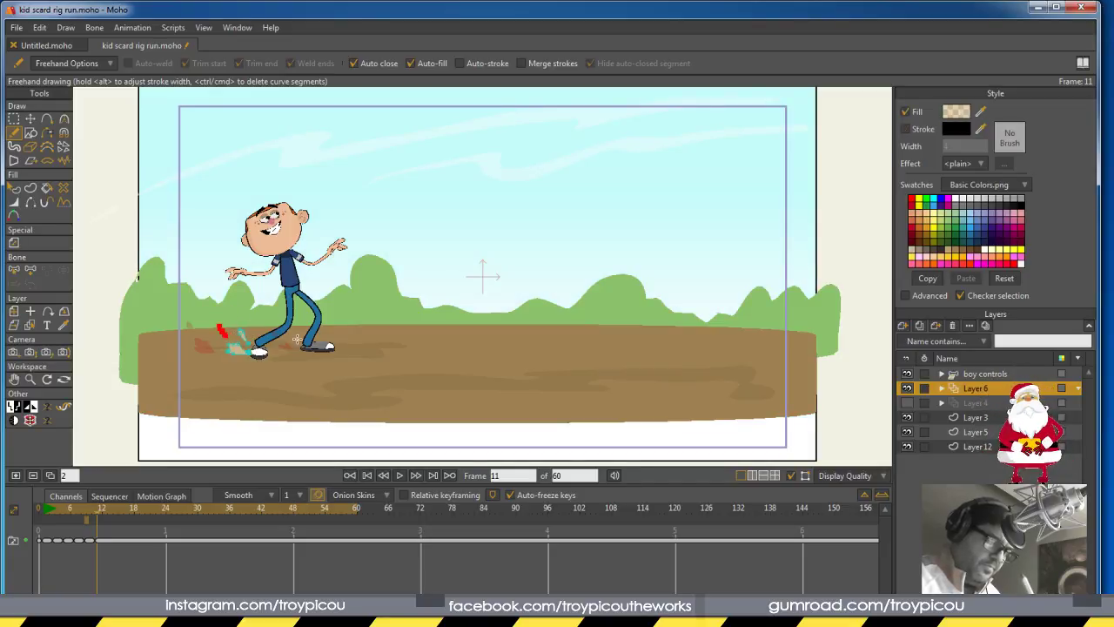
pyautogui.moveTo(299, 347)
pyautogui.mouseDown()
pyautogui.moveTo(298, 325)
pyautogui.moveTo(278, 351)
pyautogui.mouseUp()
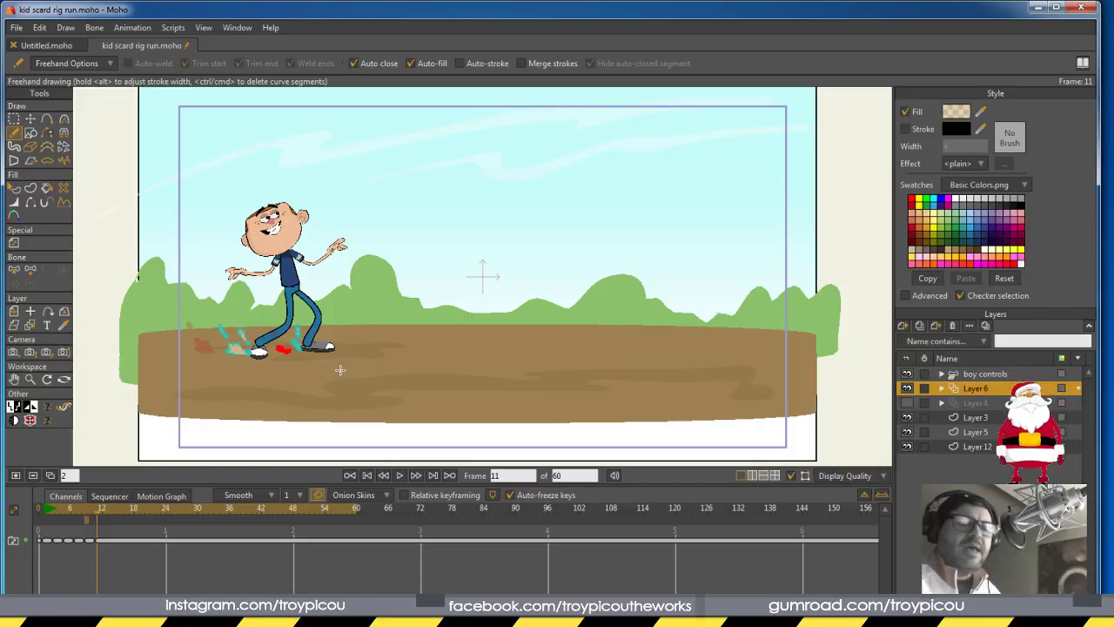
# Add a drawing frame at frame 13 and draw scattered dust bits behind the boy's back foot
pyautogui.click(17, 476)
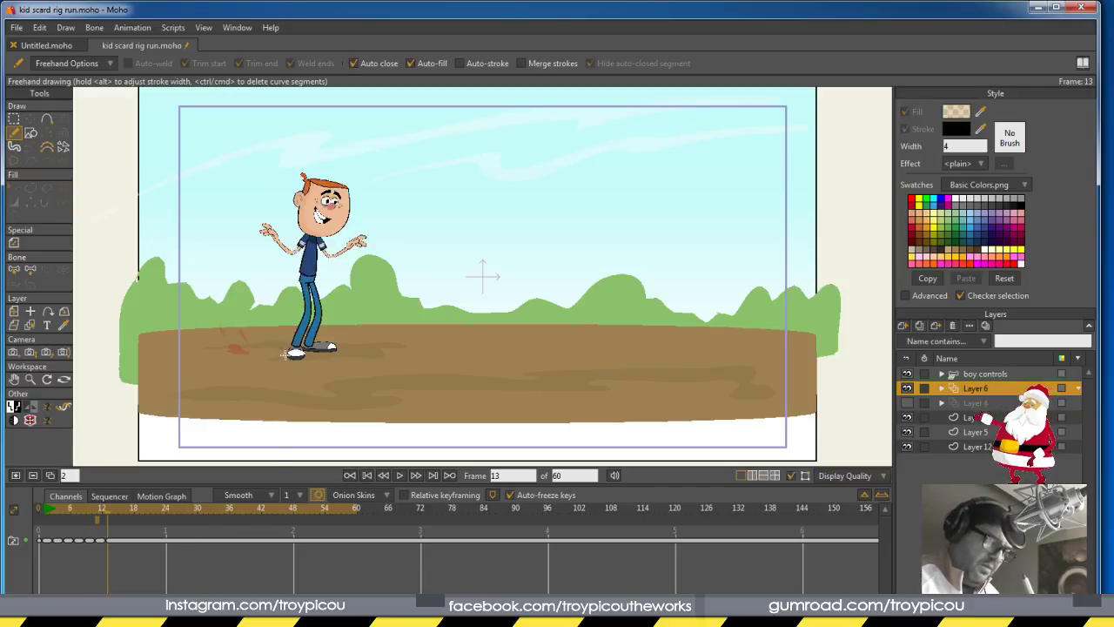
pyautogui.moveTo(274, 350)
pyautogui.mouseDown()
pyautogui.moveTo(284, 353)
pyautogui.moveTo(264, 329)
pyautogui.moveTo(252, 344)
pyautogui.moveTo(282, 336)
pyautogui.mouseUp()
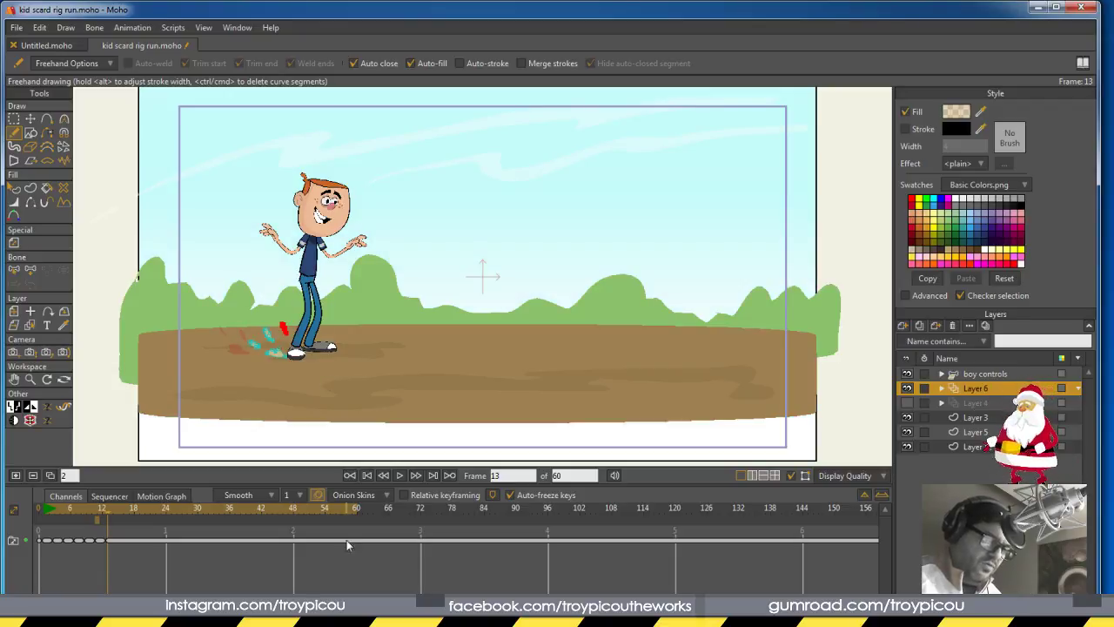
# Review the dust from frame 10 and add a high speck and a small puff behind the back foot to the frame 11 drawing
pyautogui.moveTo(109, 511); pyautogui.dragTo(90, 526)
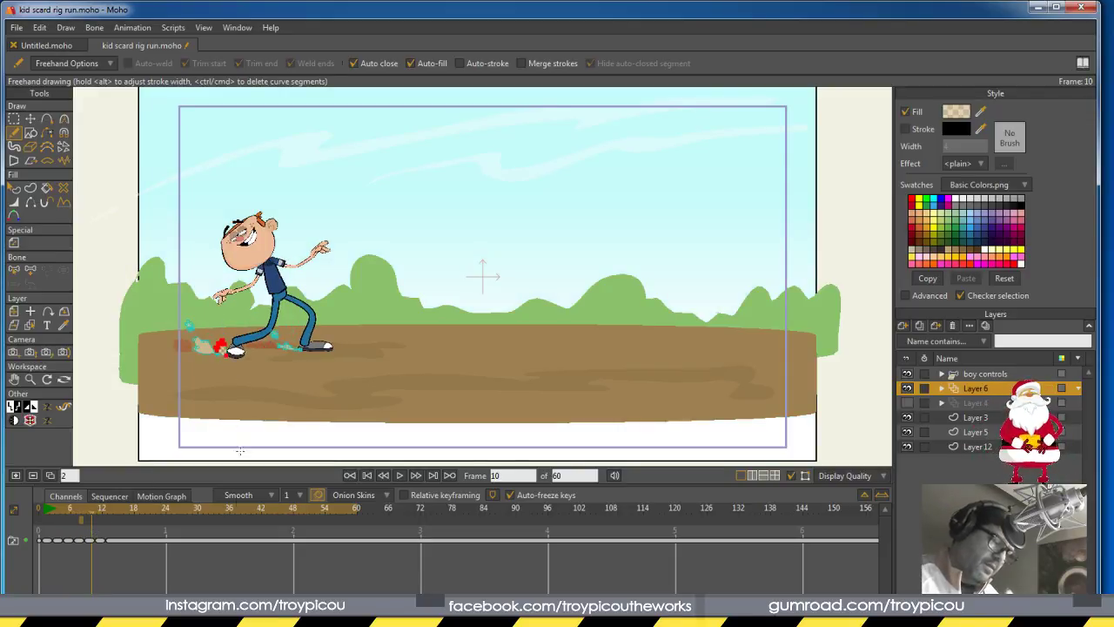
pyautogui.moveTo(100, 514)
pyautogui.mouseDown()
pyautogui.moveTo(56, 508)
pyautogui.moveTo(117, 524)
pyautogui.moveTo(60, 507)
pyautogui.moveTo(115, 514)
pyautogui.moveTo(74, 507)
pyautogui.moveTo(96, 510)
pyautogui.mouseUp()
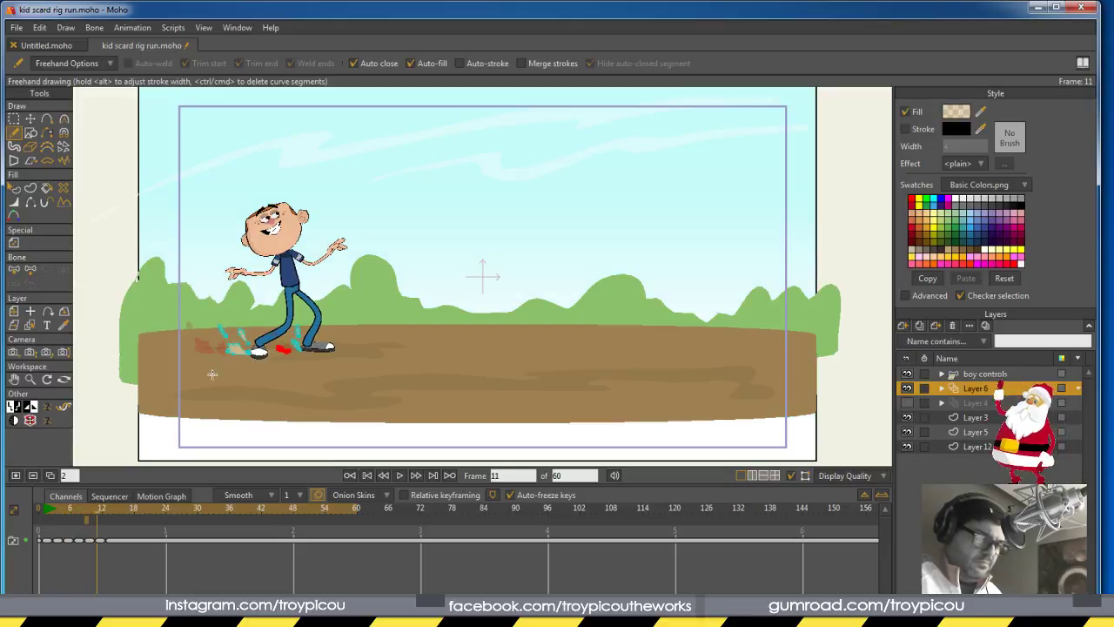
pyautogui.click(213, 313)
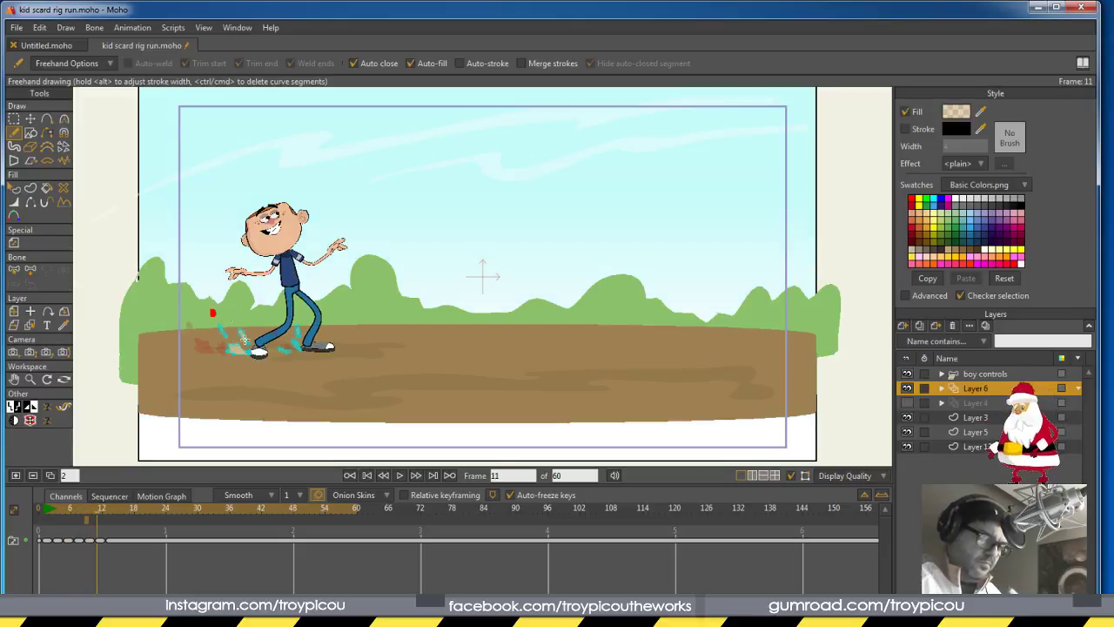
pyautogui.click(97, 511)
pyautogui.click(101, 514)
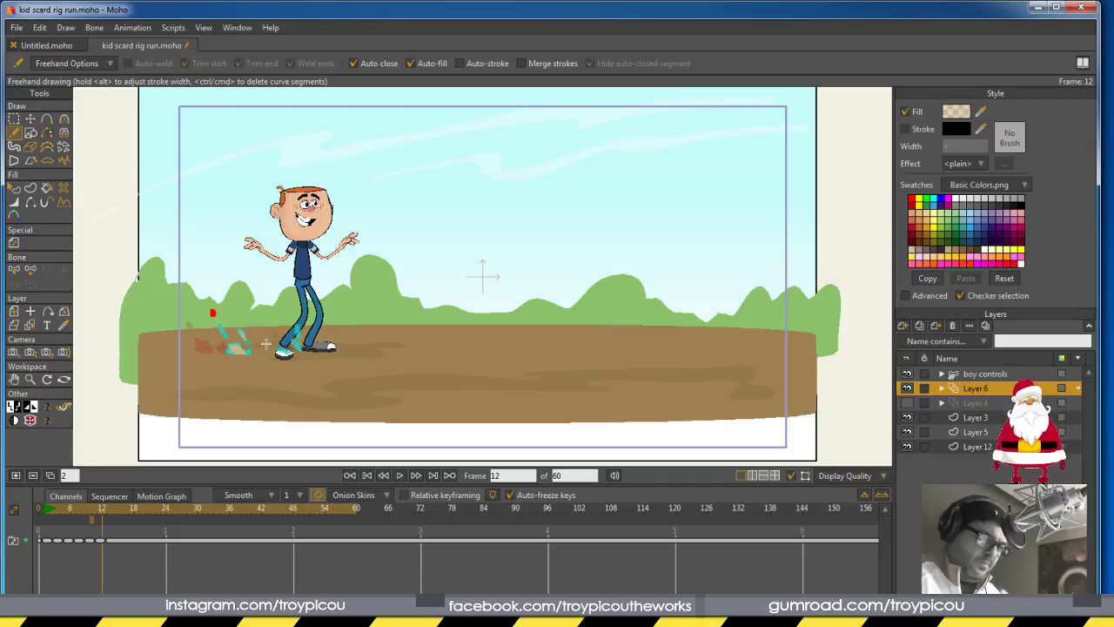
pyautogui.moveTo(260, 329); pyautogui.dragTo(258, 338)
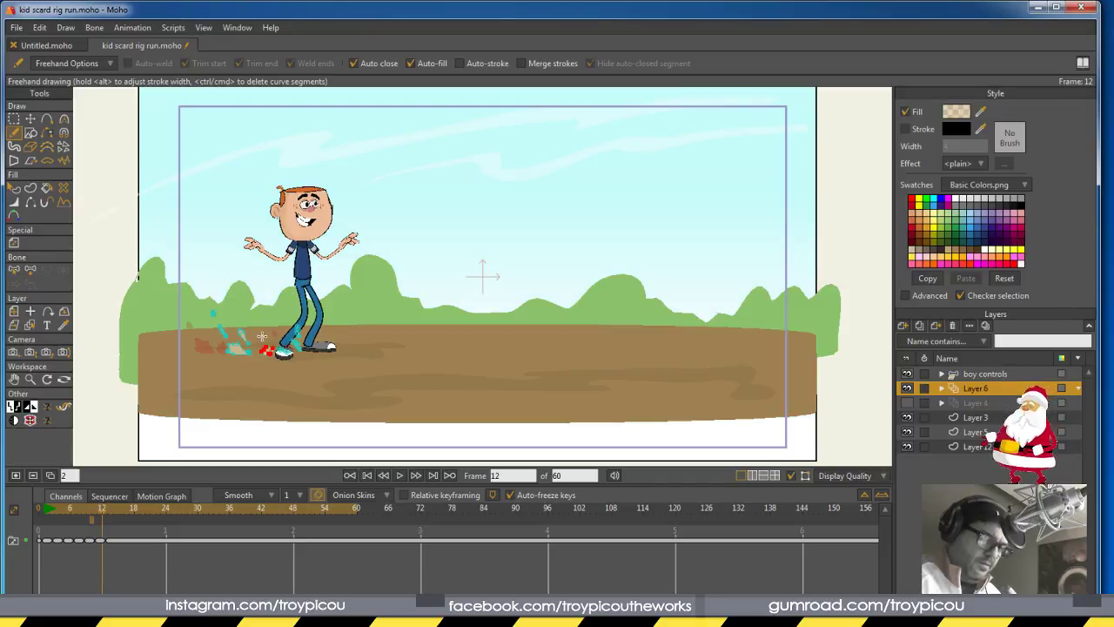
# Add a drawing frame at frame 15 and draw dust splashing out ahead of the front foot at frame 13
pyautogui.moveTo(101, 514)
pyautogui.mouseDown()
pyautogui.moveTo(129, 514)
pyautogui.moveTo(43, 508)
pyautogui.moveTo(118, 514)
pyautogui.mouseUp()
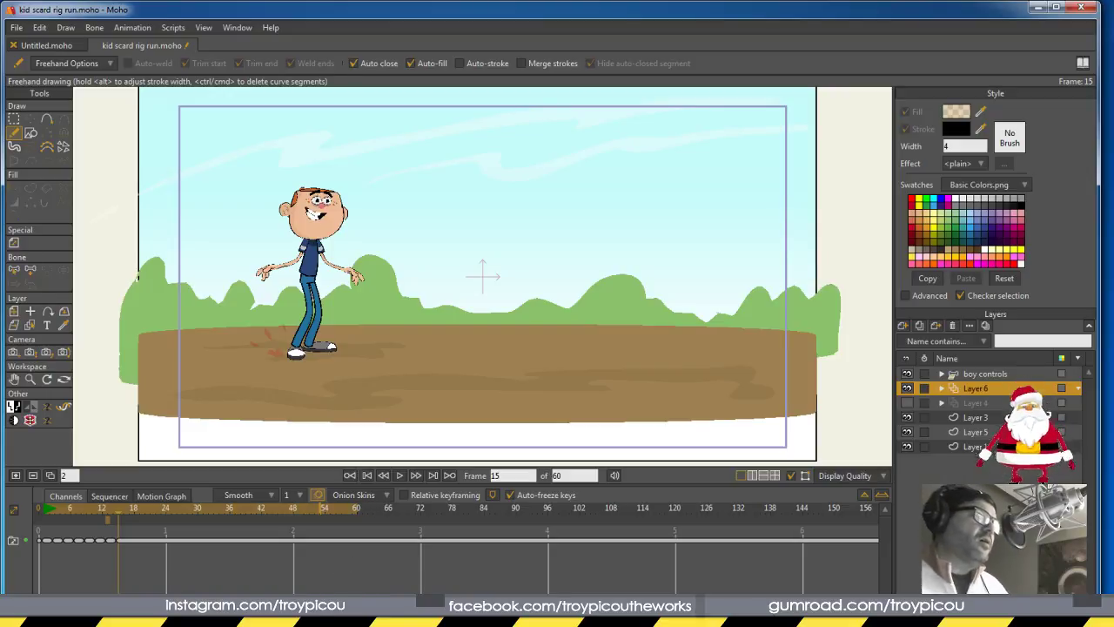
pyautogui.moveTo(119, 511)
pyautogui.mouseDown()
pyautogui.moveTo(48, 510)
pyautogui.moveTo(123, 507)
pyautogui.moveTo(50, 510)
pyautogui.moveTo(108, 514)
pyautogui.mouseUp()
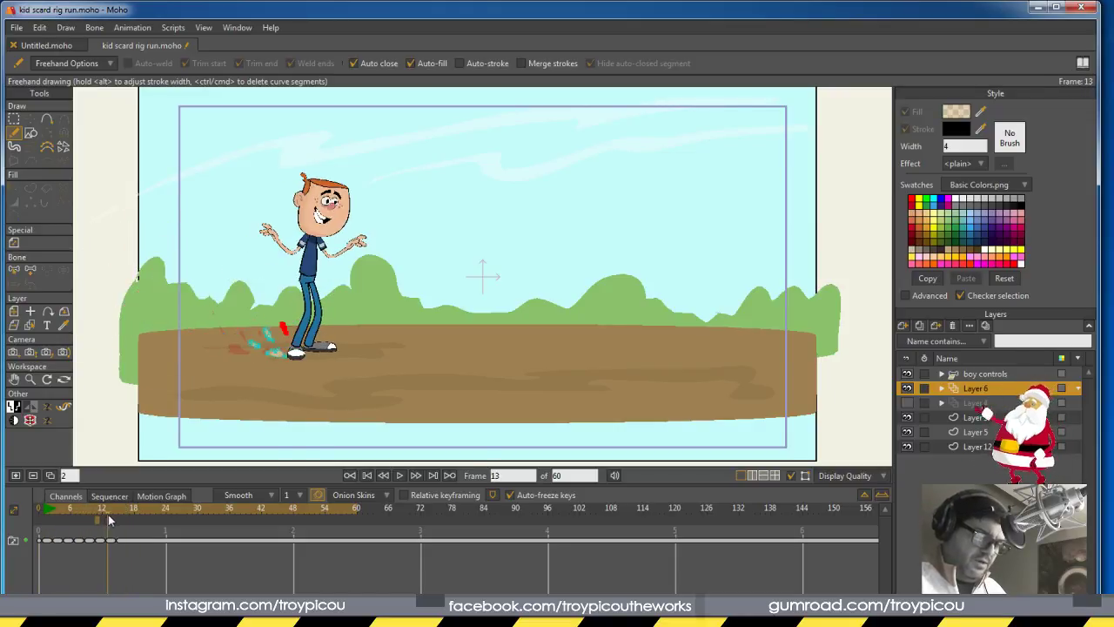
pyautogui.moveTo(338, 351); pyautogui.dragTo(365, 333)
pyautogui.moveTo(385, 320); pyautogui.dragTo(384, 322)
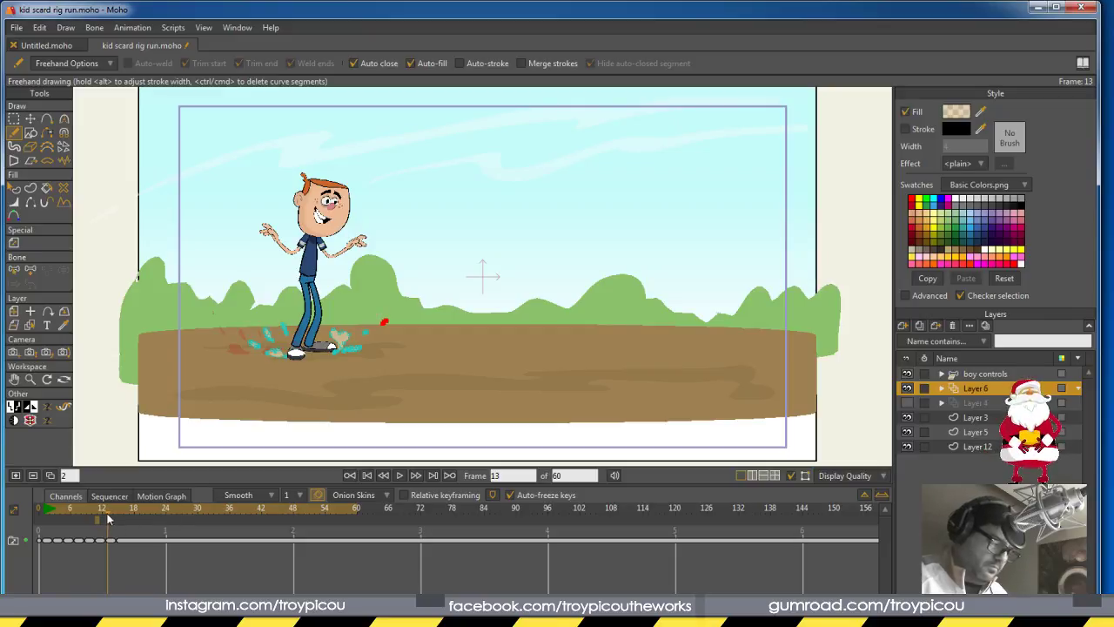
# Draw small dispersing dust specks on both sides of the boy's feet at frame 15
pyautogui.moveTo(107, 519); pyautogui.dragTo(120, 519)
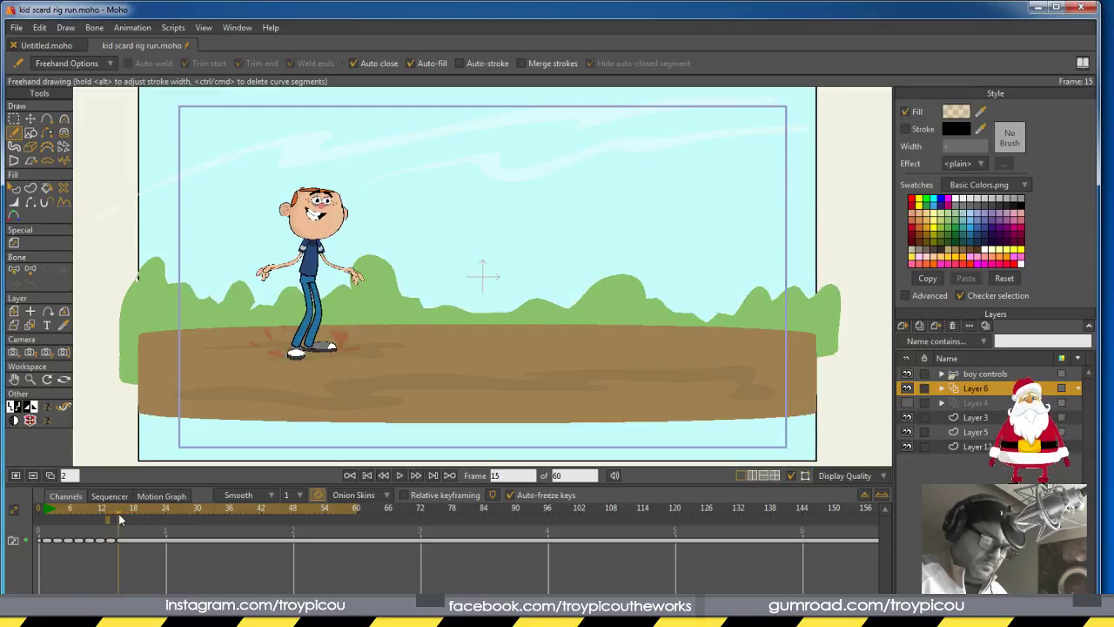
pyautogui.moveTo(358, 335); pyautogui.dragTo(374, 314)
pyautogui.moveTo(396, 300); pyautogui.dragTo(396, 303)
pyautogui.moveTo(269, 317)
pyautogui.mouseDown()
pyautogui.moveTo(242, 331)
pyautogui.moveTo(243, 356)
pyautogui.mouseUp()
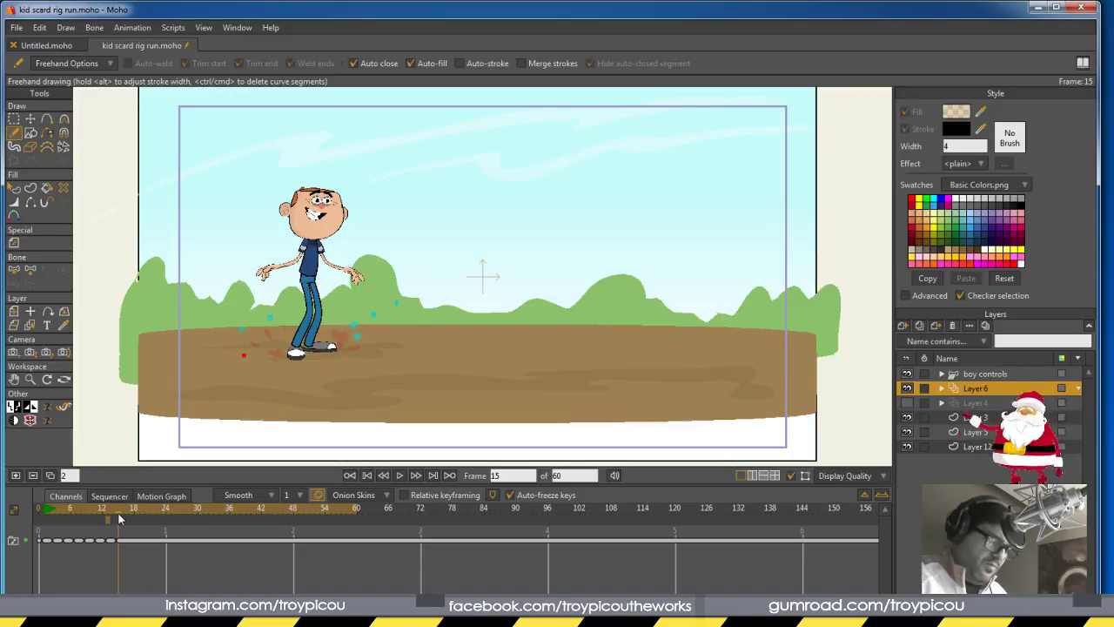
# Add a drawing frame at frame 17 with a few last dust specks, followed by a blank one at frame 19
pyautogui.moveTo(119, 514); pyautogui.dragTo(117, 516)
pyautogui.click(15, 477)
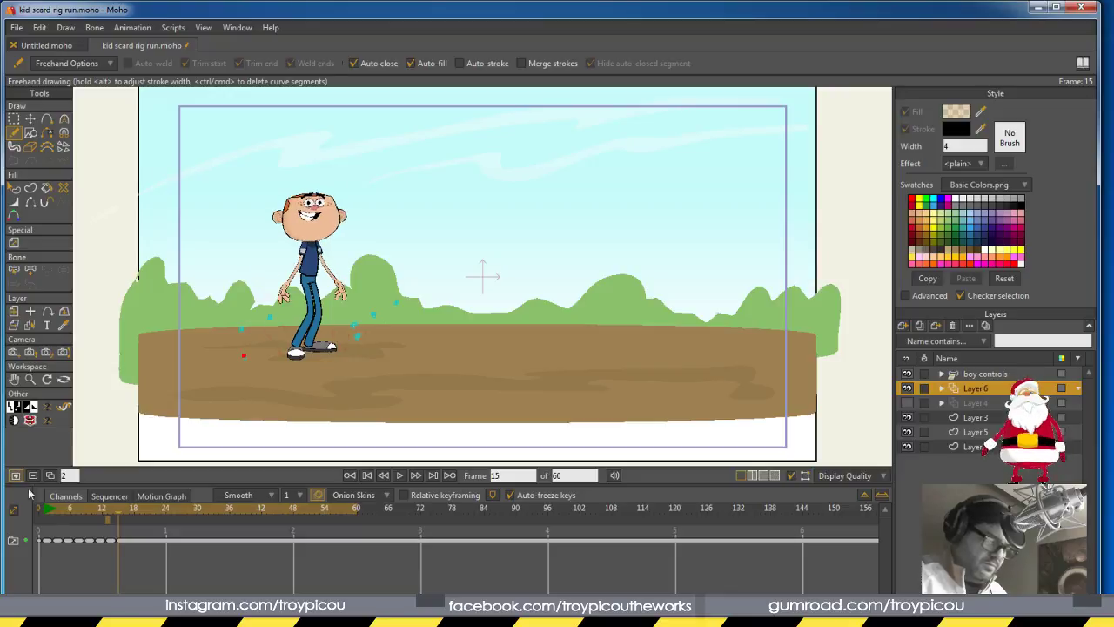
pyautogui.click(369, 330)
pyautogui.click(276, 344)
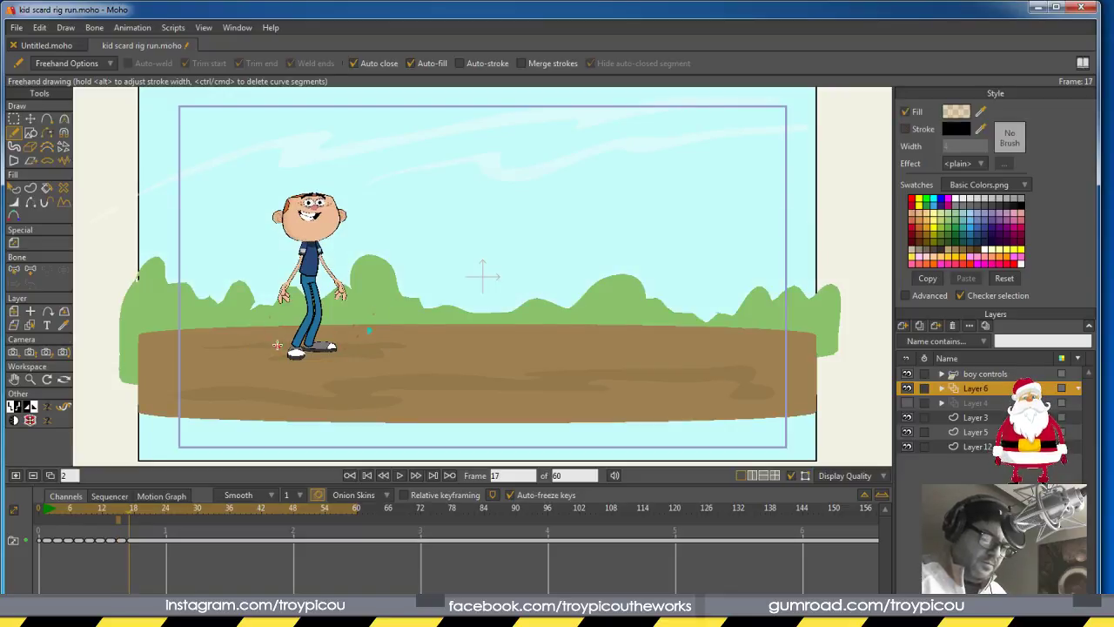
pyautogui.click(15, 475)
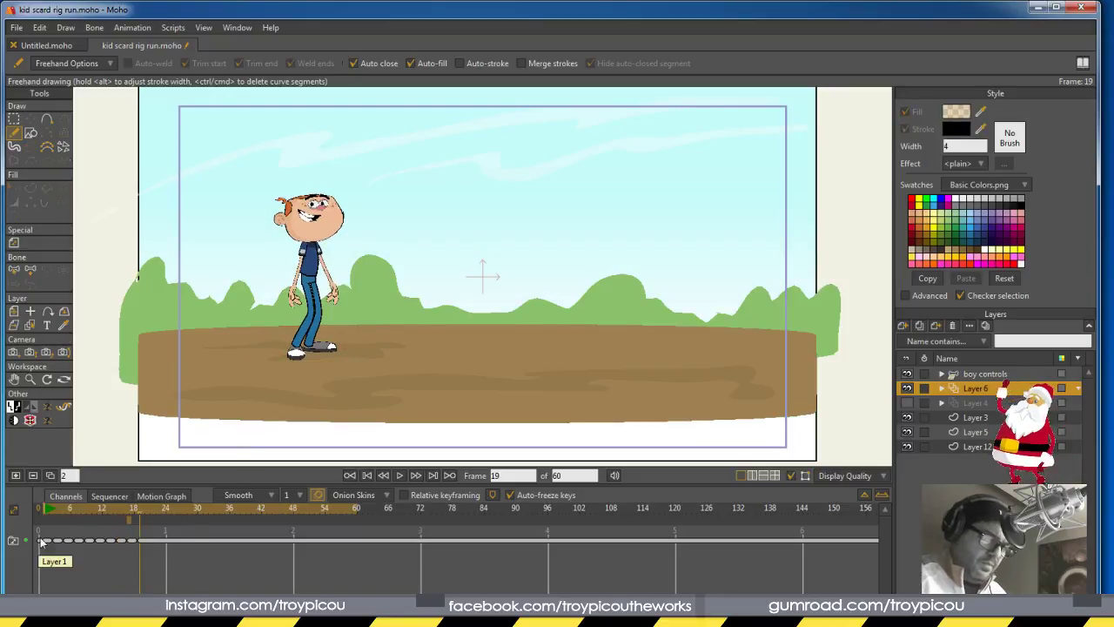
# Add a drawing frame at frame 30 and draw thin dust streaks falling from the boy's raised foot
pyautogui.moveTo(142, 519); pyautogui.dragTo(196, 516)
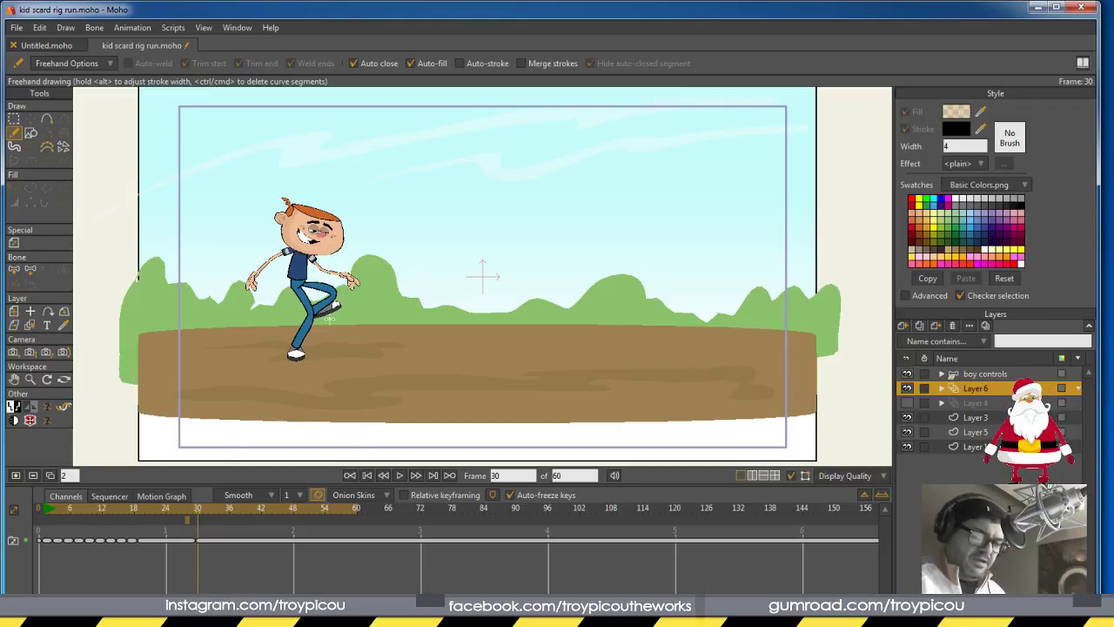
pyautogui.moveTo(336, 310)
pyautogui.mouseDown()
pyautogui.moveTo(322, 350)
pyautogui.moveTo(314, 338)
pyautogui.mouseUp()
# Draw small dust specks under the lifting foot at frame 28 and falling dust streaks under it at frame 29
pyautogui.moveTo(196, 511)
pyautogui.mouseDown()
pyautogui.moveTo(150, 508)
pyautogui.moveTo(189, 511)
pyautogui.mouseUp()
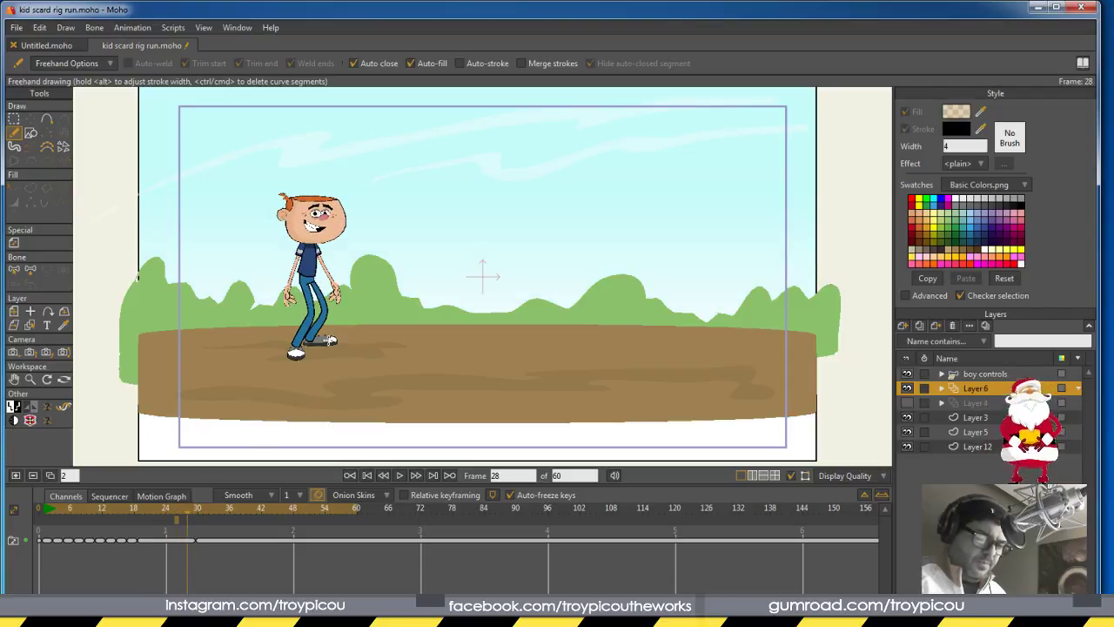
pyautogui.moveTo(320, 356)
pyautogui.mouseDown()
pyautogui.moveTo(326, 342)
pyautogui.moveTo(313, 354)
pyautogui.mouseUp()
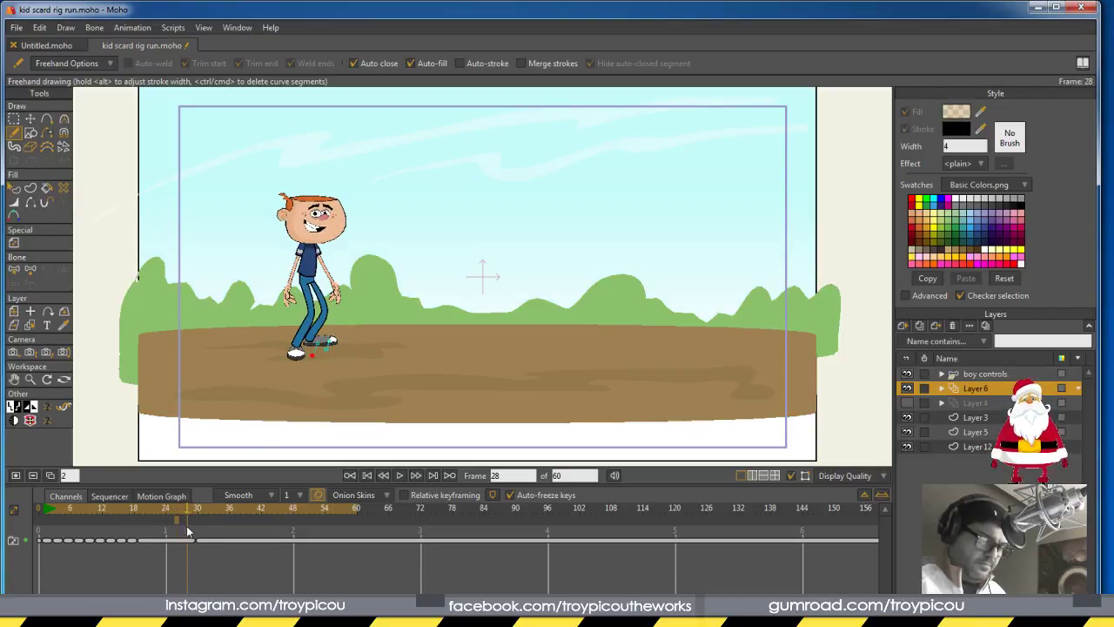
pyautogui.click(18, 475)
pyautogui.moveTo(191, 513); pyautogui.dragTo(193, 513)
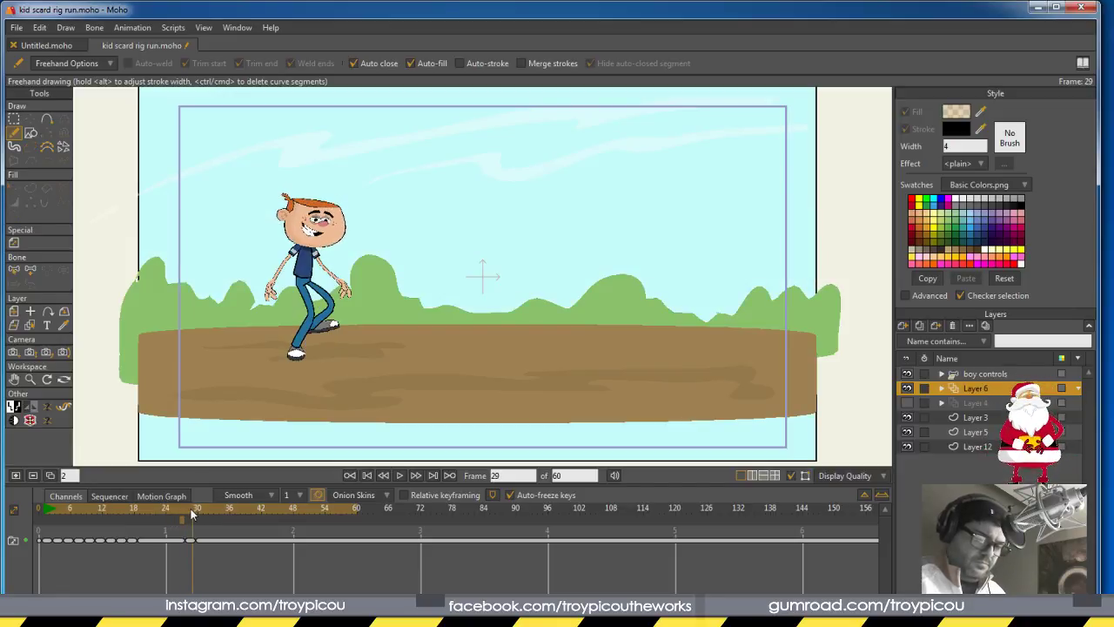
pyautogui.moveTo(330, 331)
pyautogui.mouseDown()
pyautogui.moveTo(326, 346)
pyautogui.moveTo(317, 340)
pyautogui.mouseUp()
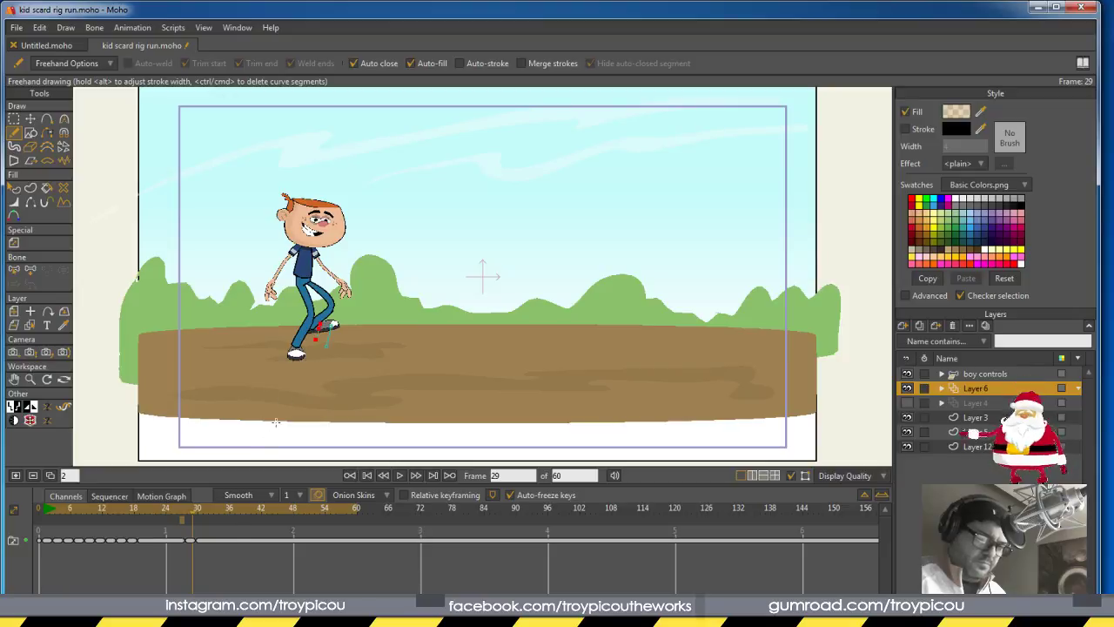
# Add a blank drawing frame at frame 35 and compare it with frame 34
pyautogui.moveTo(194, 512); pyautogui.dragTo(228, 511)
pyautogui.click(15, 477)
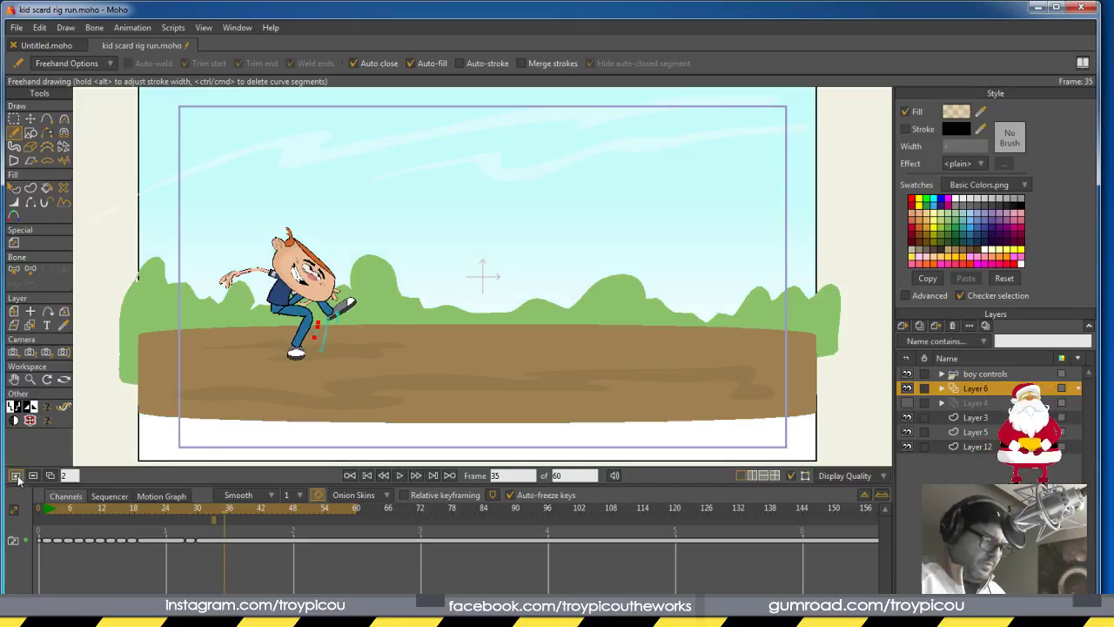
pyautogui.moveTo(223, 512)
pyautogui.mouseDown()
pyautogui.moveTo(144, 512)
pyautogui.moveTo(242, 511)
pyautogui.moveTo(151, 510)
pyautogui.moveTo(216, 518)
pyautogui.mouseUp()
pyautogui.moveTo(217, 518); pyautogui.dragTo(223, 518)
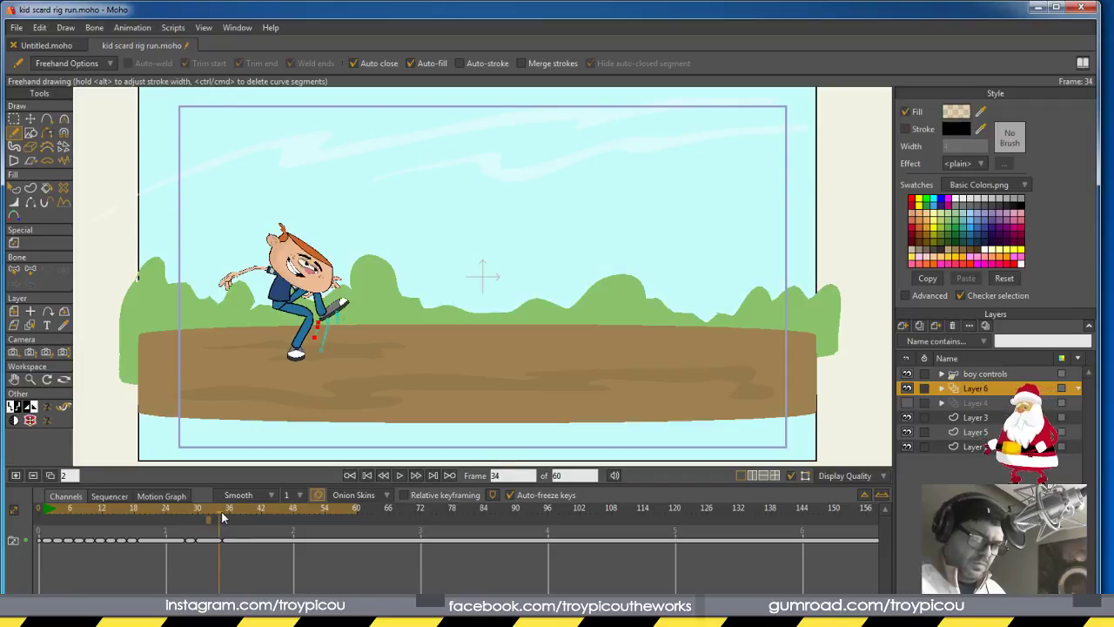
pyautogui.click(223, 518)
# End the dust under the raised foot with a blank drawing at frame 31 and check the frames up to 35
pyautogui.moveTo(223, 517); pyautogui.dragTo(201, 510)
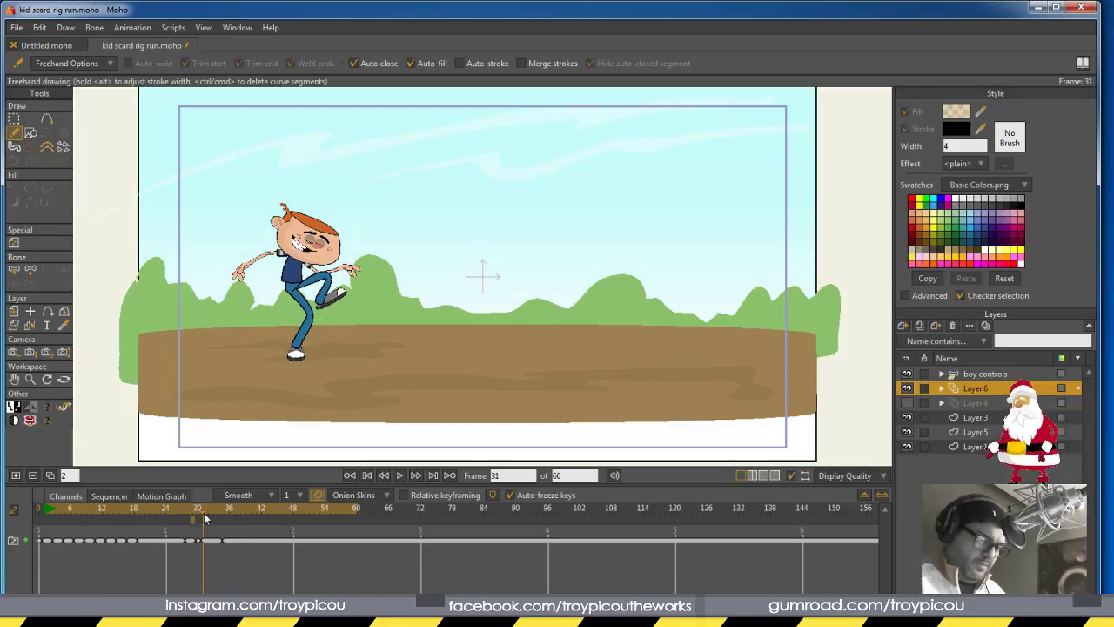
pyautogui.click(182, 509)
pyautogui.click(209, 511)
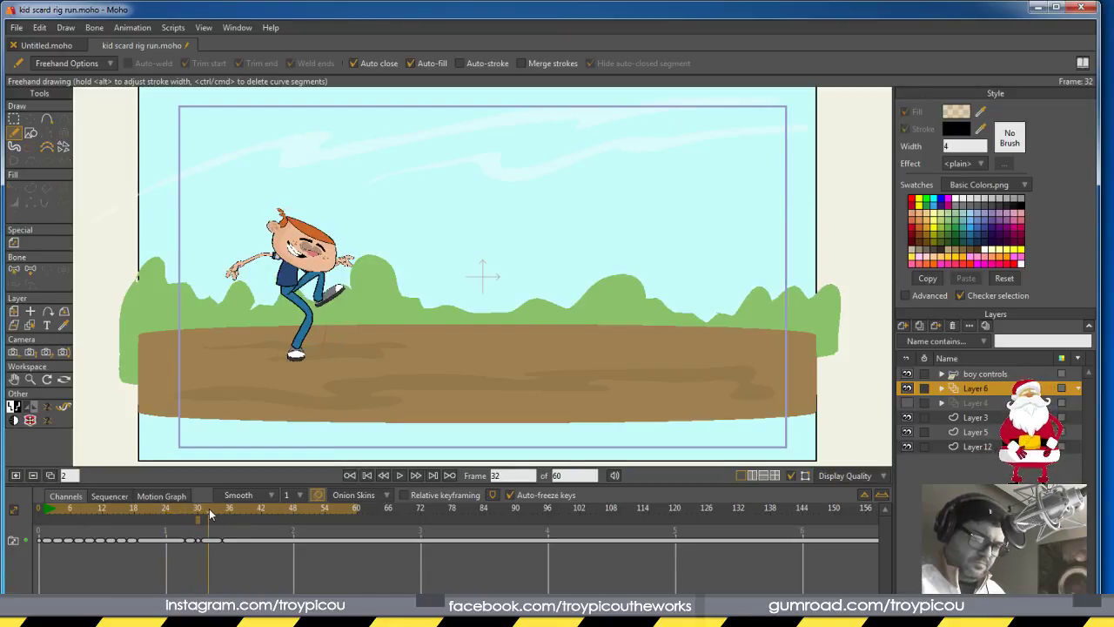
pyautogui.moveTo(209, 514)
pyautogui.mouseDown()
pyautogui.moveTo(163, 507)
pyautogui.moveTo(209, 509)
pyautogui.moveTo(175, 507)
pyautogui.moveTo(206, 508)
pyautogui.moveTo(177, 496)
pyautogui.moveTo(187, 506)
pyautogui.moveTo(203, 498)
pyautogui.moveTo(206, 514)
pyautogui.moveTo(199, 494)
pyautogui.moveTo(209, 494)
pyautogui.moveTo(169, 488)
pyautogui.moveTo(199, 520)
pyautogui.moveTo(224, 496)
pyautogui.moveTo(232, 516)
pyautogui.moveTo(217, 516)
pyautogui.mouseUp()
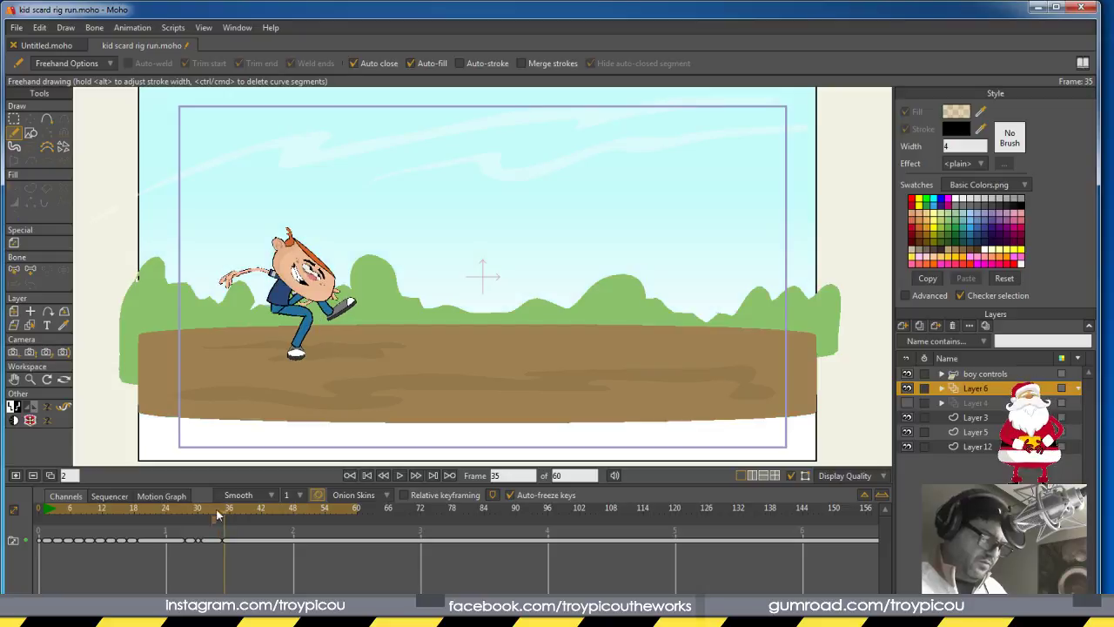
# Add a drawing frame at frame 37 and draw a large dust cloud with flying bits behind the boy's back foot
pyautogui.click(18, 477)
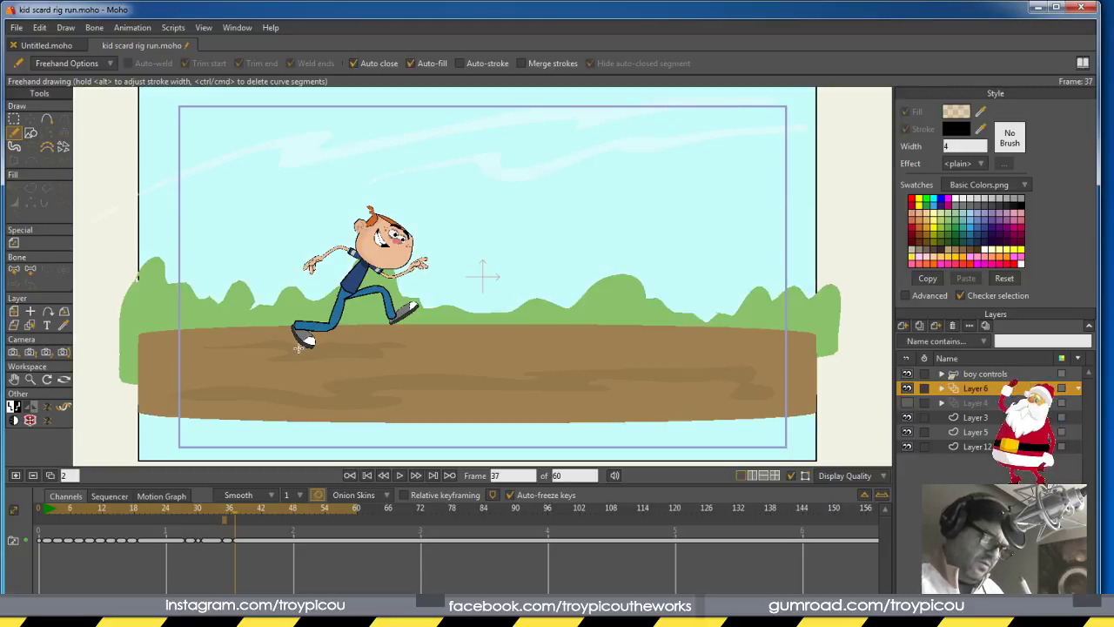
pyautogui.moveTo(263, 333)
pyautogui.mouseDown()
pyautogui.moveTo(247, 303)
pyautogui.moveTo(300, 345)
pyautogui.moveTo(271, 303)
pyautogui.moveTo(233, 324)
pyautogui.mouseUp()
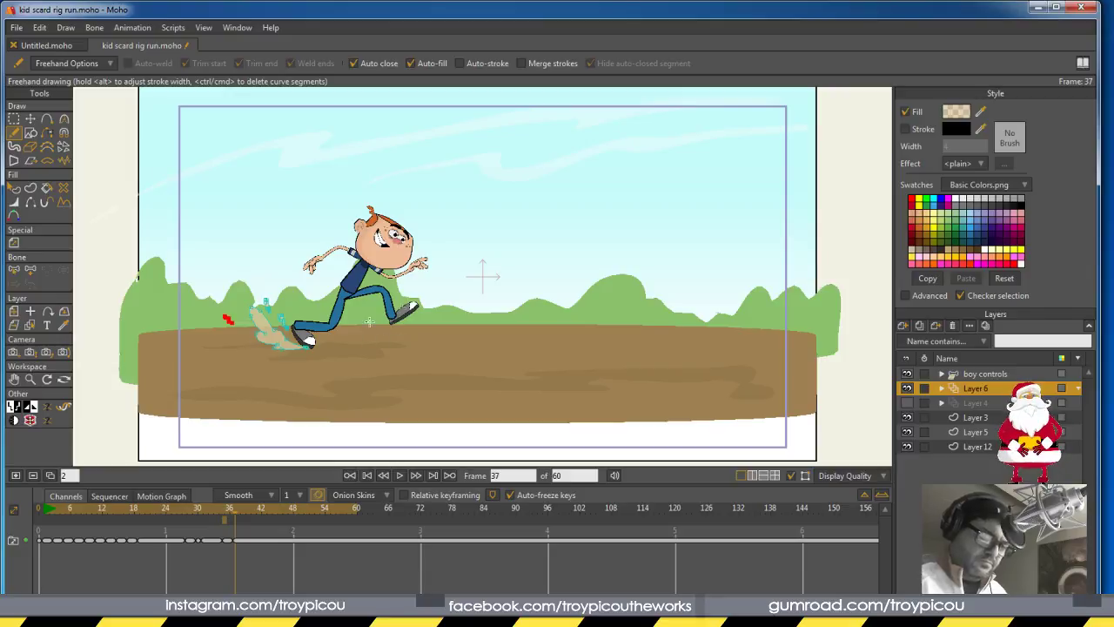
pyautogui.moveTo(240, 518)
pyautogui.mouseDown()
pyautogui.moveTo(208, 515)
pyautogui.moveTo(241, 522)
pyautogui.mouseUp()
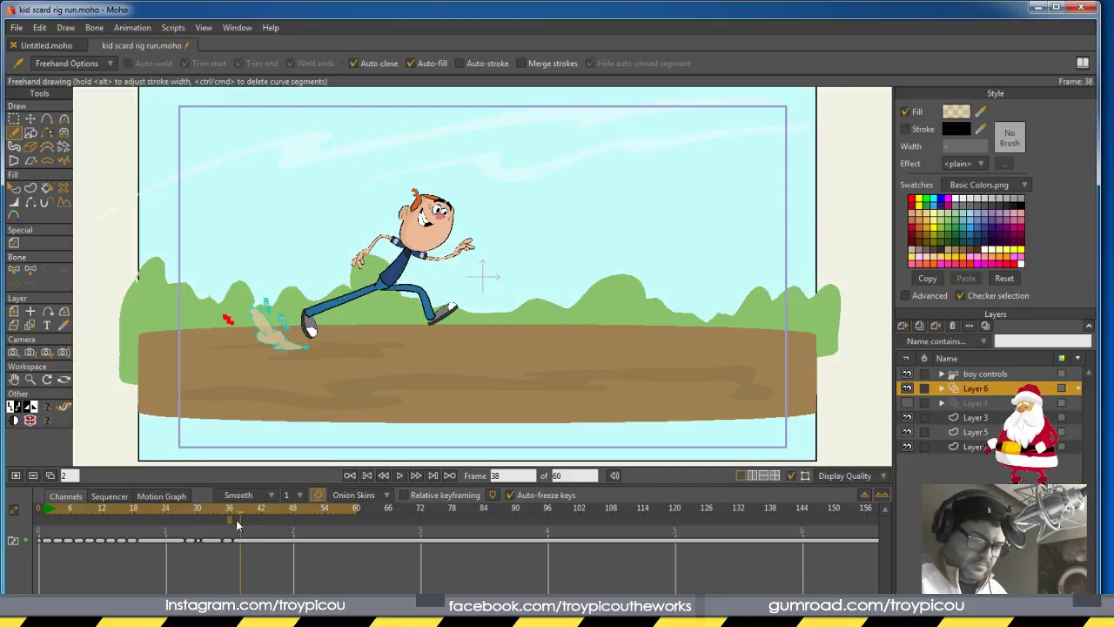
# Add small dust flecks under the boy's back foot to the dust cloud drawing at frame 38
pyautogui.click(229, 541)
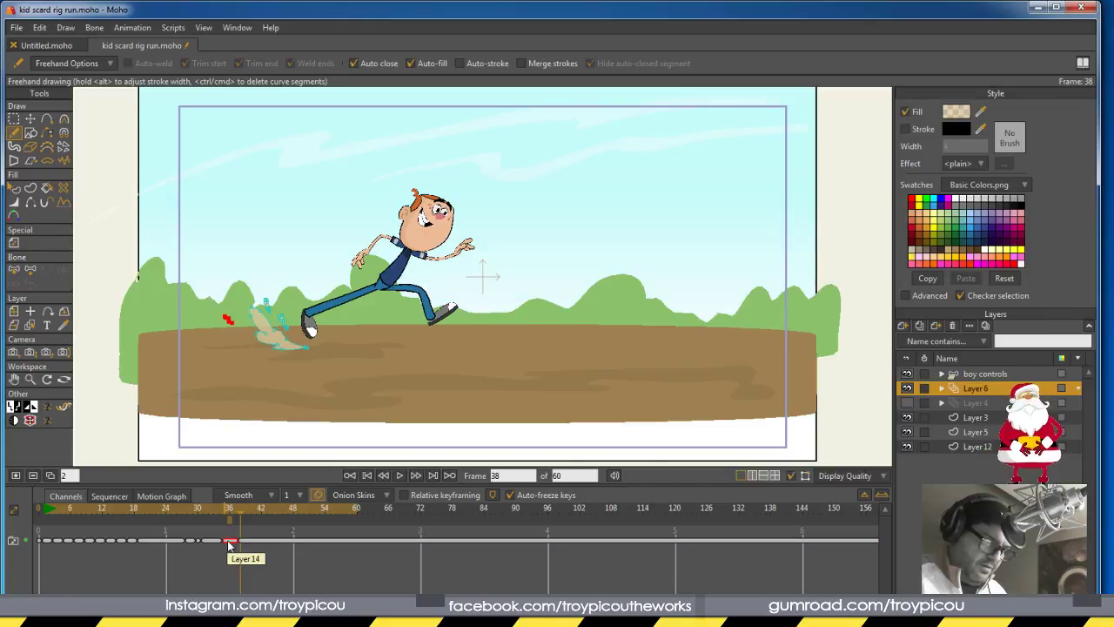
pyautogui.moveTo(245, 519)
pyautogui.mouseDown()
pyautogui.moveTo(227, 518)
pyautogui.moveTo(241, 521)
pyautogui.mouseUp()
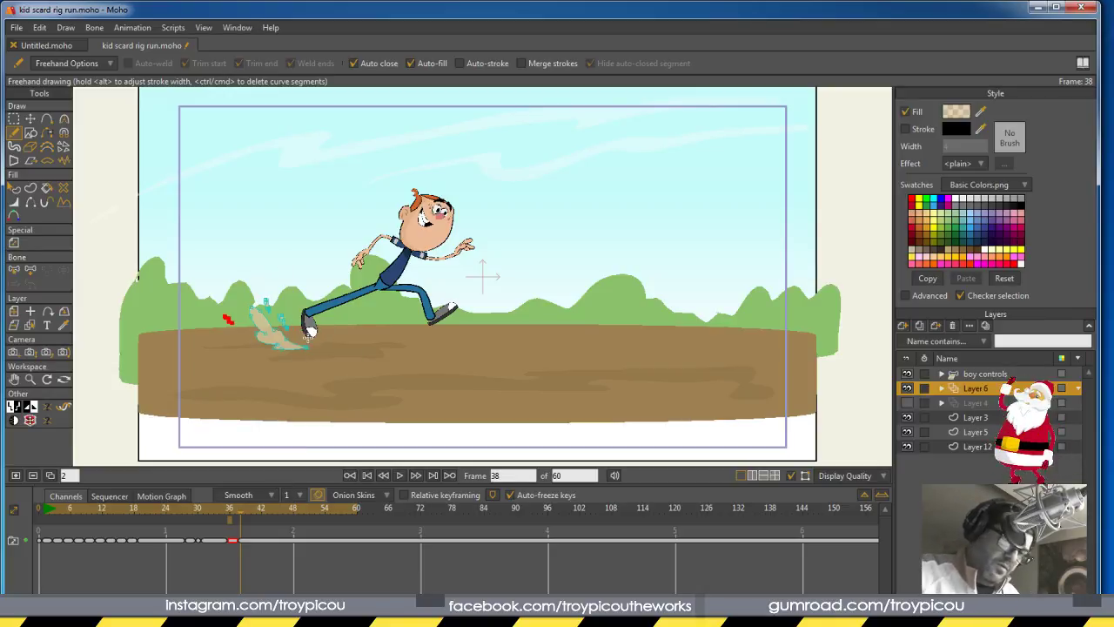
pyautogui.moveTo(309, 337); pyautogui.dragTo(288, 336)
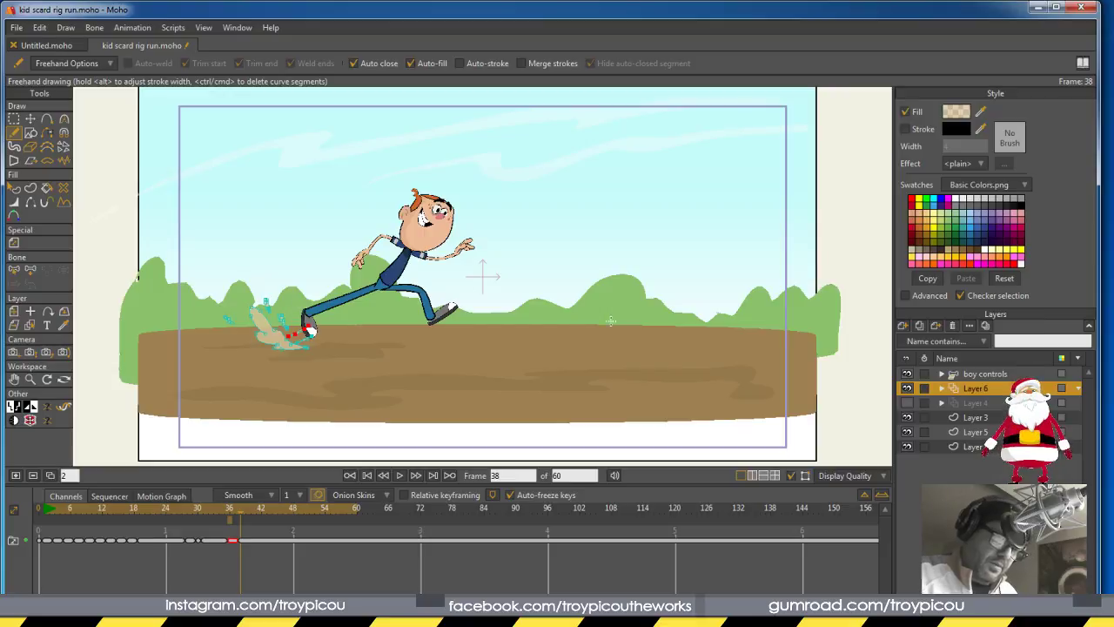
pyautogui.moveTo(249, 514)
pyautogui.mouseDown()
pyautogui.moveTo(200, 514)
pyautogui.moveTo(262, 515)
pyautogui.moveTo(207, 509)
pyautogui.moveTo(239, 515)
pyautogui.mouseUp()
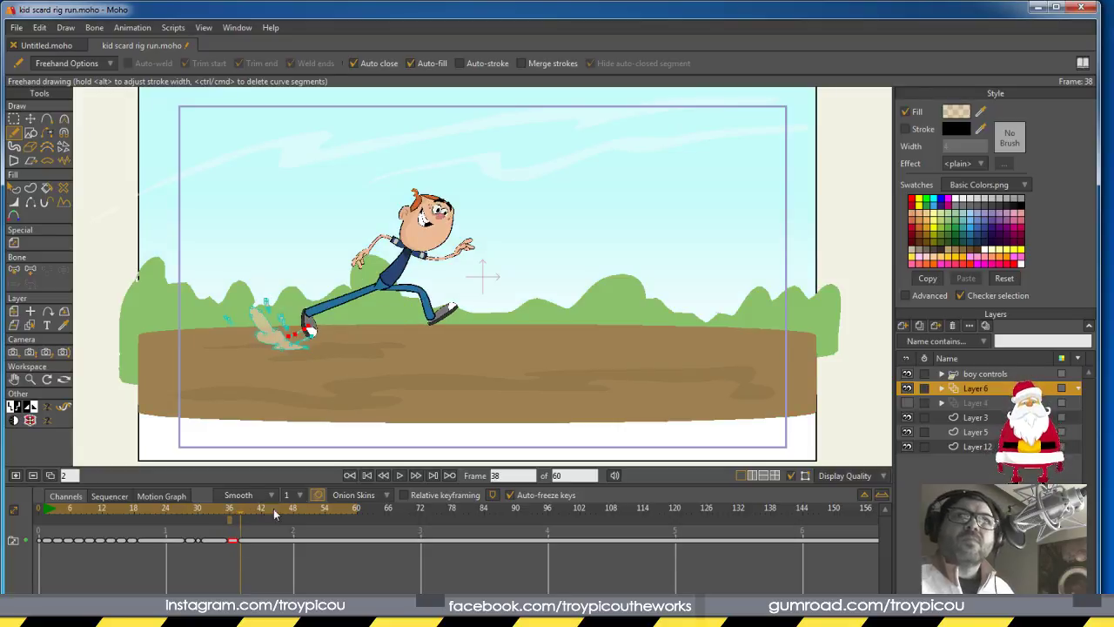
# Add a drawing frame at frame 40, draw a small dust splash under the landing front foot, and compare it with frame 42
pyautogui.click(15, 476)
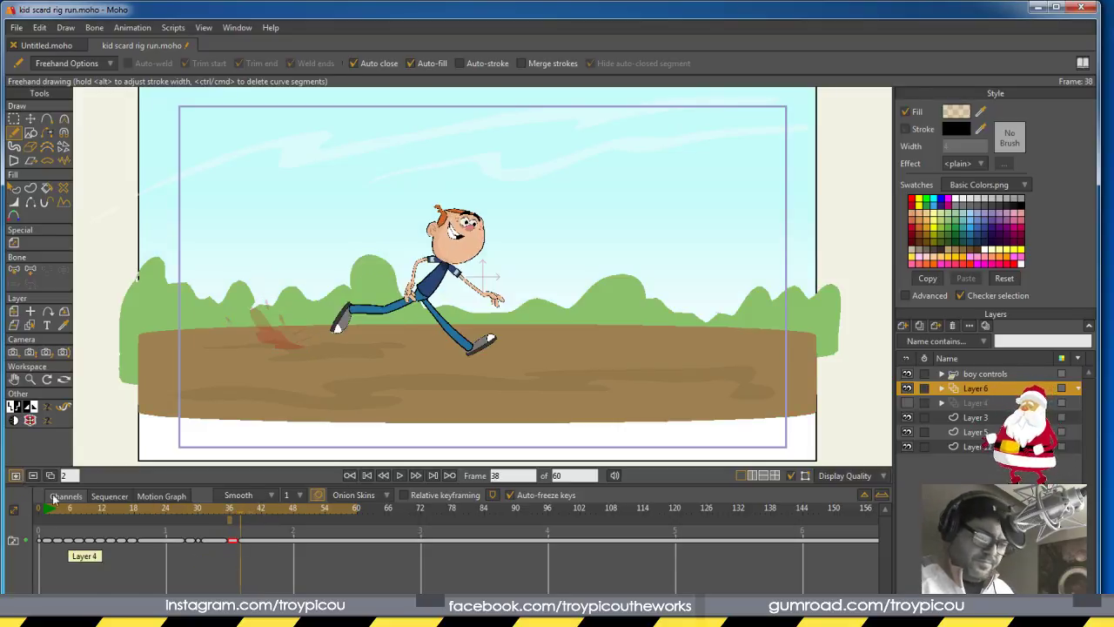
pyautogui.moveTo(252, 511); pyautogui.dragTo(253, 511)
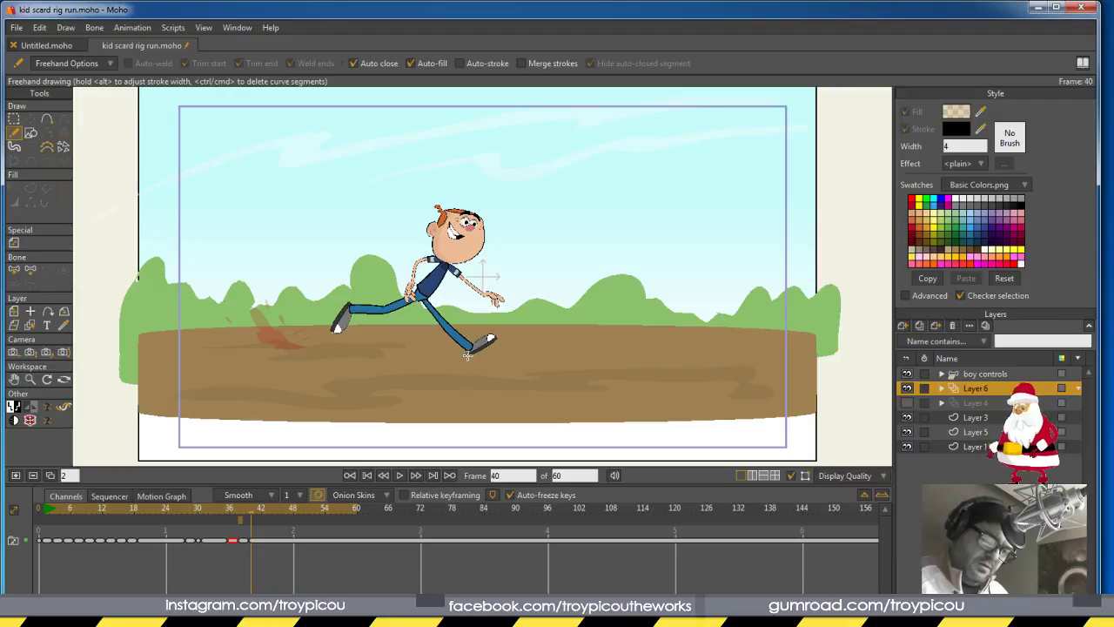
pyautogui.moveTo(467, 355)
pyautogui.mouseDown()
pyautogui.moveTo(446, 338)
pyautogui.moveTo(469, 353)
pyautogui.moveTo(480, 332)
pyautogui.moveTo(509, 338)
pyautogui.moveTo(479, 359)
pyautogui.moveTo(496, 331)
pyautogui.moveTo(432, 347)
pyautogui.mouseUp()
pyautogui.moveTo(435, 339); pyautogui.dragTo(435, 338)
pyautogui.moveTo(252, 514)
pyautogui.mouseDown()
pyautogui.moveTo(226, 513)
pyautogui.moveTo(262, 513)
pyautogui.mouseUp()
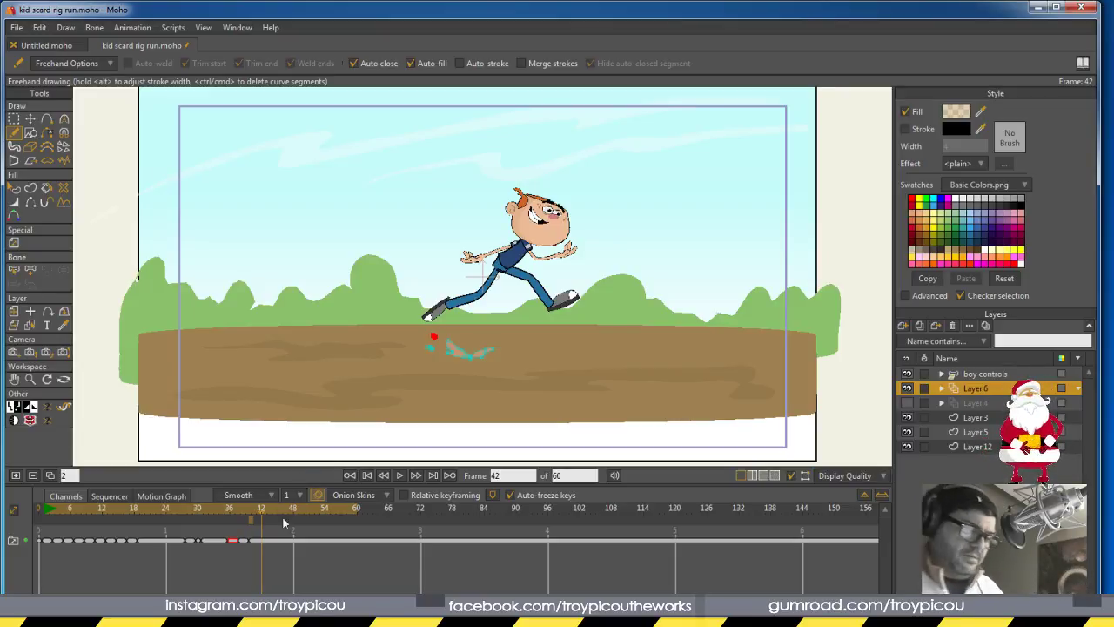
pyautogui.moveTo(260, 516)
pyautogui.mouseDown()
pyautogui.moveTo(225, 516)
pyautogui.moveTo(250, 515)
pyautogui.mouseUp()
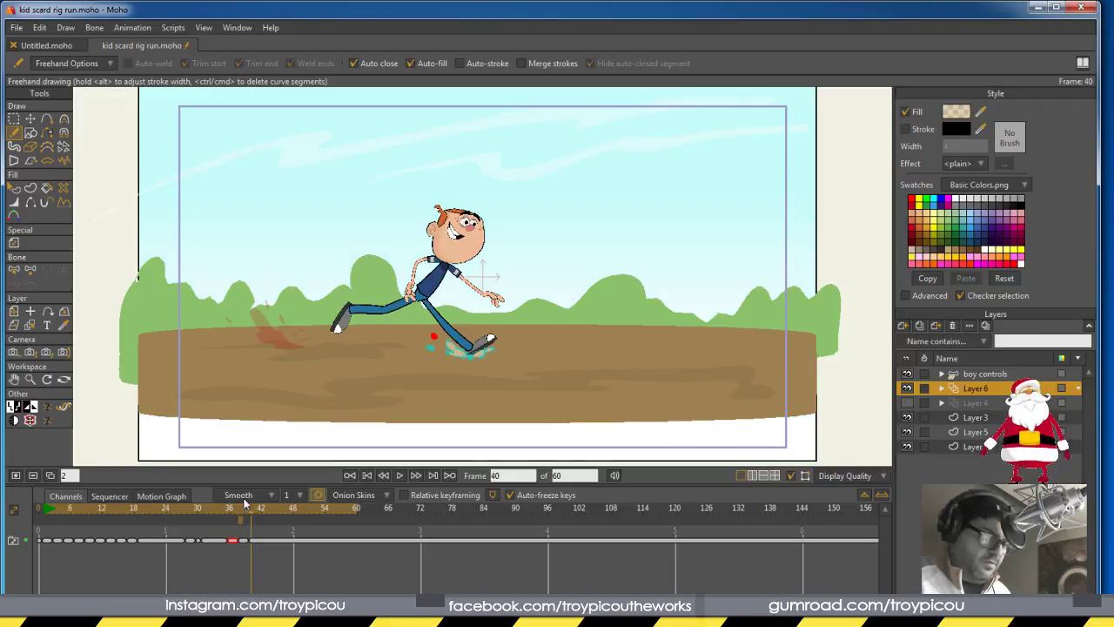
# Add a drawing frame at frame 42 and draw scattered dust bits and thin streaks trailing behind the boy's back foot
pyautogui.click(17, 476)
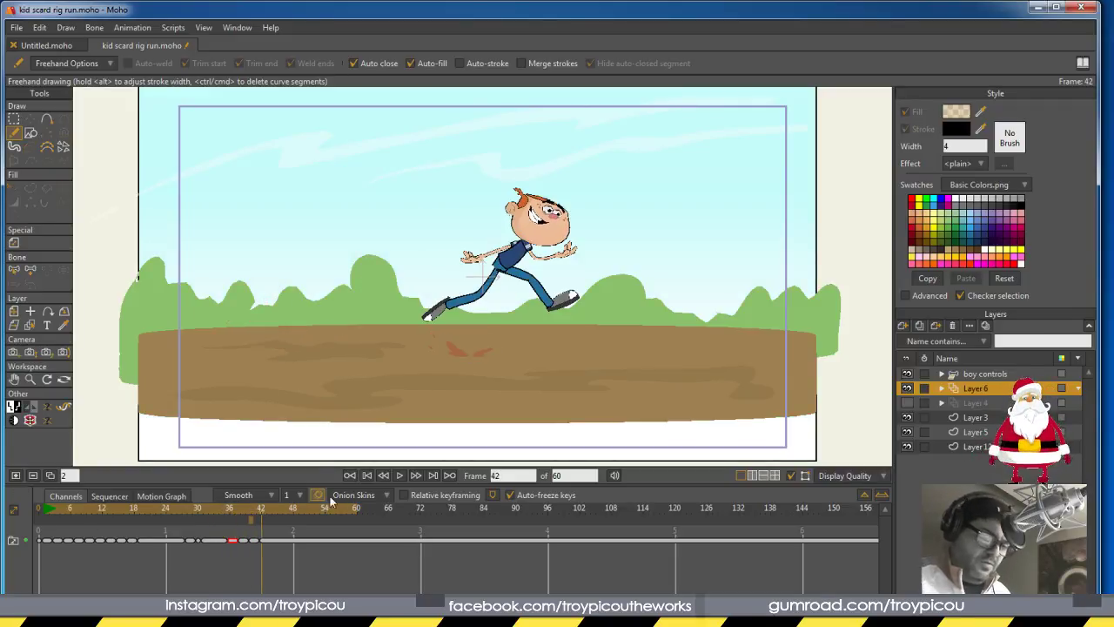
pyautogui.moveTo(260, 516)
pyautogui.mouseDown()
pyautogui.moveTo(246, 515)
pyautogui.moveTo(259, 511)
pyautogui.mouseUp()
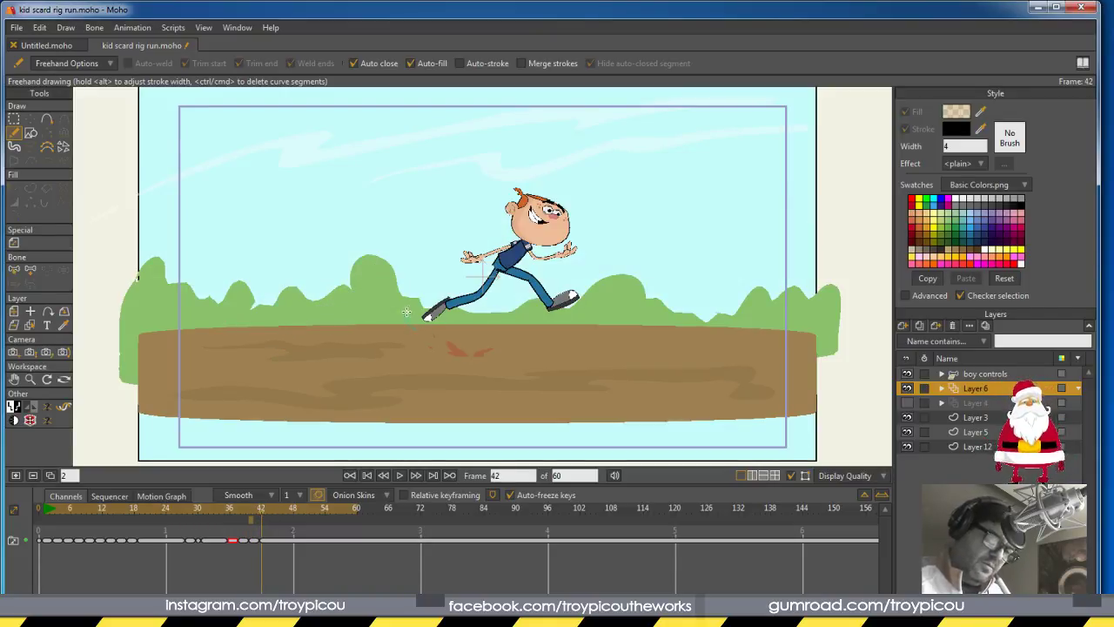
pyautogui.moveTo(406, 311); pyautogui.dragTo(464, 340)
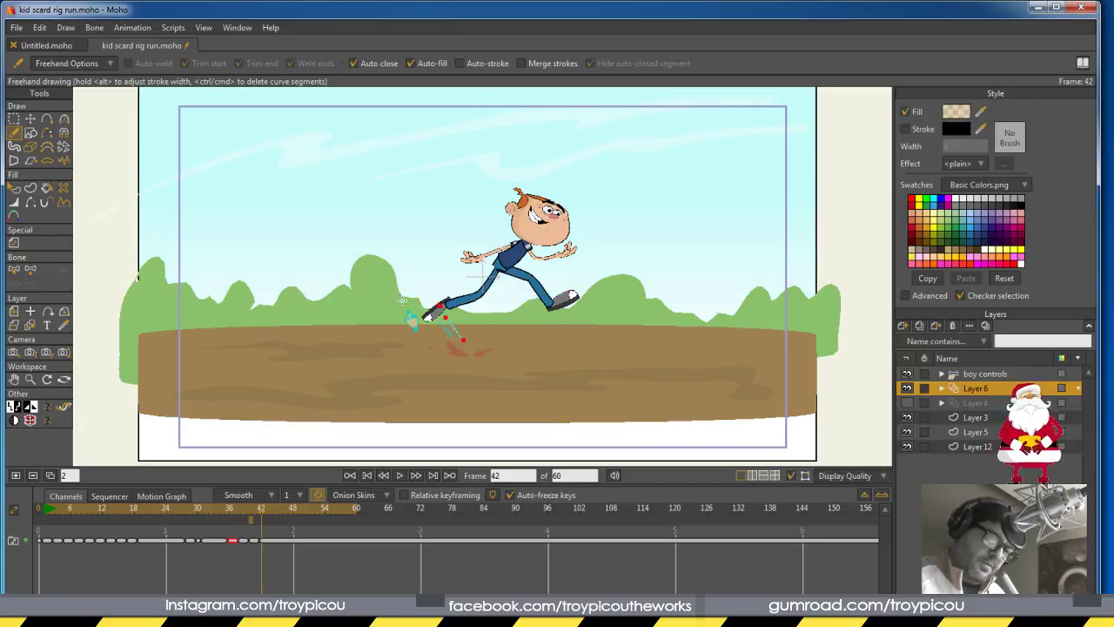
pyautogui.moveTo(364, 330); pyautogui.dragTo(371, 335)
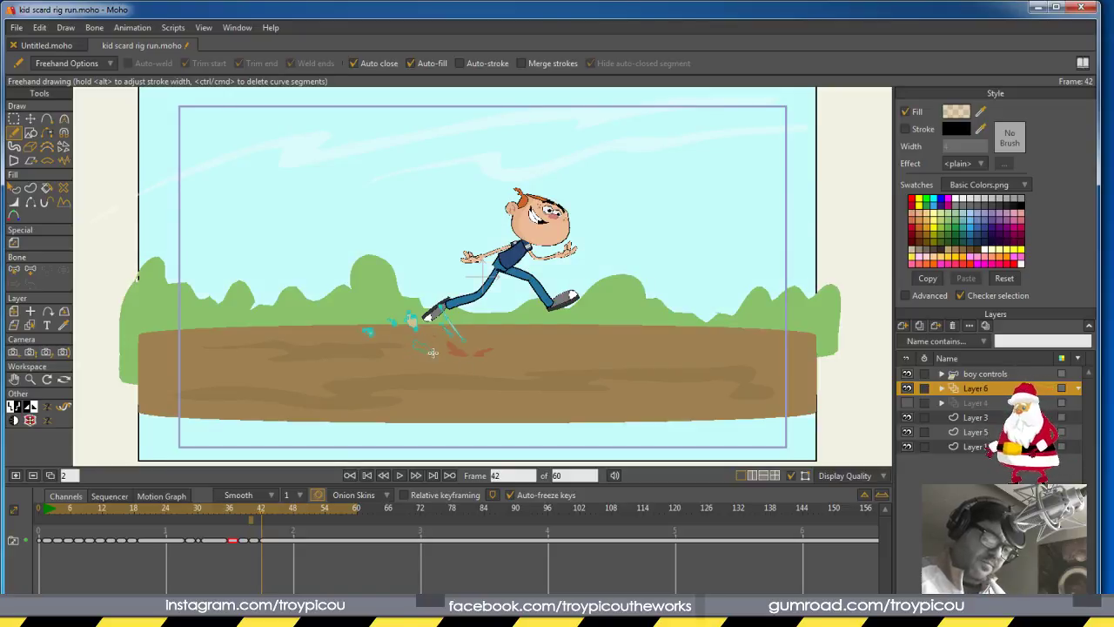
pyautogui.moveTo(433, 353); pyautogui.dragTo(418, 343)
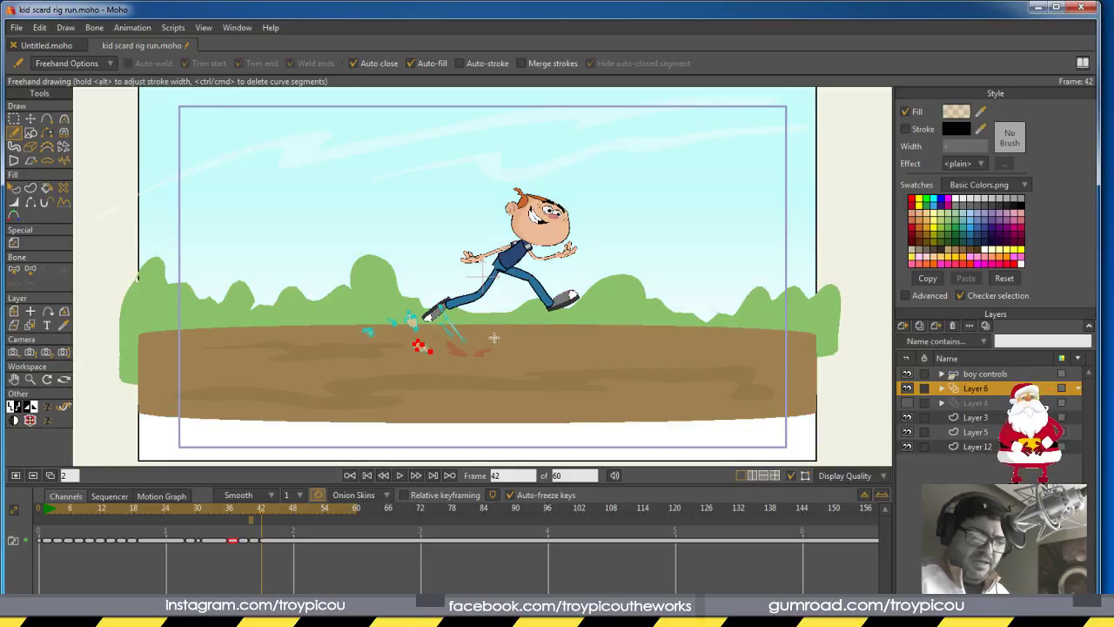
pyautogui.moveTo(495, 338); pyautogui.dragTo(496, 341)
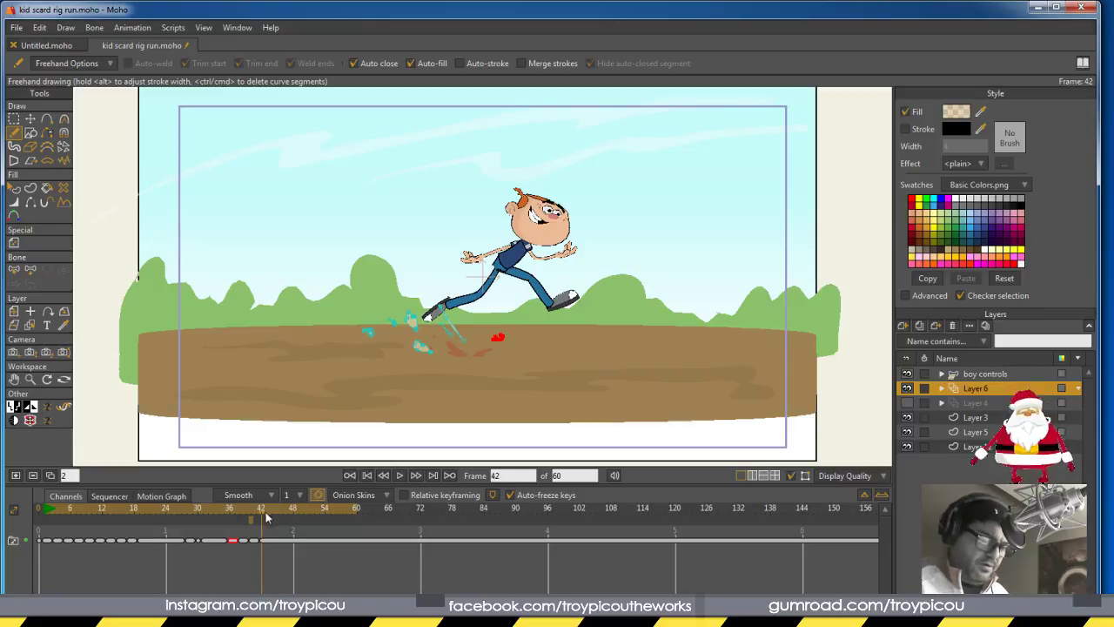
pyautogui.moveTo(265, 512)
pyautogui.mouseDown()
pyautogui.moveTo(236, 513)
pyautogui.moveTo(263, 512)
pyautogui.mouseUp()
# Add a drawing frame at frame 44 and draw a dust splash with flying specks around the landing front foot
pyautogui.click(15, 476)
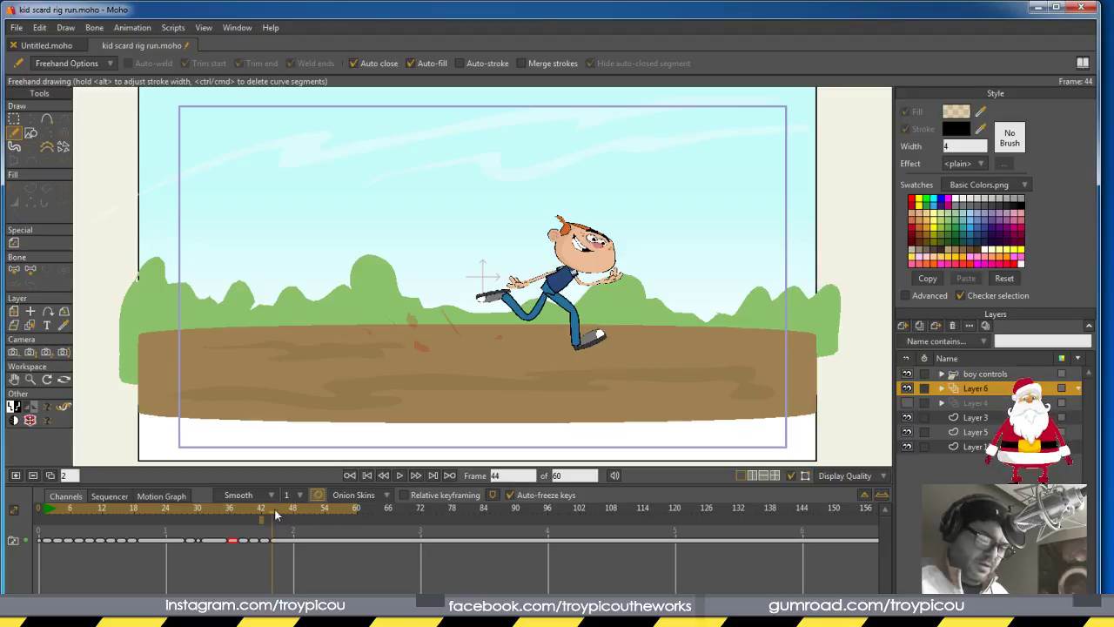
pyautogui.moveTo(274, 508); pyautogui.dragTo(273, 508)
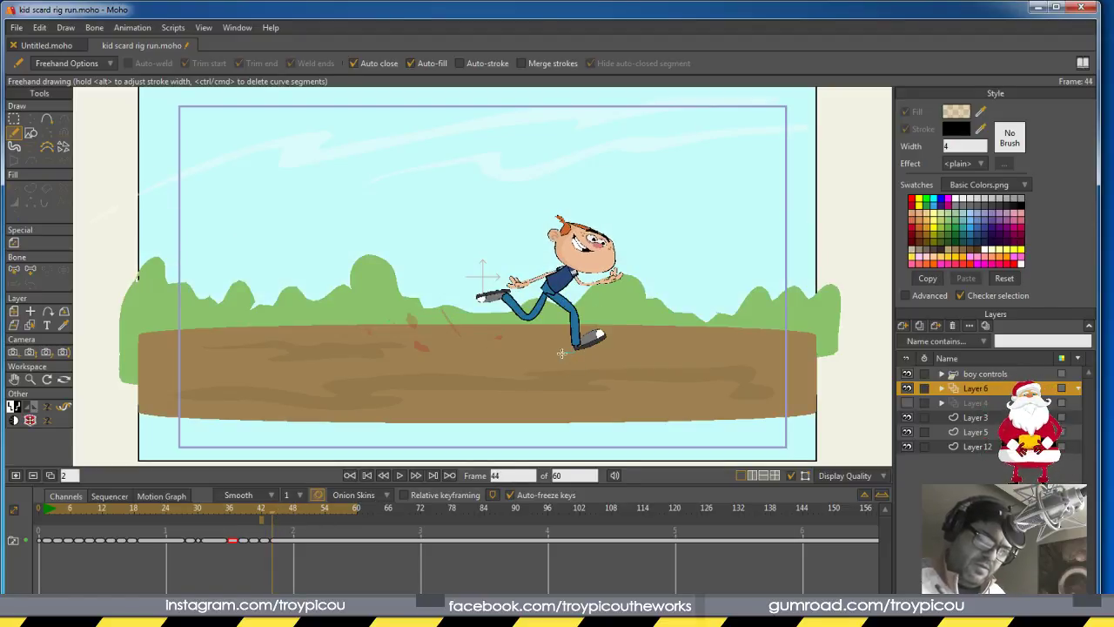
pyautogui.moveTo(590, 341)
pyautogui.mouseDown()
pyautogui.moveTo(631, 345)
pyautogui.moveTo(600, 348)
pyautogui.moveTo(628, 331)
pyautogui.moveTo(548, 331)
pyautogui.mouseUp()
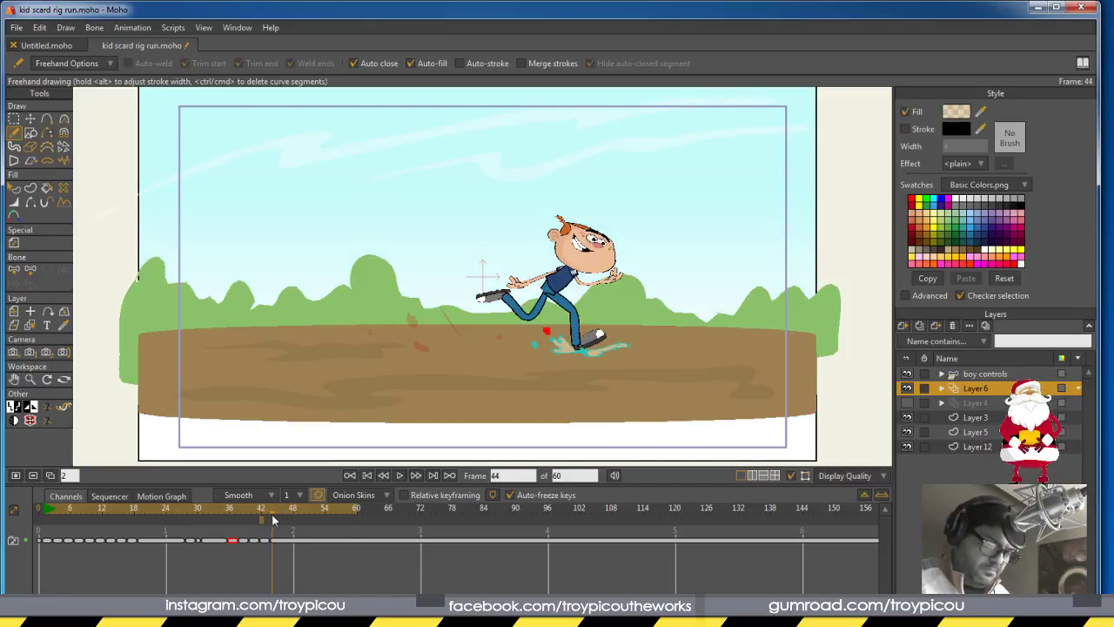
pyautogui.moveTo(272, 520); pyautogui.dragTo(273, 489)
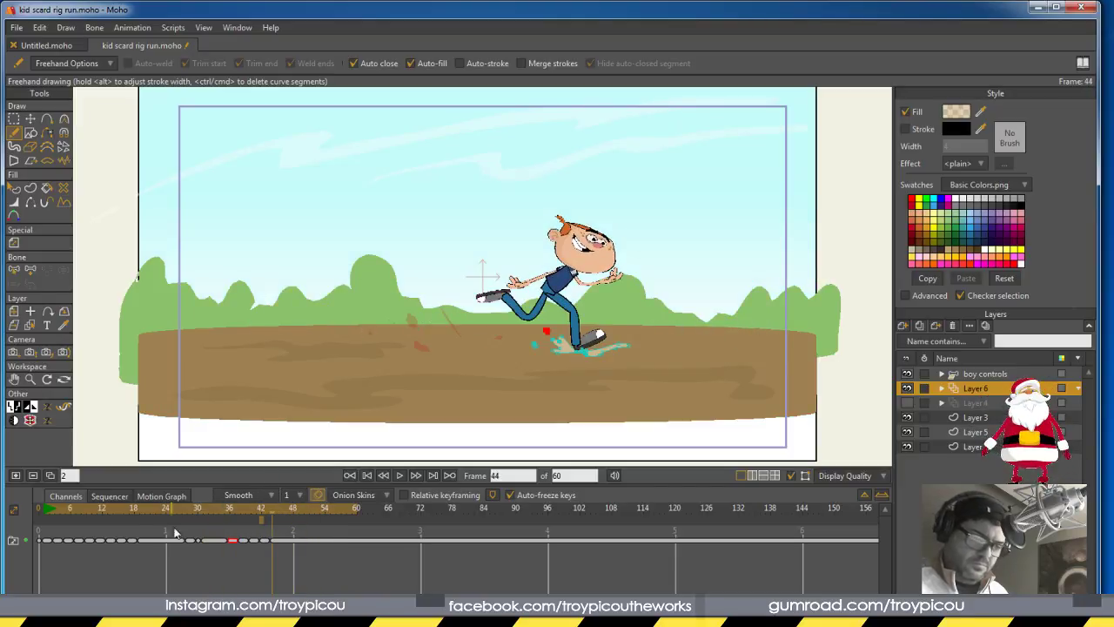
# Add a drawing frame at frame 46 and draw broken-up dust pieces on both sides of the planted foot
pyautogui.click(16, 476)
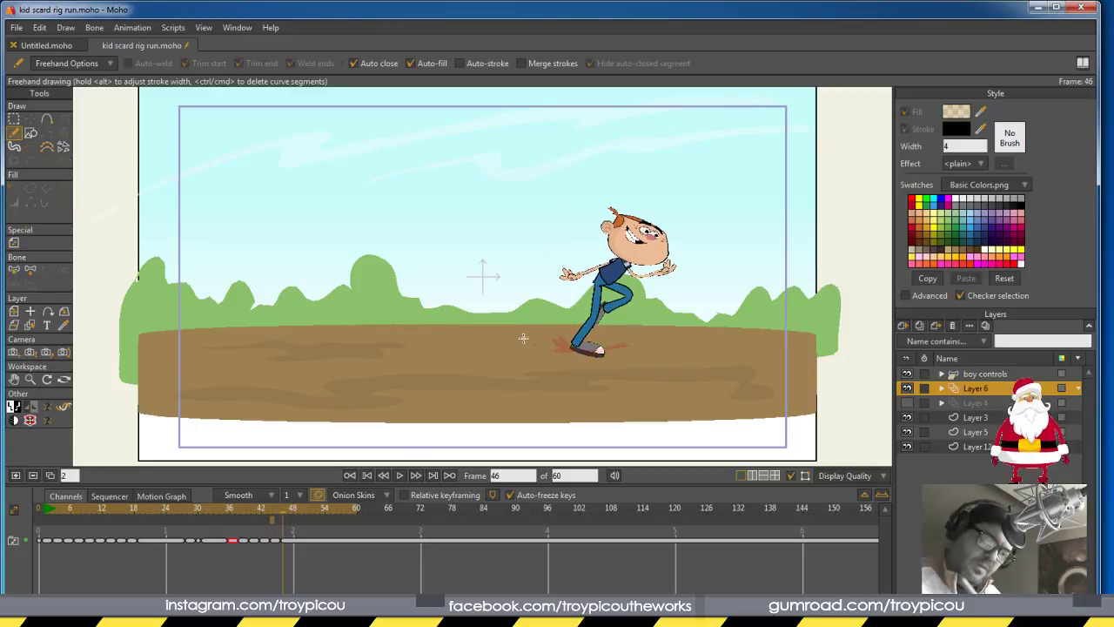
pyautogui.moveTo(536, 329)
pyautogui.mouseDown()
pyautogui.moveTo(543, 339)
pyautogui.moveTo(520, 339)
pyautogui.moveTo(552, 328)
pyautogui.mouseUp()
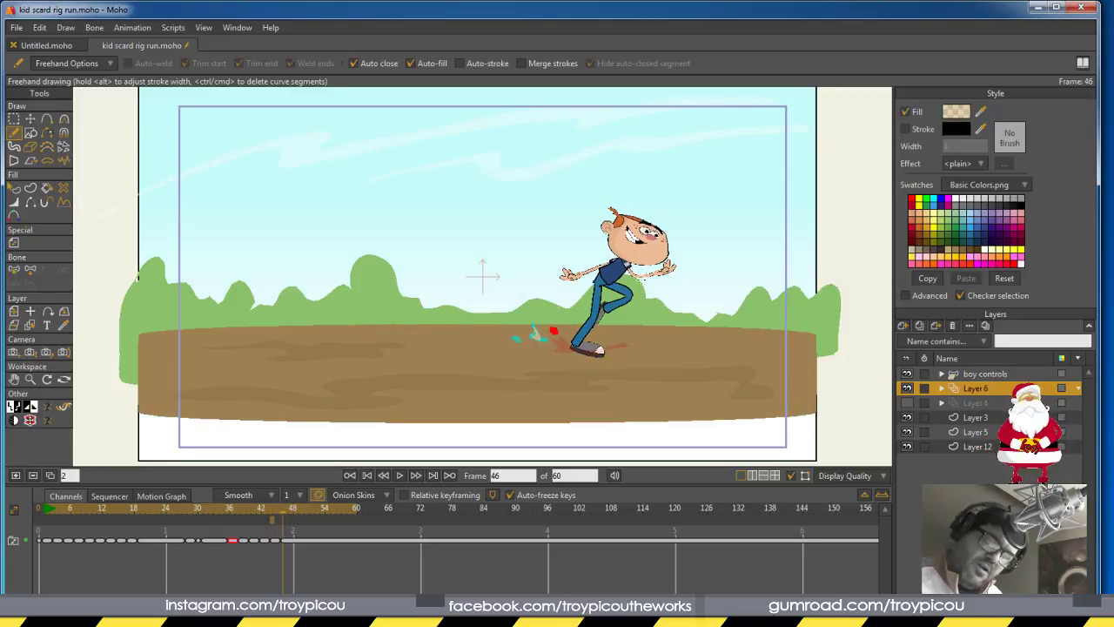
pyautogui.moveTo(631, 343)
pyautogui.mouseDown()
pyautogui.moveTo(645, 336)
pyautogui.moveTo(617, 341)
pyautogui.mouseUp()
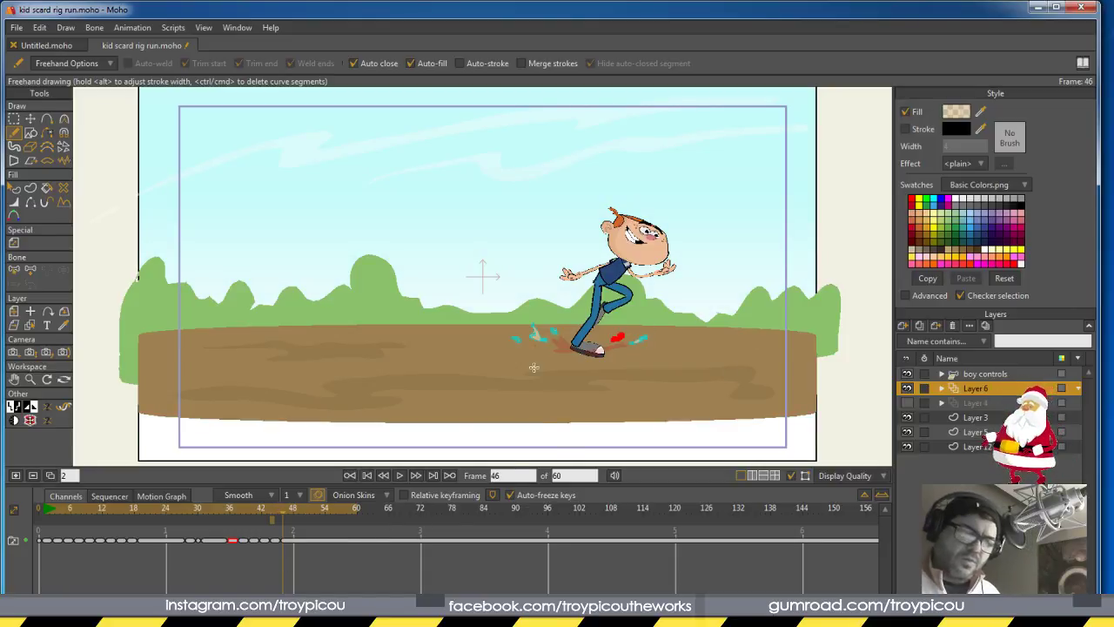
# Add a drawing frame at frame 48, draw a few tiny dust specks around the push-off foot, and advance to frame 50
pyautogui.click(16, 476)
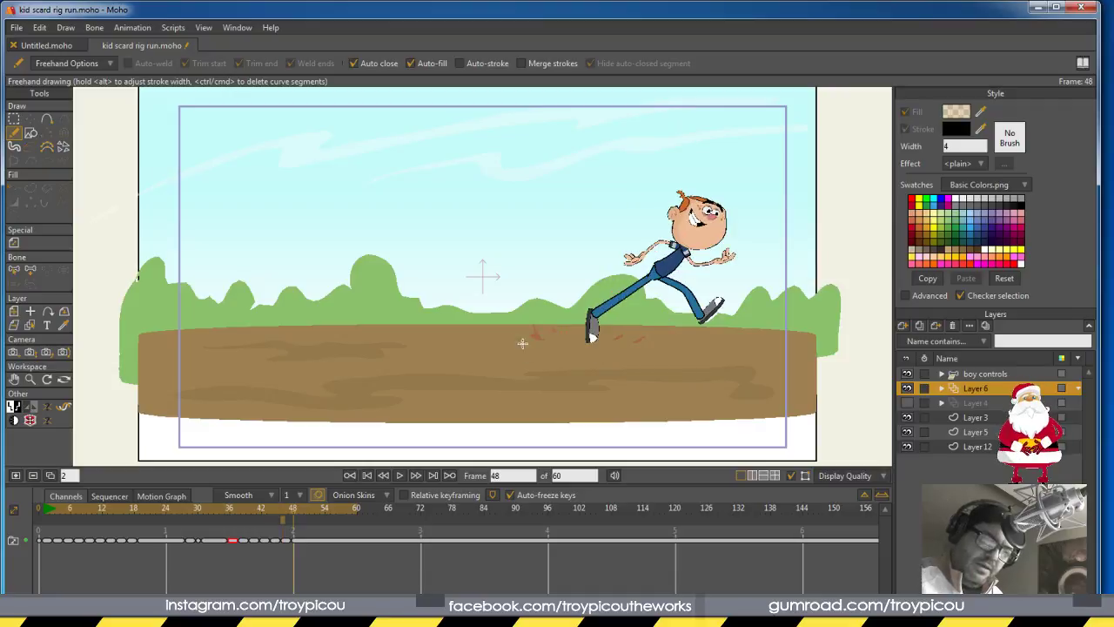
pyautogui.moveTo(512, 334)
pyautogui.mouseDown()
pyautogui.moveTo(525, 319)
pyautogui.moveTo(555, 319)
pyautogui.mouseUp()
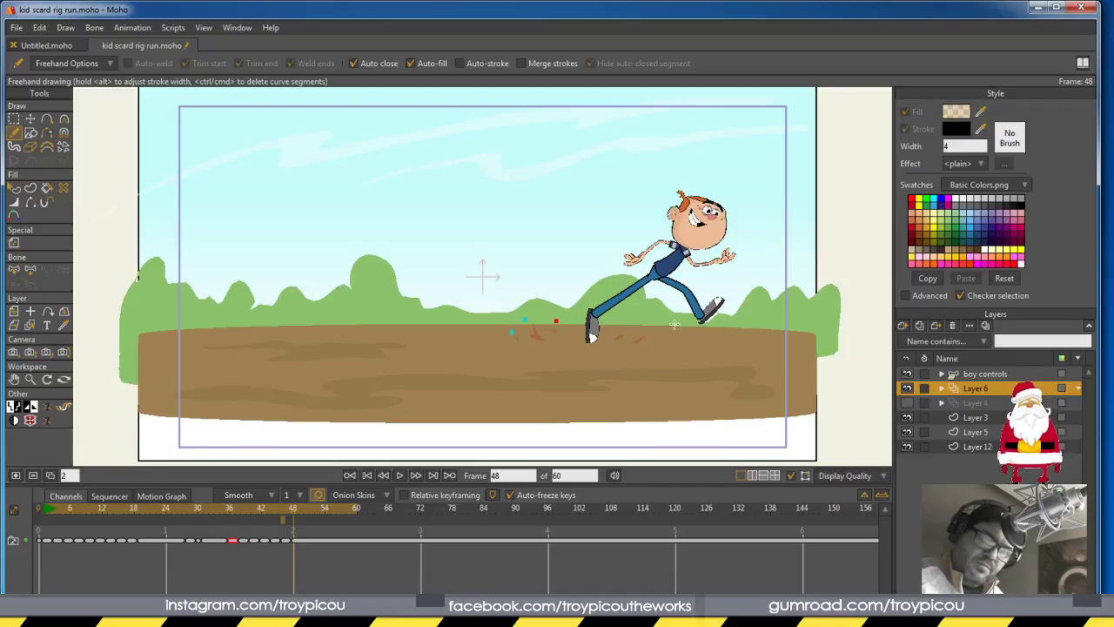
pyautogui.moveTo(659, 330); pyautogui.dragTo(659, 331)
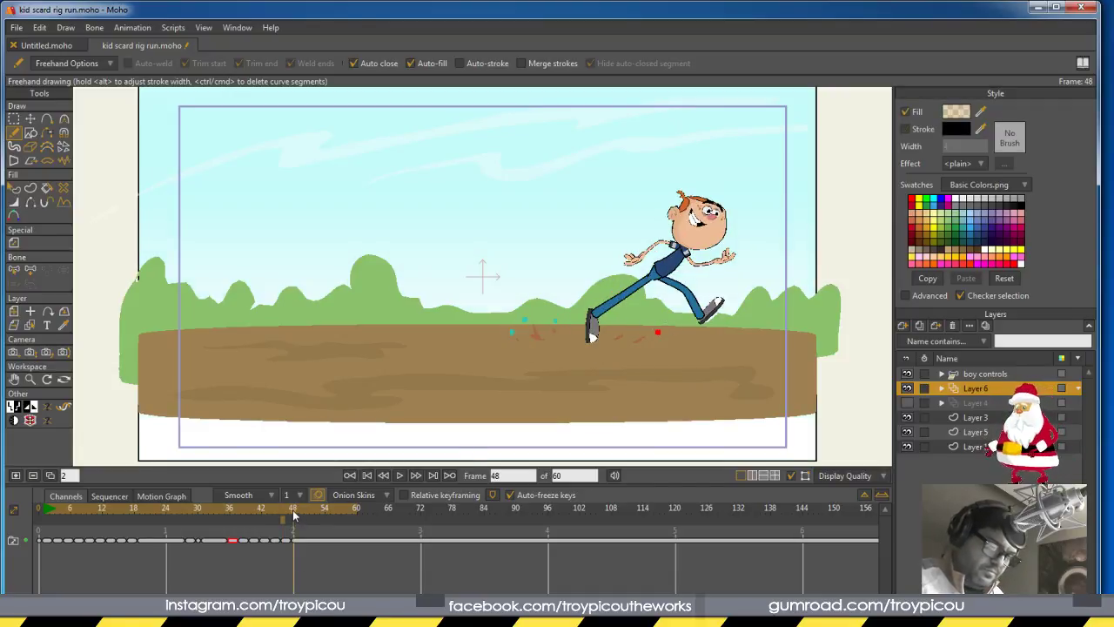
pyautogui.moveTo(292, 509)
pyautogui.mouseDown()
pyautogui.moveTo(253, 511)
pyautogui.moveTo(328, 509)
pyautogui.moveTo(269, 510)
pyautogui.moveTo(307, 508)
pyautogui.mouseUp()
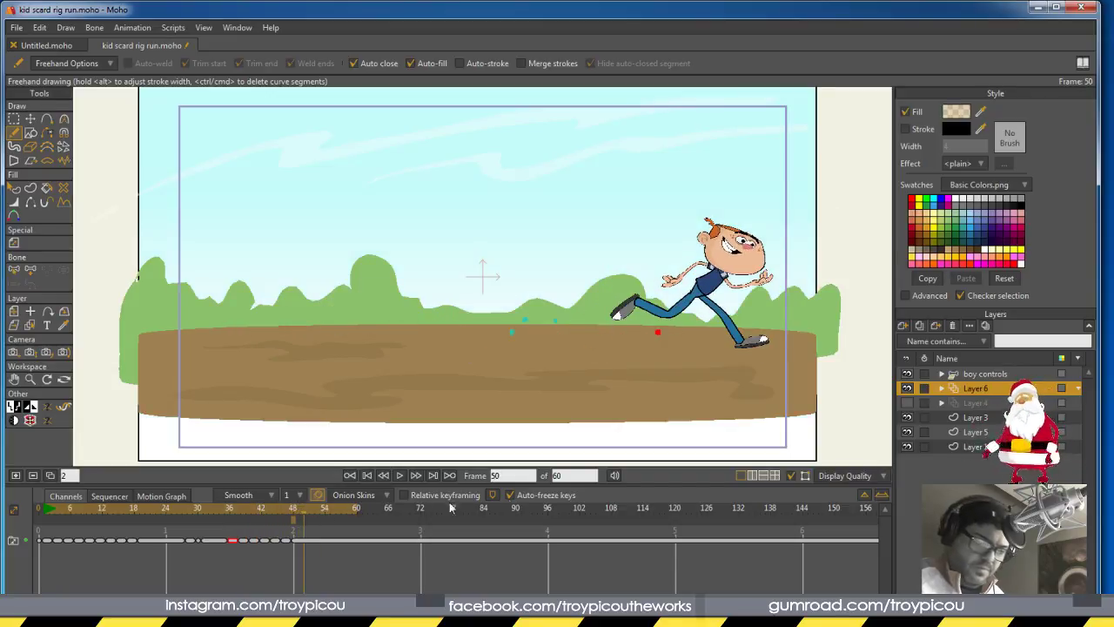
# Add a drawing frame at frame 50 and draw a dust puff with a small bit behind and under the landing foot
pyautogui.click(16, 476)
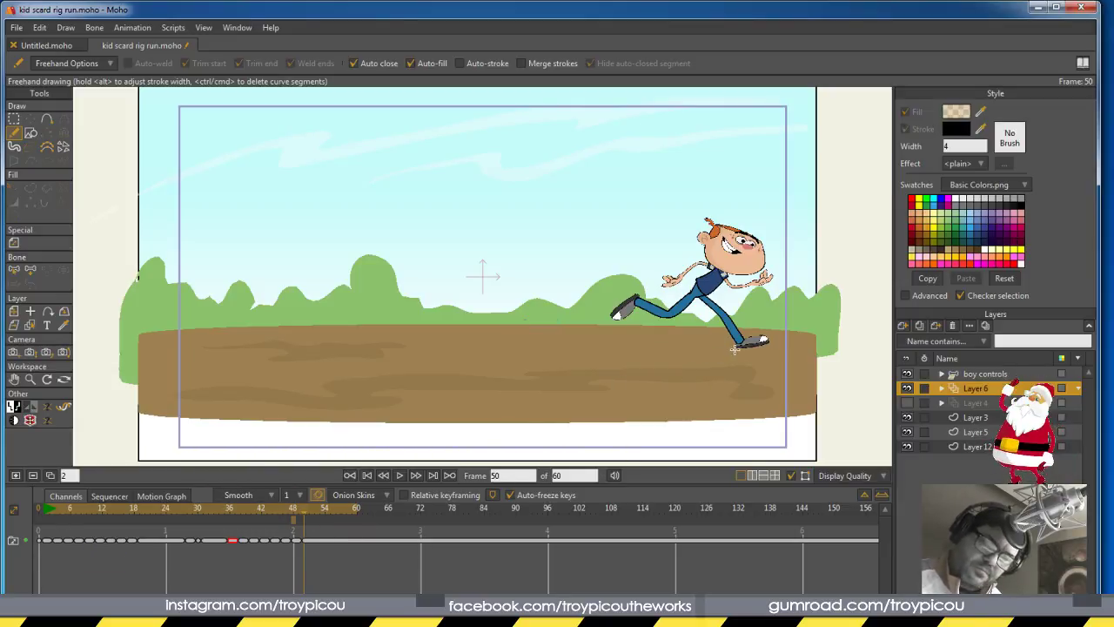
pyautogui.moveTo(708, 348)
pyautogui.mouseDown()
pyautogui.moveTo(764, 348)
pyautogui.moveTo(739, 349)
pyautogui.mouseUp()
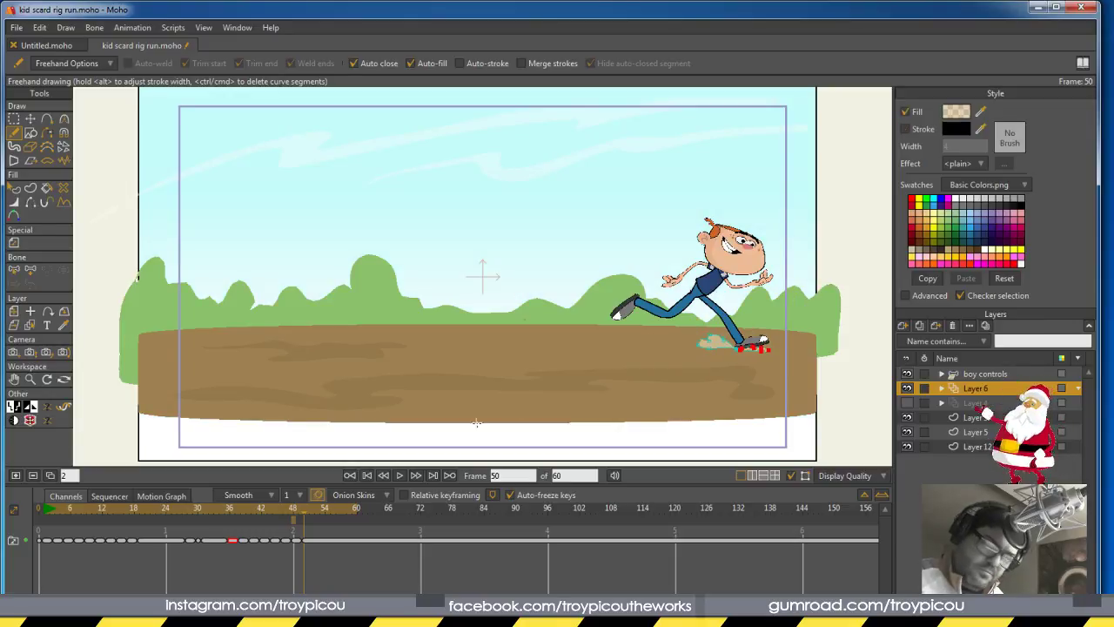
pyautogui.moveTo(692, 343); pyautogui.dragTo(694, 343)
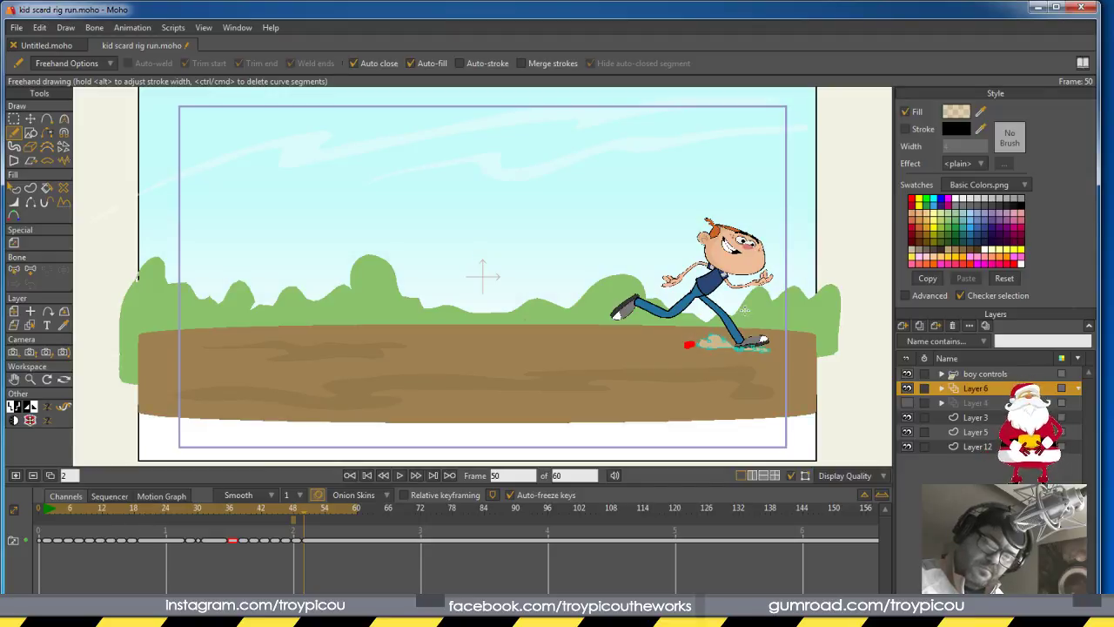
# Draw dispersing dust bits around the planted foot on a new drawing at frame 52, and end the dust with a blank drawing at frame 54
pyautogui.click(17, 478)
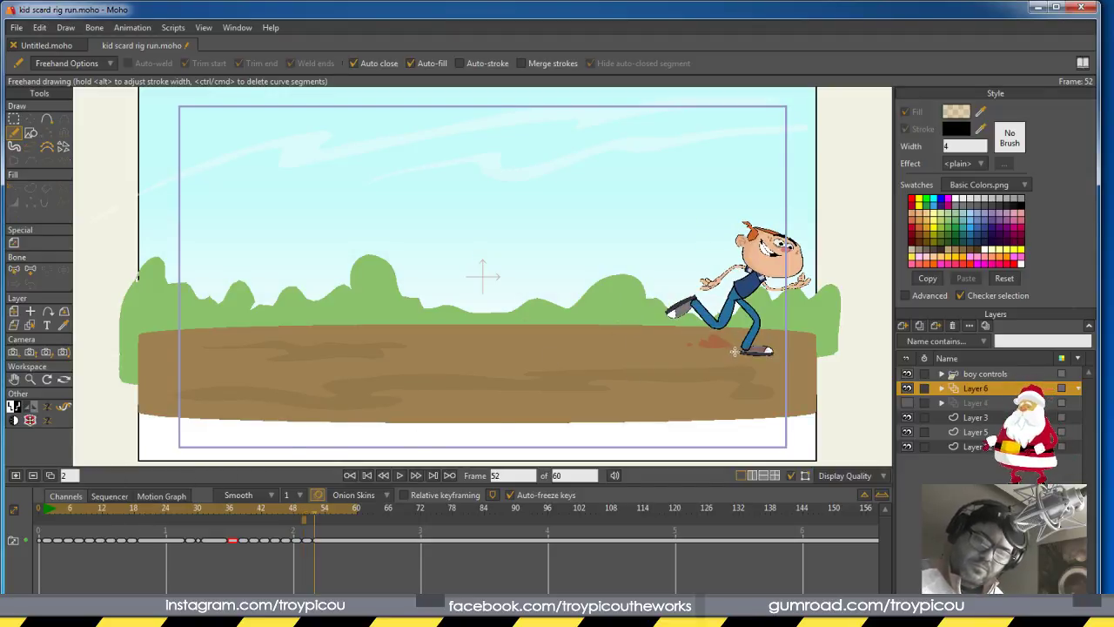
pyautogui.moveTo(708, 343)
pyautogui.mouseDown()
pyautogui.moveTo(670, 343)
pyautogui.moveTo(728, 345)
pyautogui.moveTo(713, 353)
pyautogui.moveTo(778, 345)
pyautogui.mouseUp()
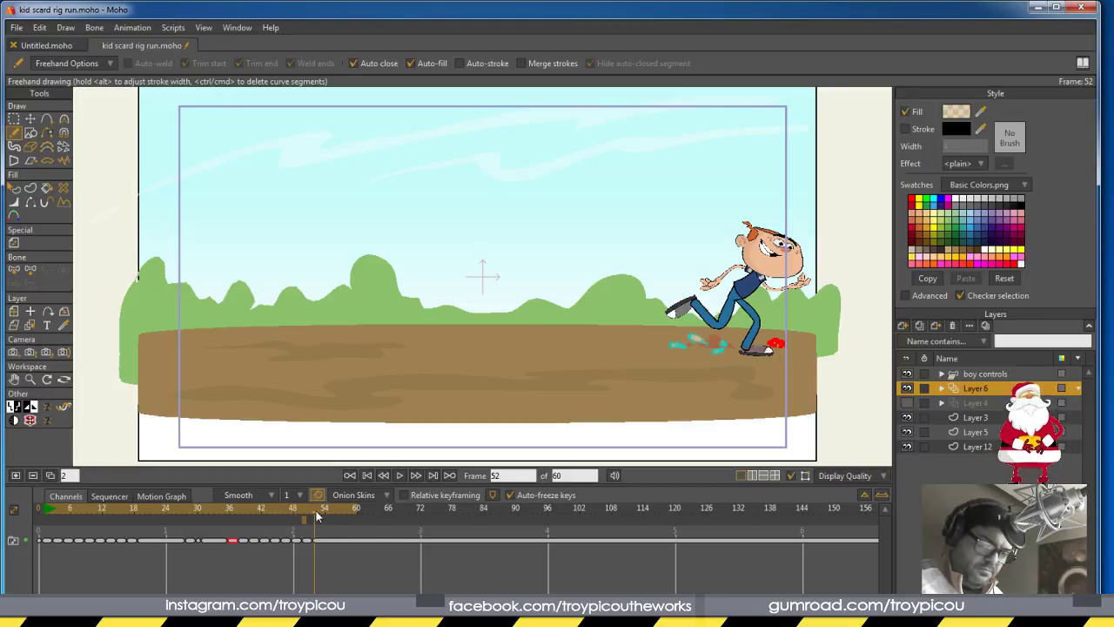
pyautogui.moveTo(322, 517)
pyautogui.mouseDown()
pyautogui.moveTo(274, 511)
pyautogui.moveTo(320, 518)
pyautogui.mouseUp()
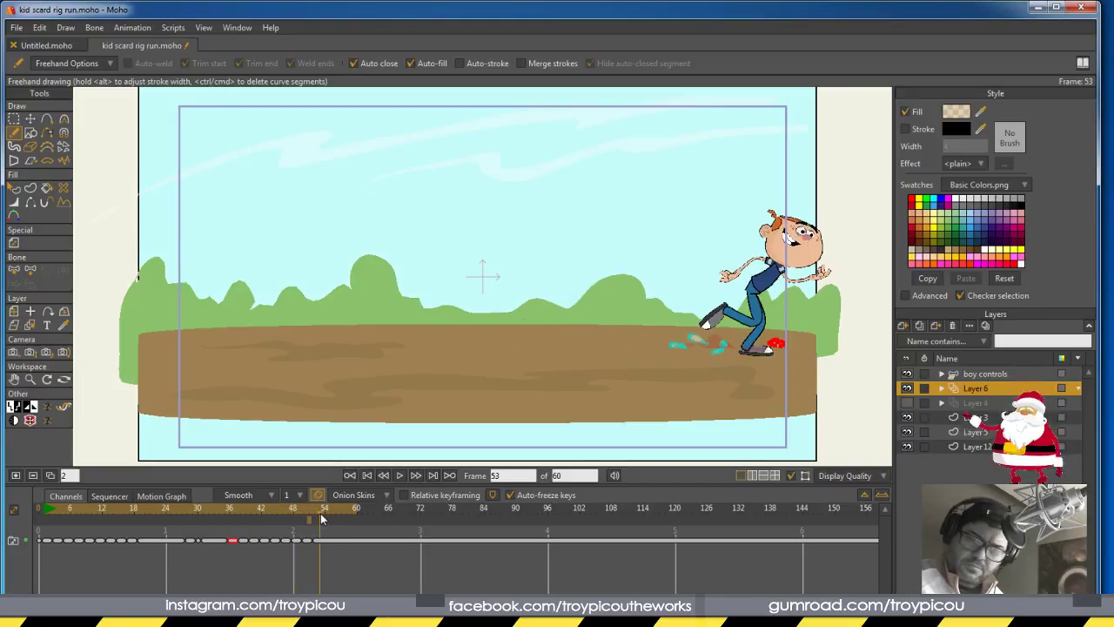
pyautogui.click(16, 476)
# Return to frame 0, select the boy controls layer, and play back the animation to review the dust effect
pyautogui.moveTo(320, 542); pyautogui.dragTo(34, 523)
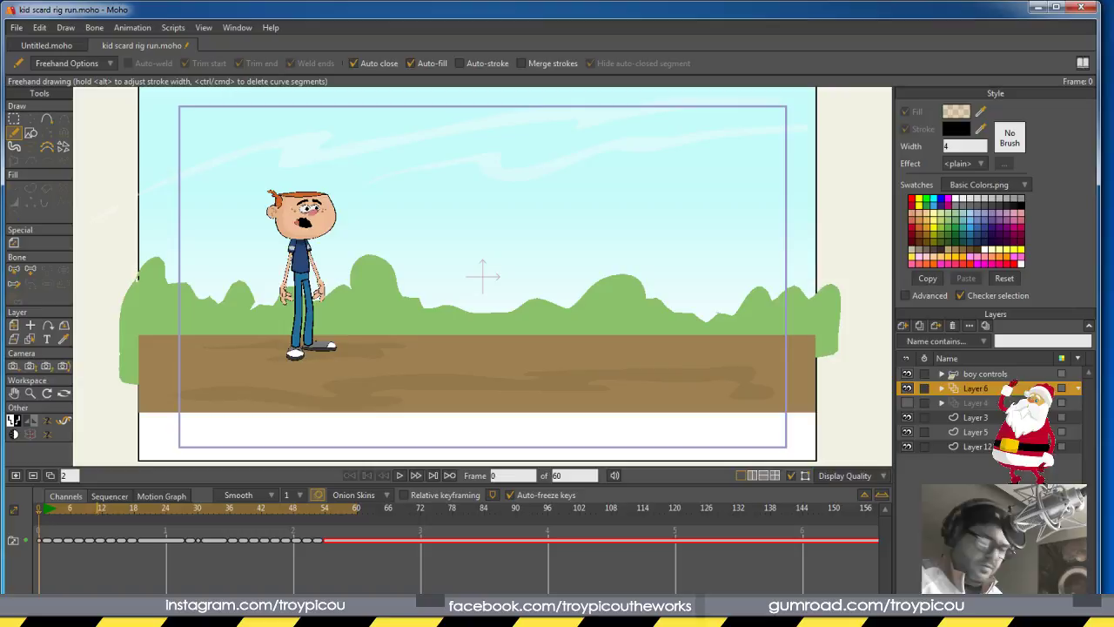
pyautogui.click(986, 374)
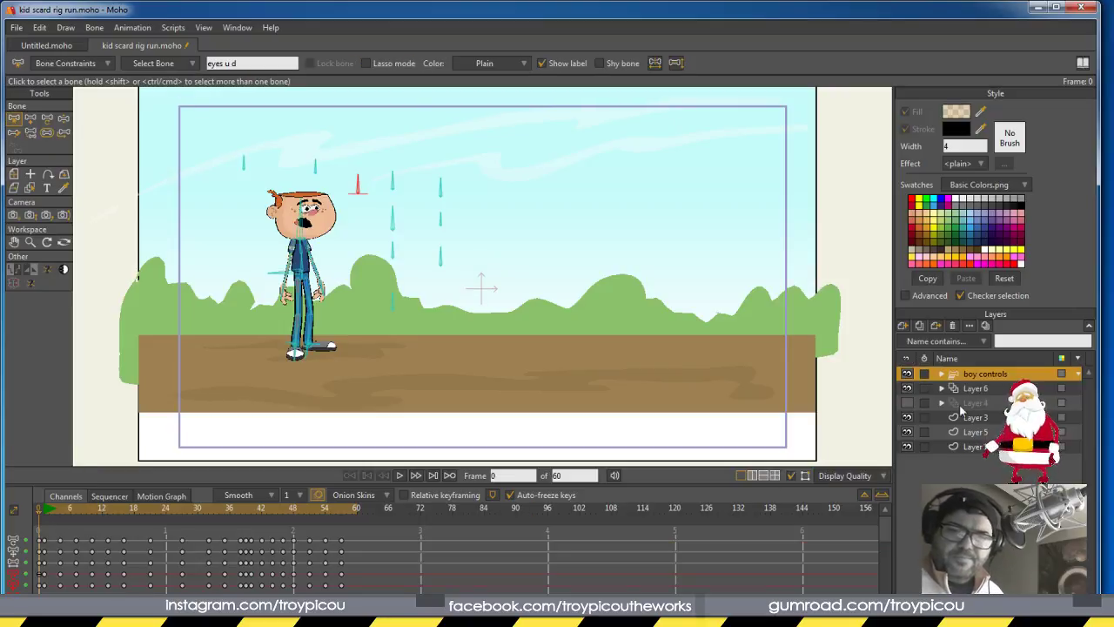
pyautogui.click(401, 477)
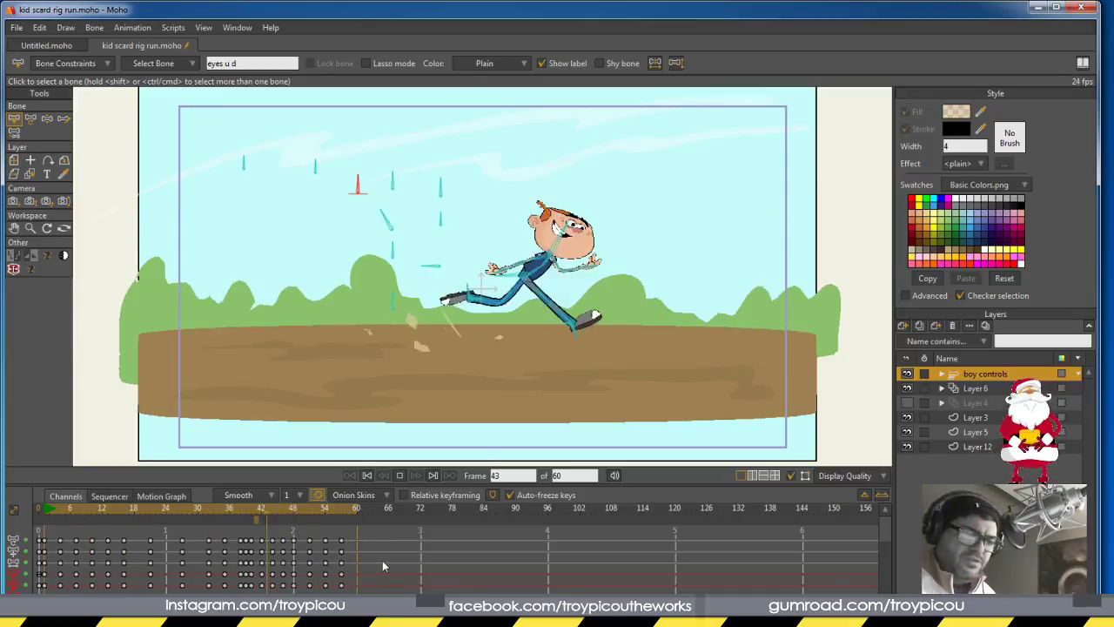
pyautogui.click(399, 475)
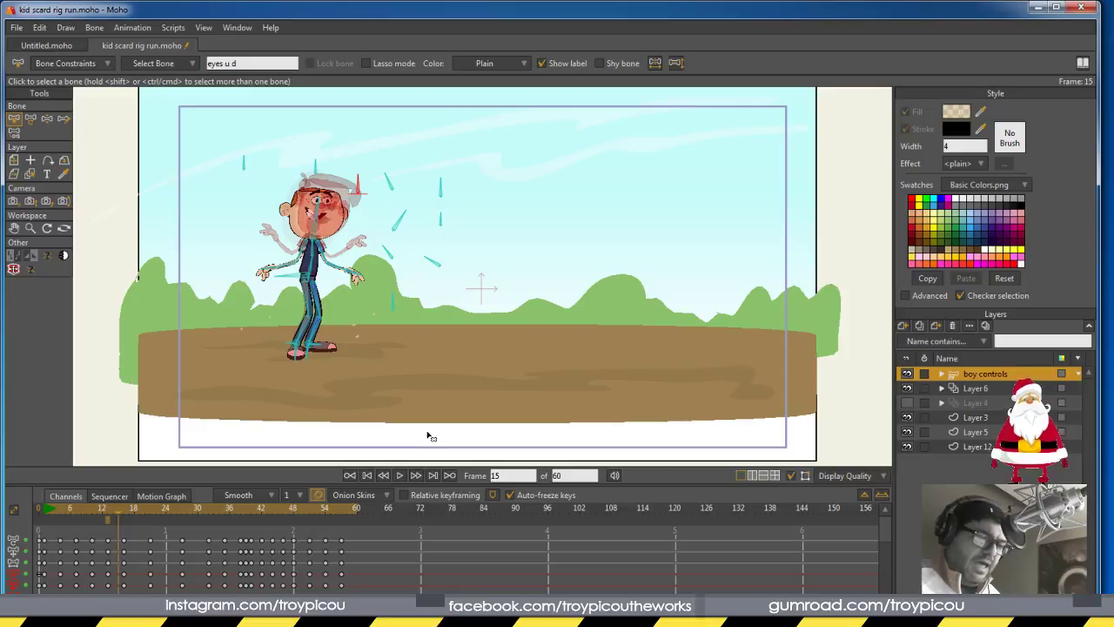
# Return to frame 0 and add a new Frame By Frame layer above the boy controls layer
pyautogui.click(38, 518)
pyautogui.click(38, 519)
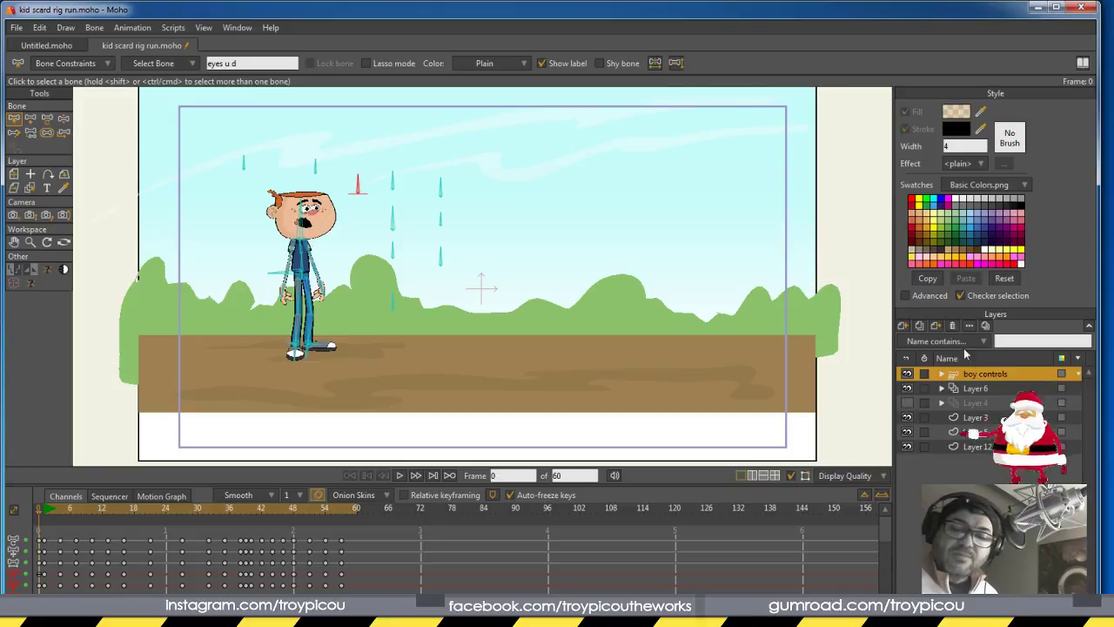
pyautogui.click(902, 325)
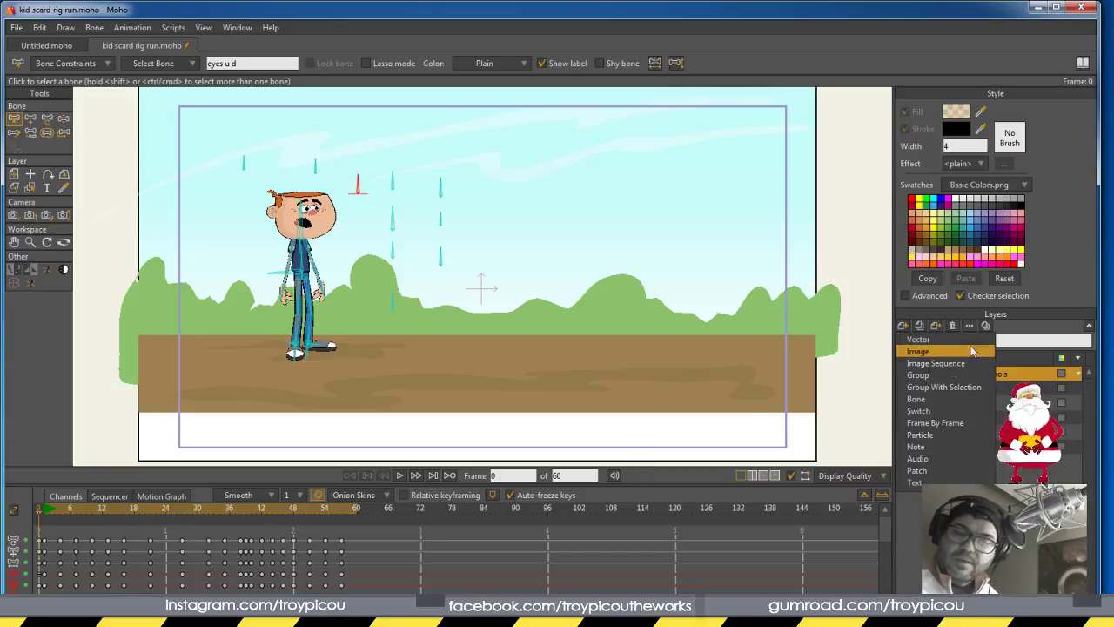
pyautogui.click(935, 423)
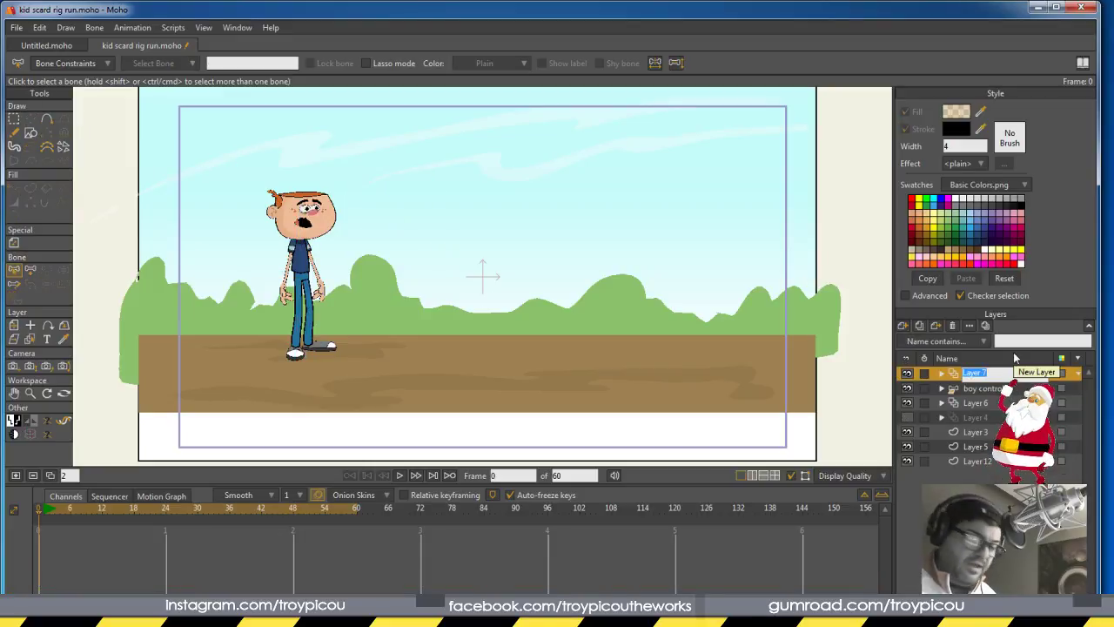
pyautogui.click(75, 496)
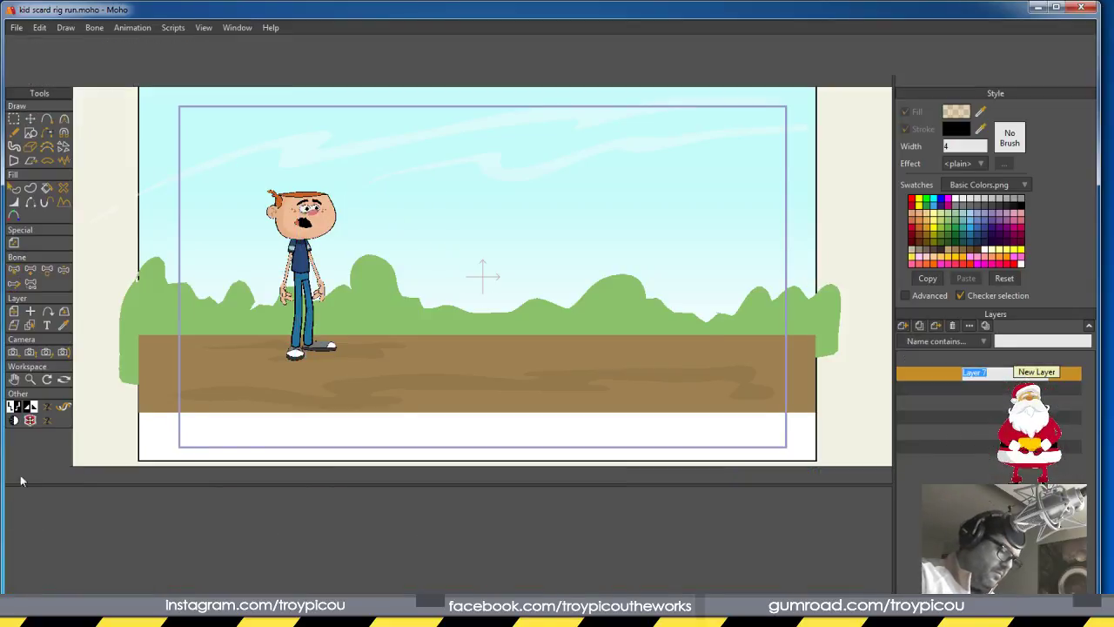
# At frame 8 of the new layer, ready the Freehand tool with a semi-transparent dark grey fill, 5B5956 with alpha 199
pyautogui.click(49, 512)
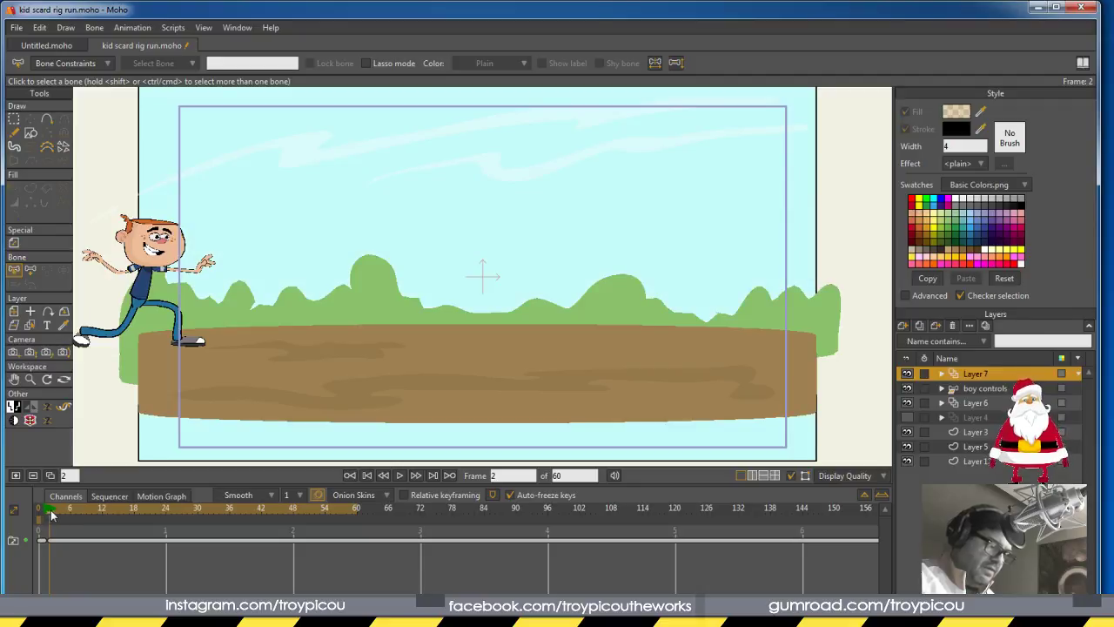
pyautogui.moveTo(50, 512); pyautogui.dragTo(81, 513)
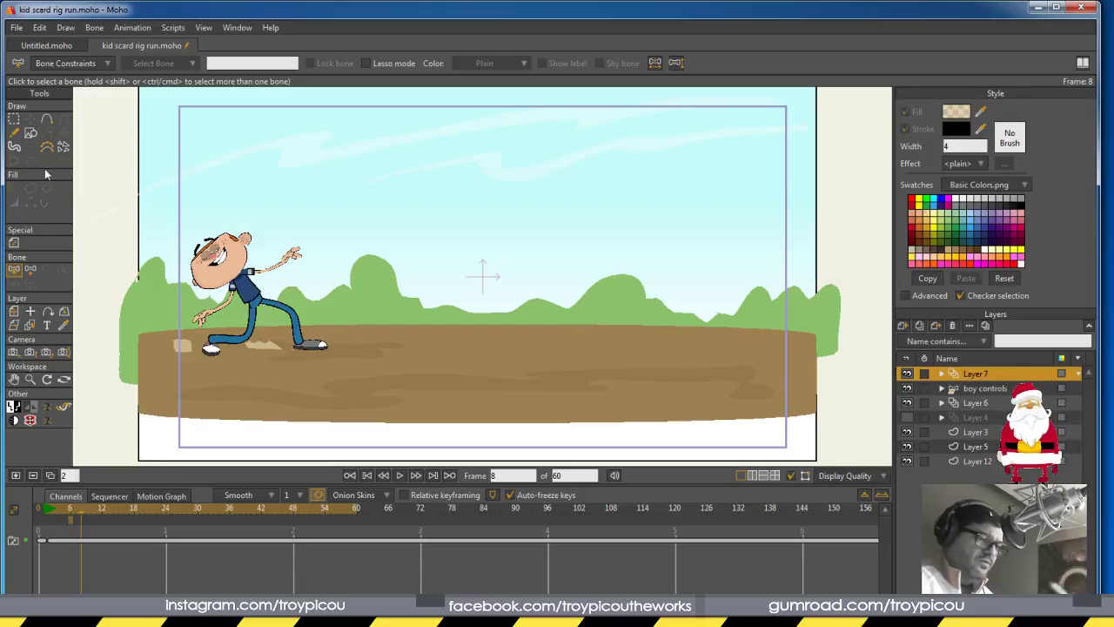
pyautogui.click(14, 133)
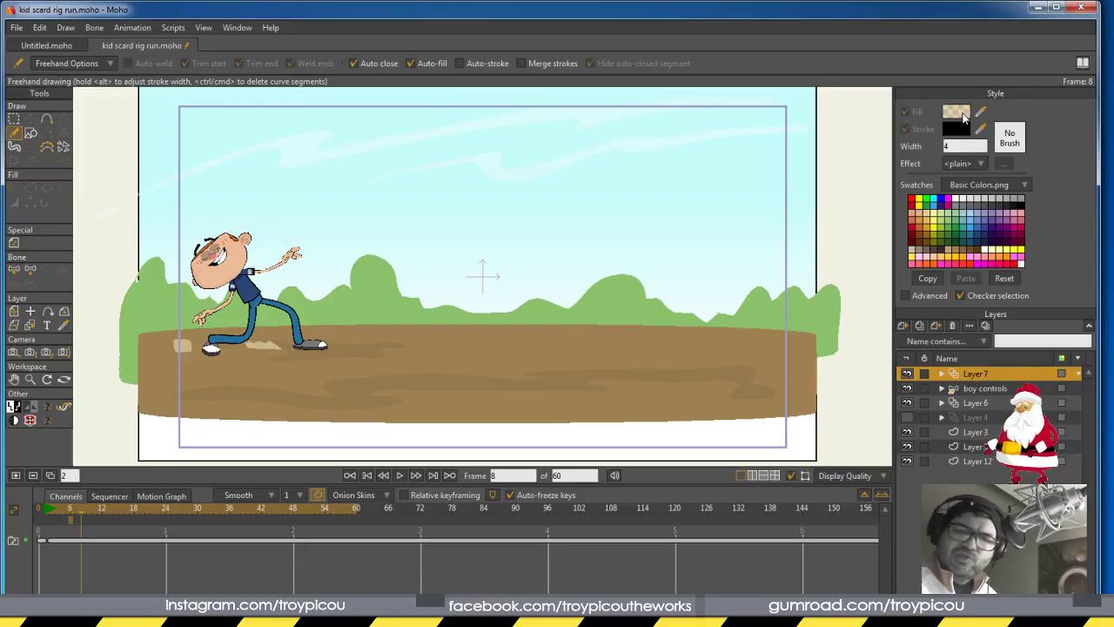
pyautogui.click(963, 113)
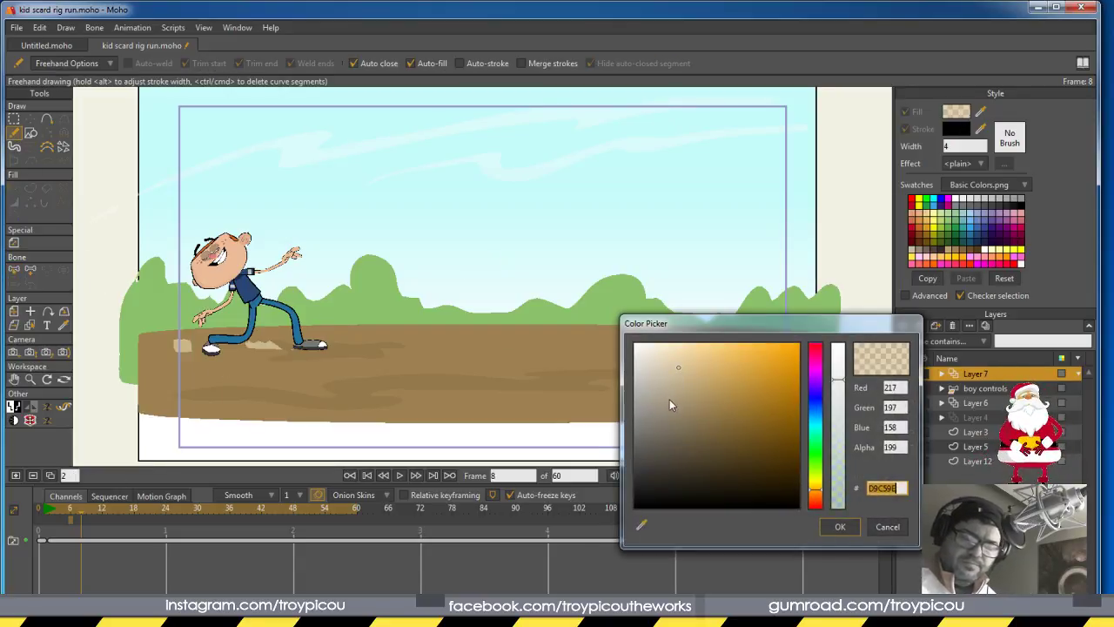
pyautogui.moveTo(670, 399); pyautogui.dragTo(641, 449)
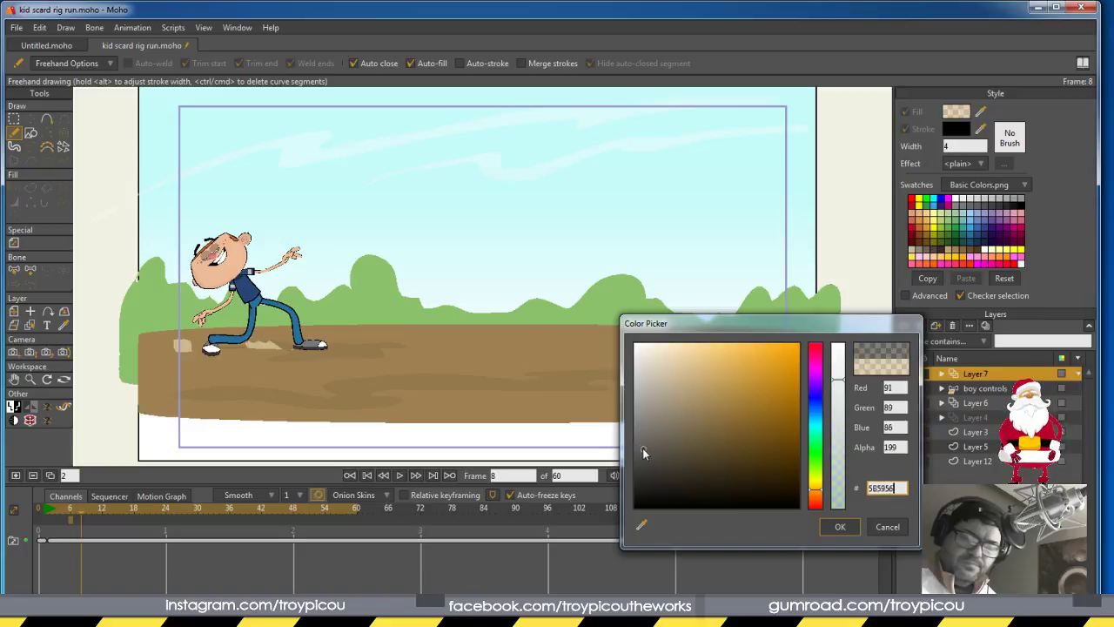
pyautogui.click(840, 527)
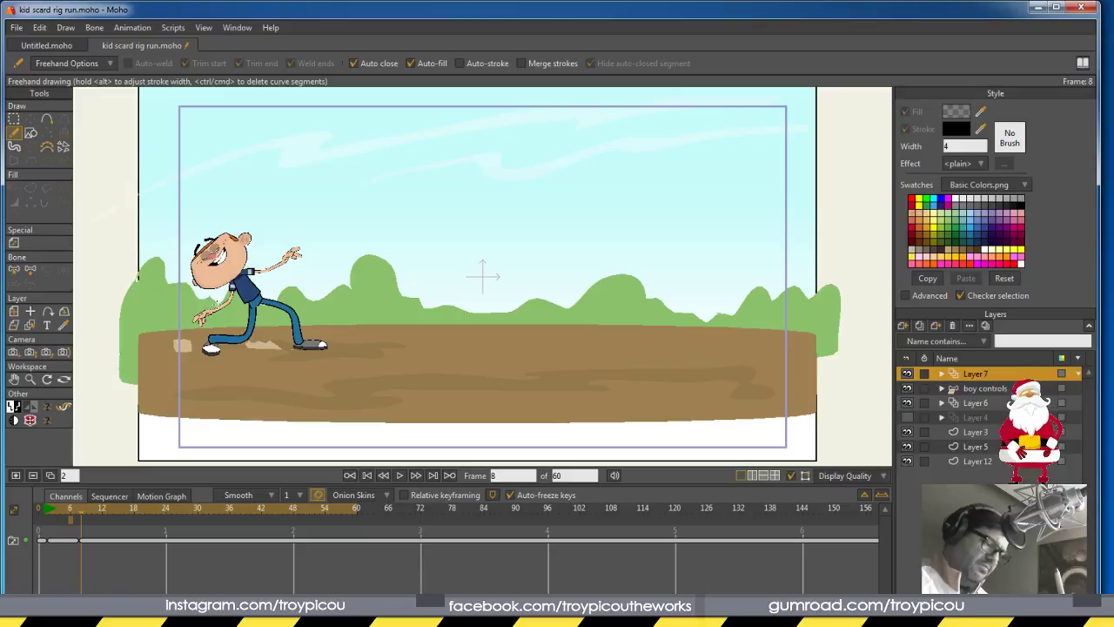
# Draw three thin speed lines trailing behind the skidding boy's head, body and back leg at frame 8
pyautogui.moveTo(134, 258)
pyautogui.mouseDown()
pyautogui.moveTo(199, 269)
pyautogui.moveTo(256, 312)
pyautogui.mouseUp()
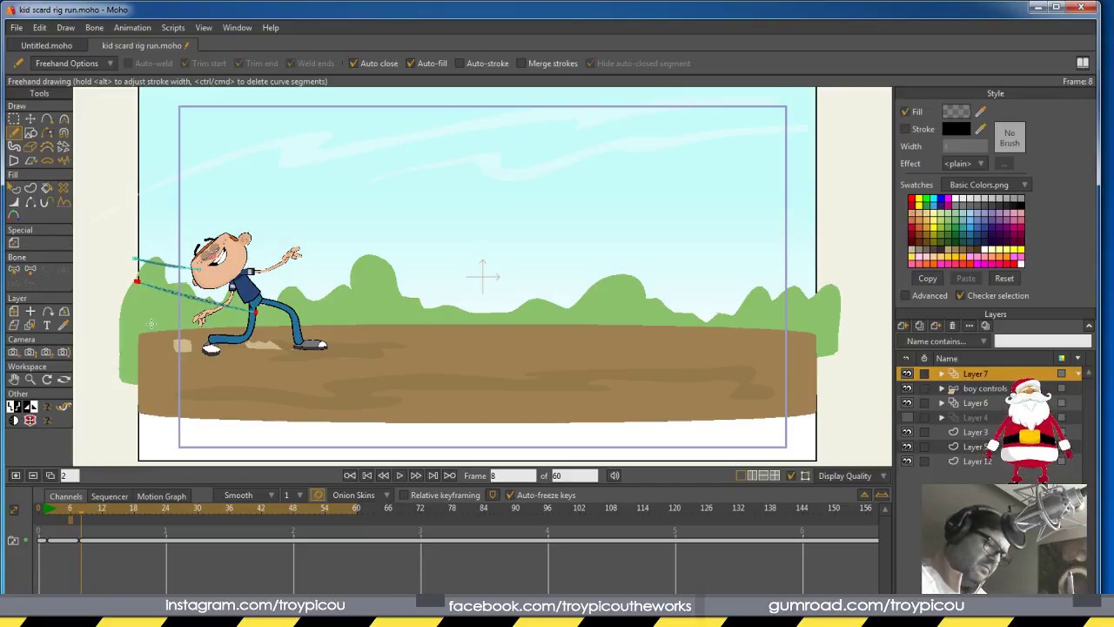
pyautogui.moveTo(139, 324); pyautogui.dragTo(204, 329)
pyautogui.moveTo(81, 510)
pyautogui.mouseDown()
pyautogui.moveTo(53, 515)
pyautogui.moveTo(82, 516)
pyautogui.mouseUp()
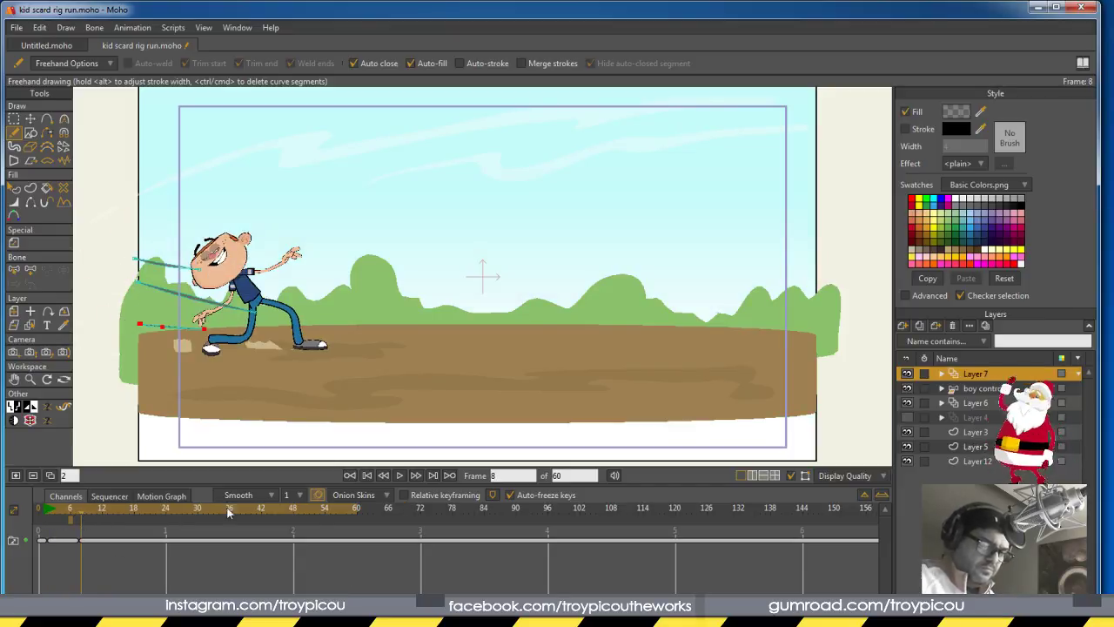
pyautogui.click(318, 496)
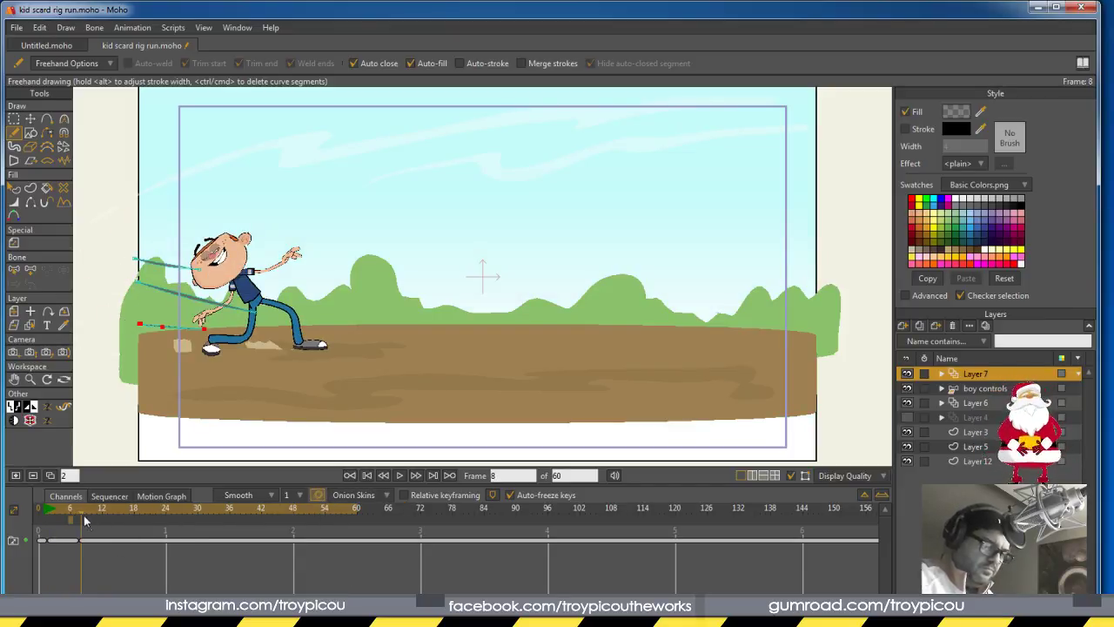
# Add a drawing frame at frame 10 and draw shorter speed lines behind the boy's head, torso and back leg
pyautogui.click(19, 477)
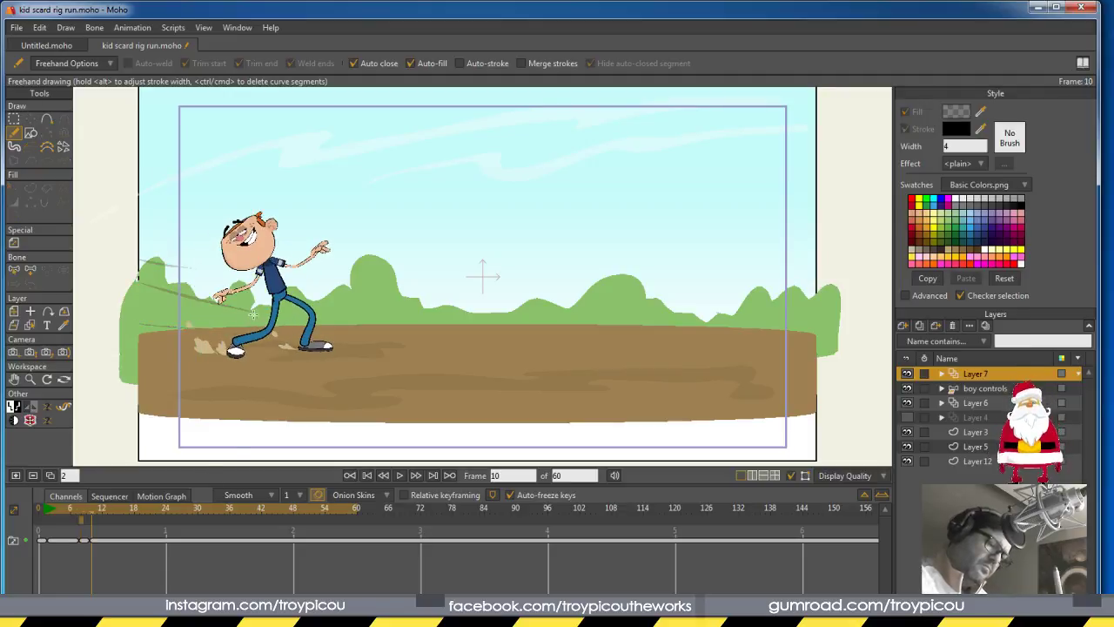
pyautogui.moveTo(264, 301); pyautogui.dragTo(259, 303)
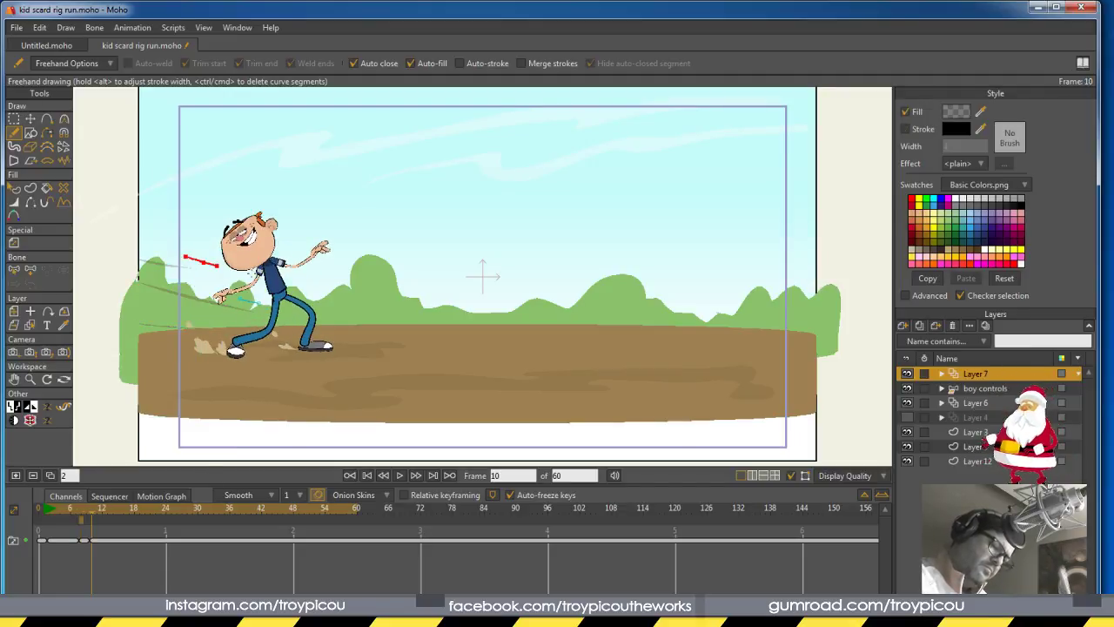
pyautogui.moveTo(168, 235); pyautogui.dragTo(209, 247)
pyautogui.moveTo(189, 326); pyautogui.dragTo(236, 333)
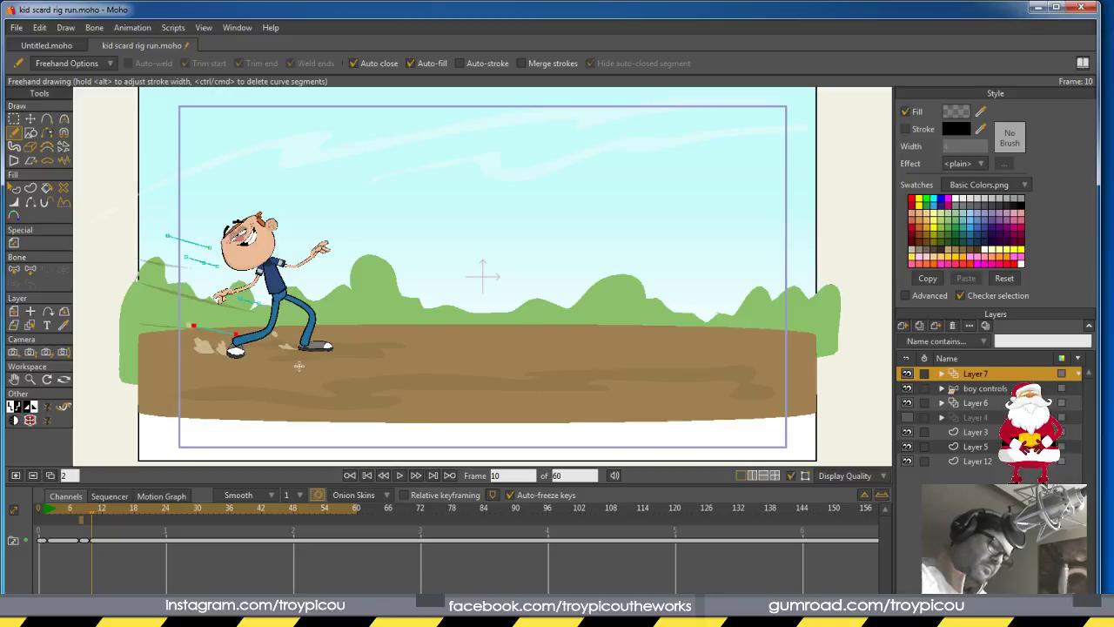
# Add a drawing frame at frame 12 and draw small fading speed lines behind the boy's hips and feet
pyautogui.click(15, 475)
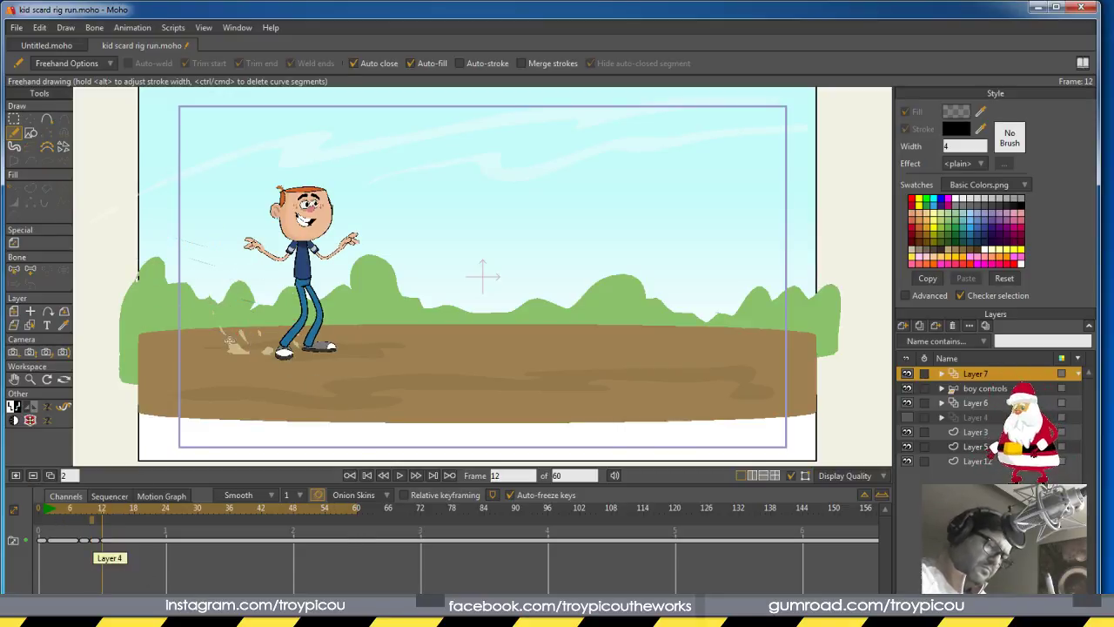
pyautogui.moveTo(228, 282); pyautogui.dragTo(272, 293)
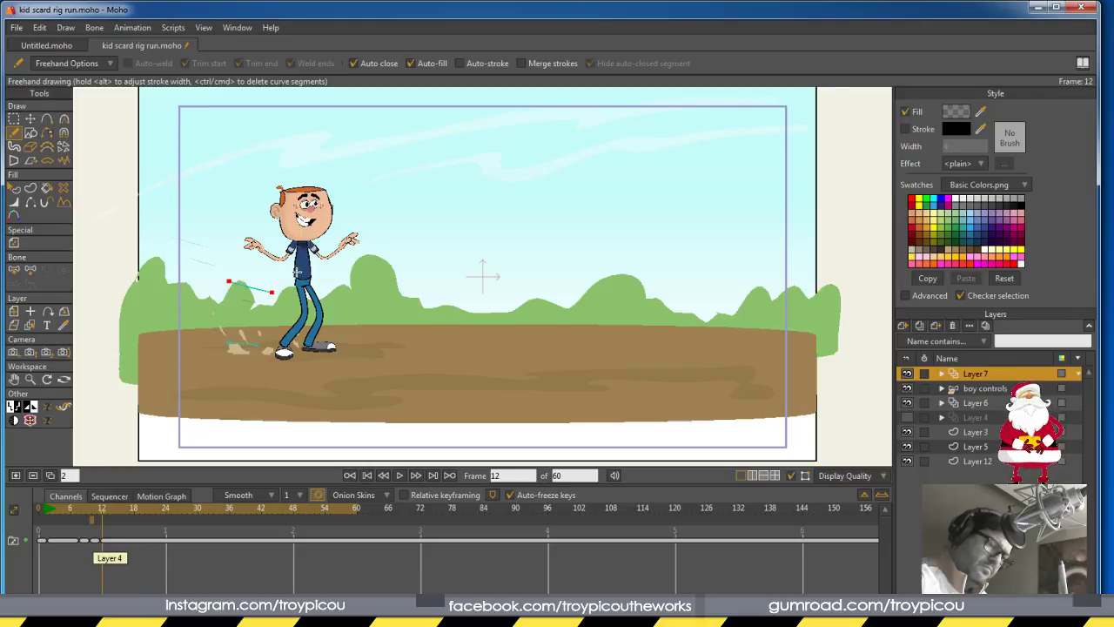
# Add drawing frames at frames 28 and 30, and draw short motion lines beneath the boy's back arm at frame 30
pyautogui.moveTo(105, 512)
pyautogui.mouseDown()
pyautogui.moveTo(47, 511)
pyautogui.moveTo(207, 515)
pyautogui.moveTo(163, 511)
pyautogui.moveTo(205, 514)
pyautogui.moveTo(169, 512)
pyautogui.moveTo(204, 514)
pyautogui.moveTo(177, 513)
pyautogui.moveTo(187, 512)
pyautogui.mouseUp()
pyautogui.click(19, 477)
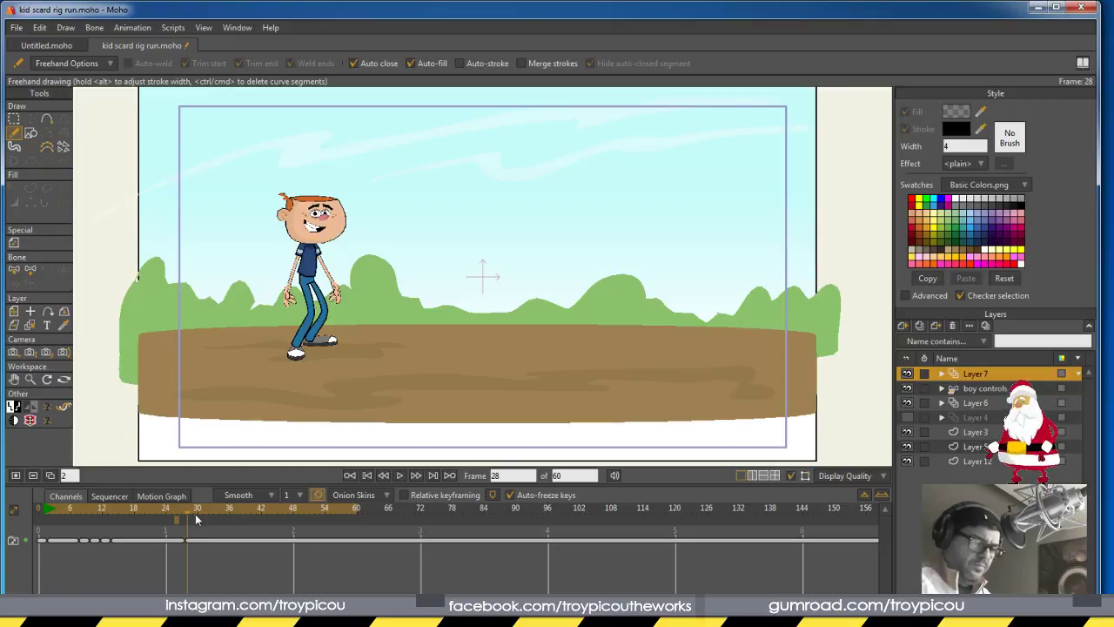
pyautogui.click(15, 476)
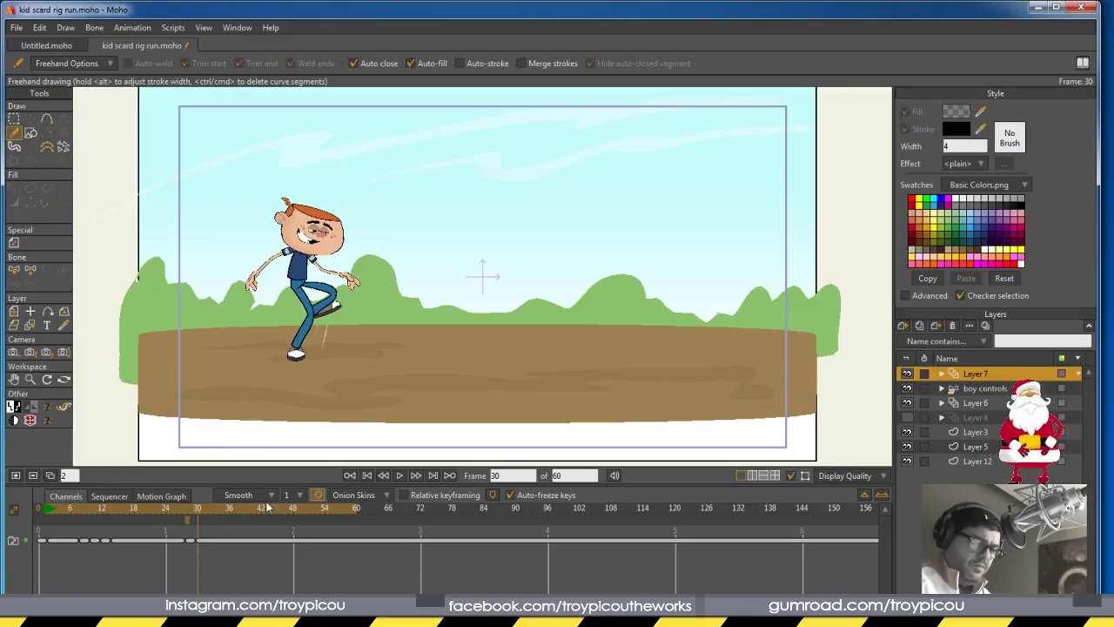
pyautogui.moveTo(256, 287); pyautogui.dragTo(270, 301)
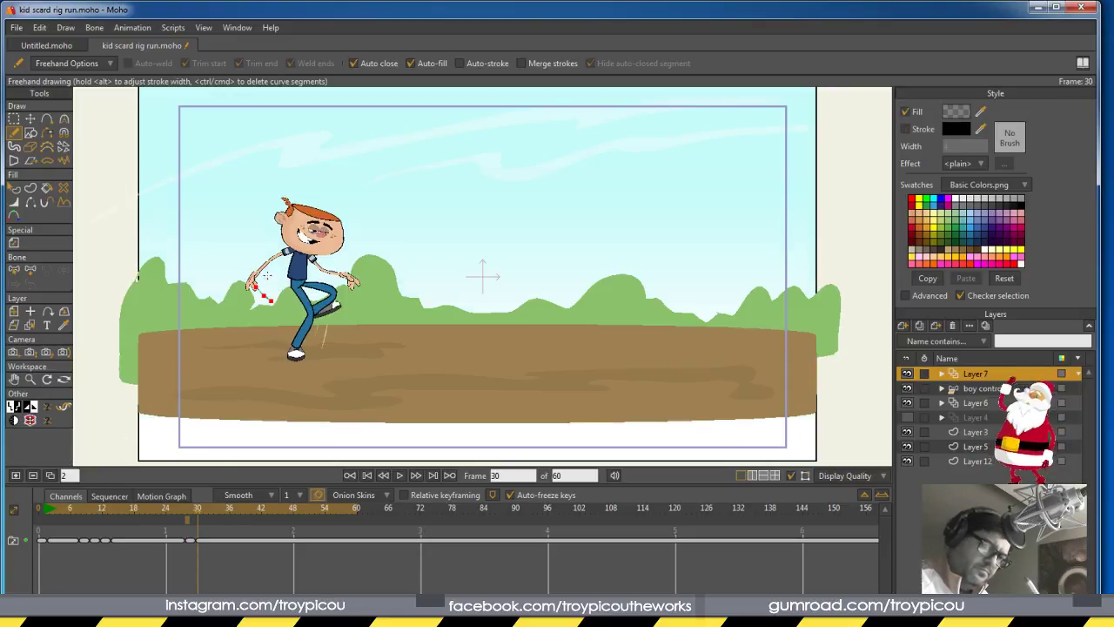
# End the arm motion lines with a blank drawing at frame 32, and return to frame 30 to check the back arm
pyautogui.click(17, 477)
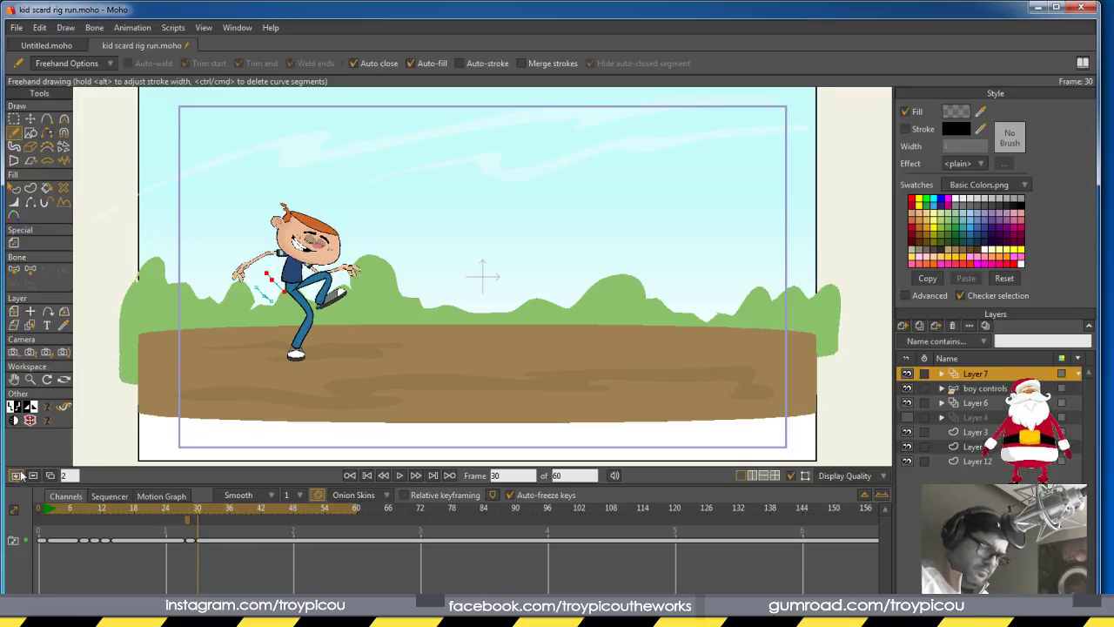
pyautogui.click(203, 510)
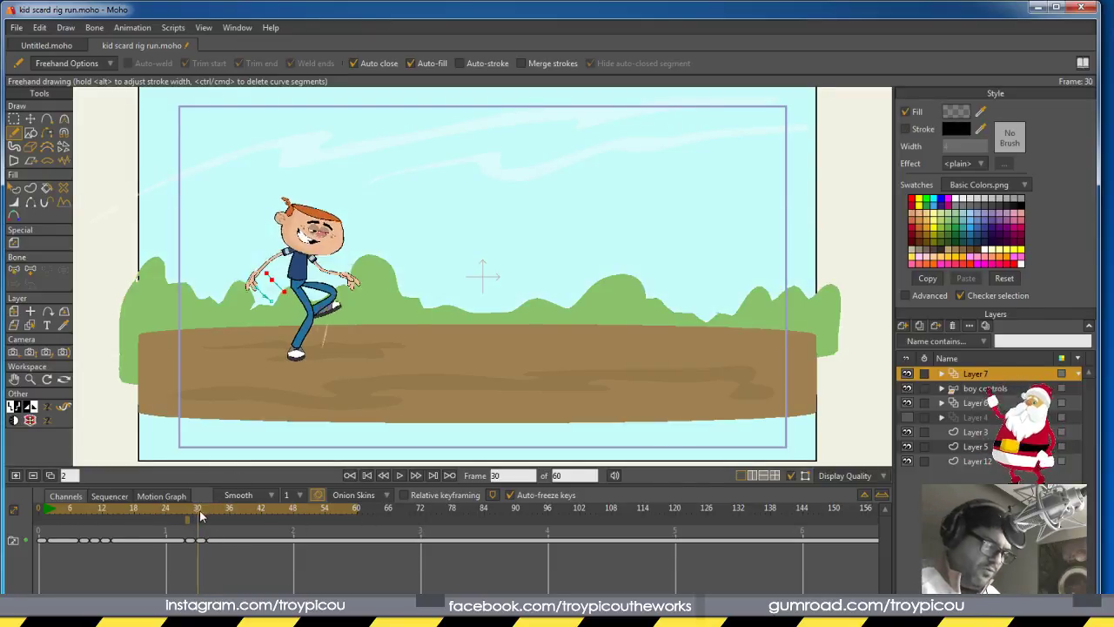
pyautogui.click(197, 511)
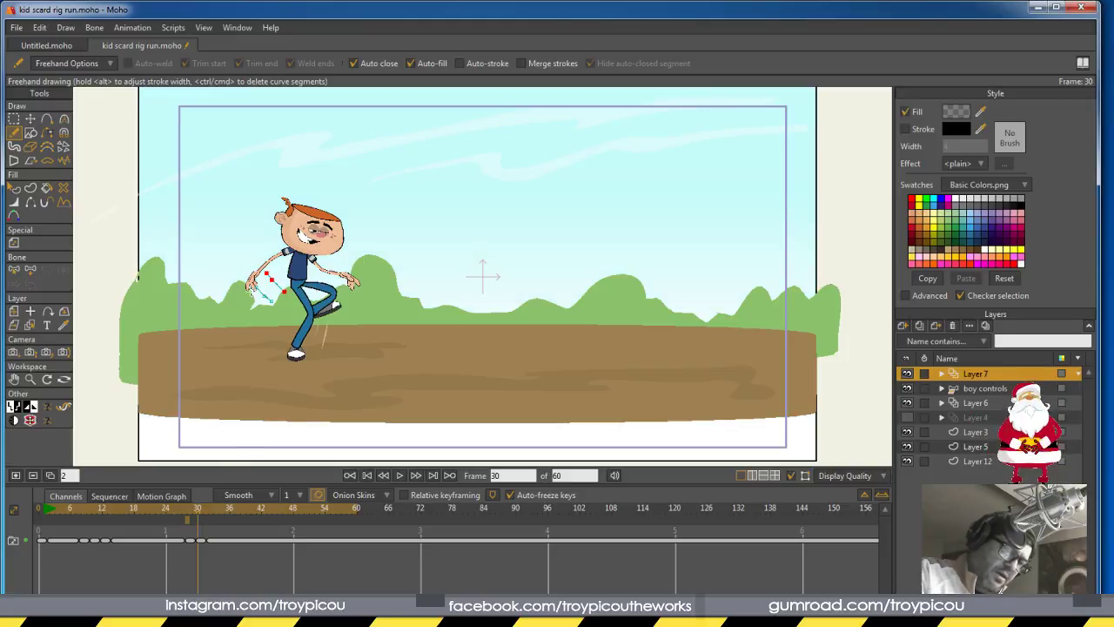
pyautogui.moveTo(251, 291); pyautogui.dragTo(255, 288)
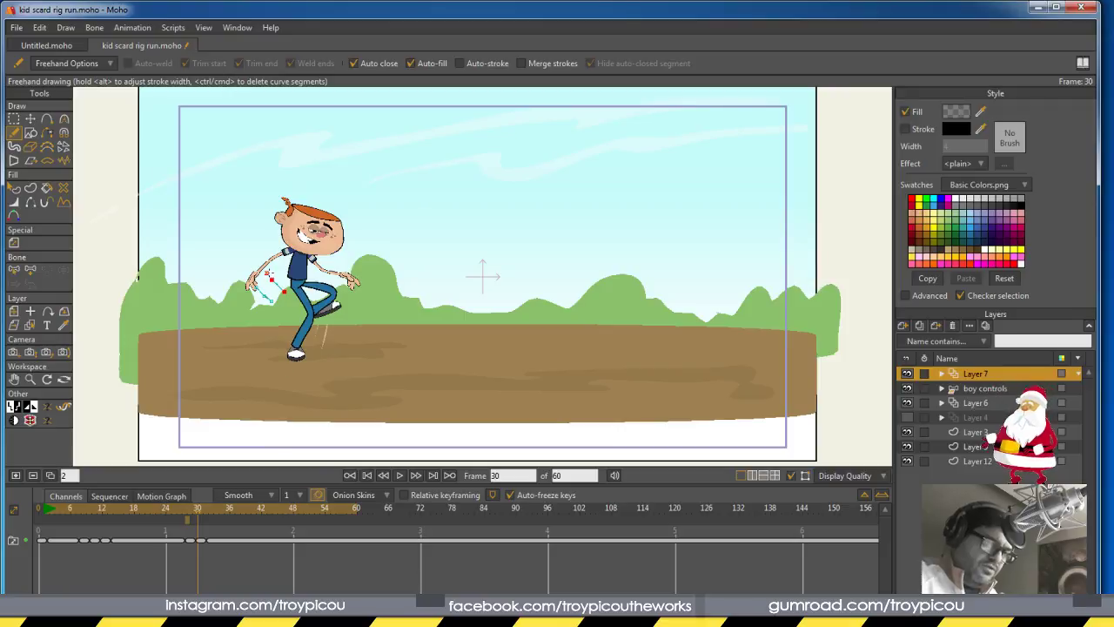
pyautogui.moveTo(261, 276); pyautogui.dragTo(253, 298)
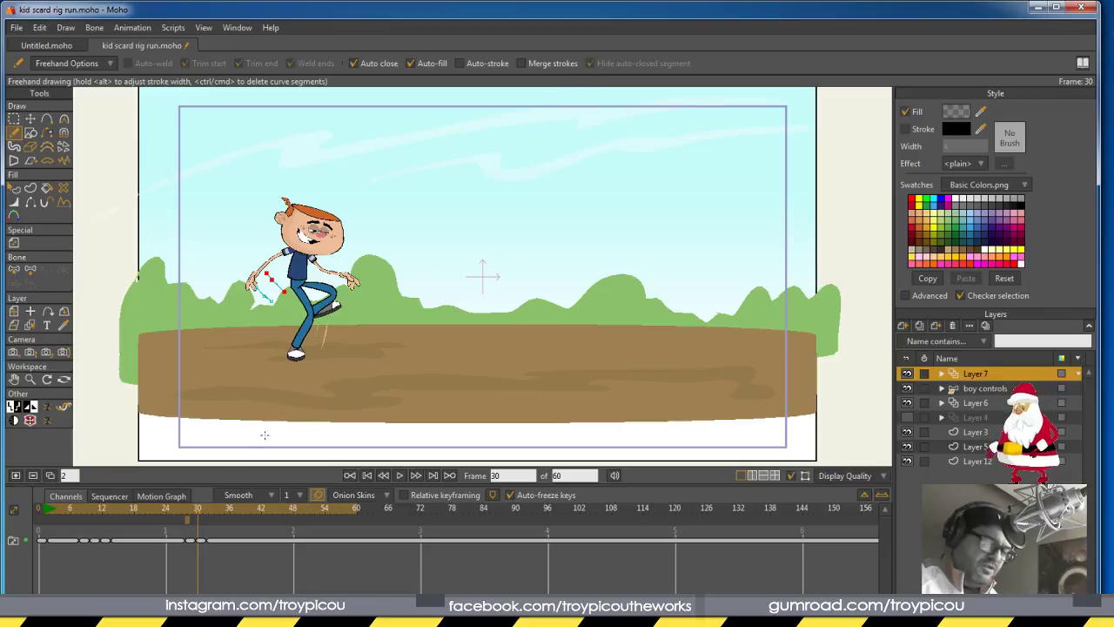
# Add a drawing frame at frame 38 and draw three long speed lines behind the sprinting boy's head, arm and hips
pyautogui.moveTo(208, 511); pyautogui.dragTo(240, 510)
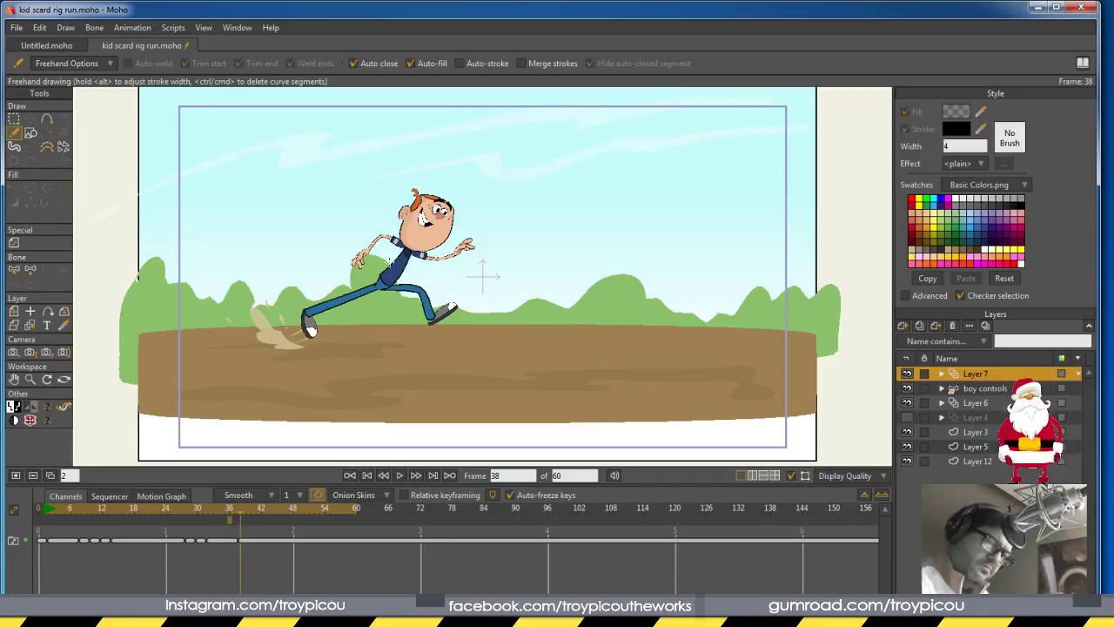
pyautogui.moveTo(286, 275); pyautogui.dragTo(362, 281)
pyautogui.moveTo(278, 228)
pyautogui.mouseDown()
pyautogui.moveTo(328, 239)
pyautogui.moveTo(382, 221)
pyautogui.mouseUp()
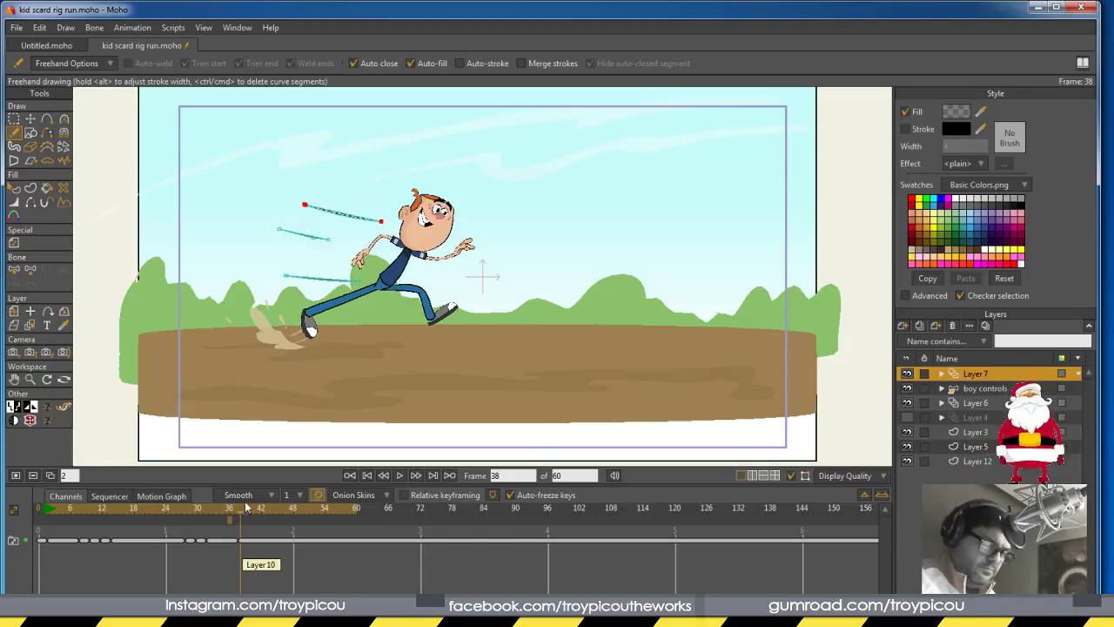
# Add a drawing frame at frame 39, shift its key to frame 40, and advance to frame 40
pyautogui.moveTo(241, 512)
pyautogui.mouseDown()
pyautogui.moveTo(190, 514)
pyautogui.moveTo(259, 522)
pyautogui.moveTo(213, 521)
pyautogui.moveTo(244, 521)
pyautogui.mouseUp()
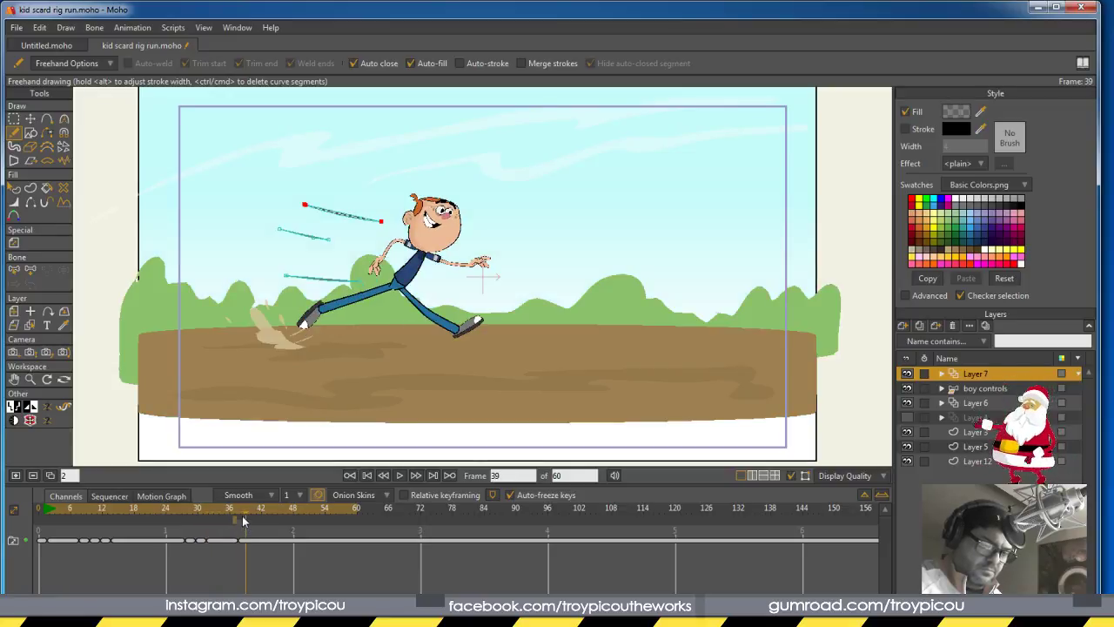
pyautogui.click(15, 475)
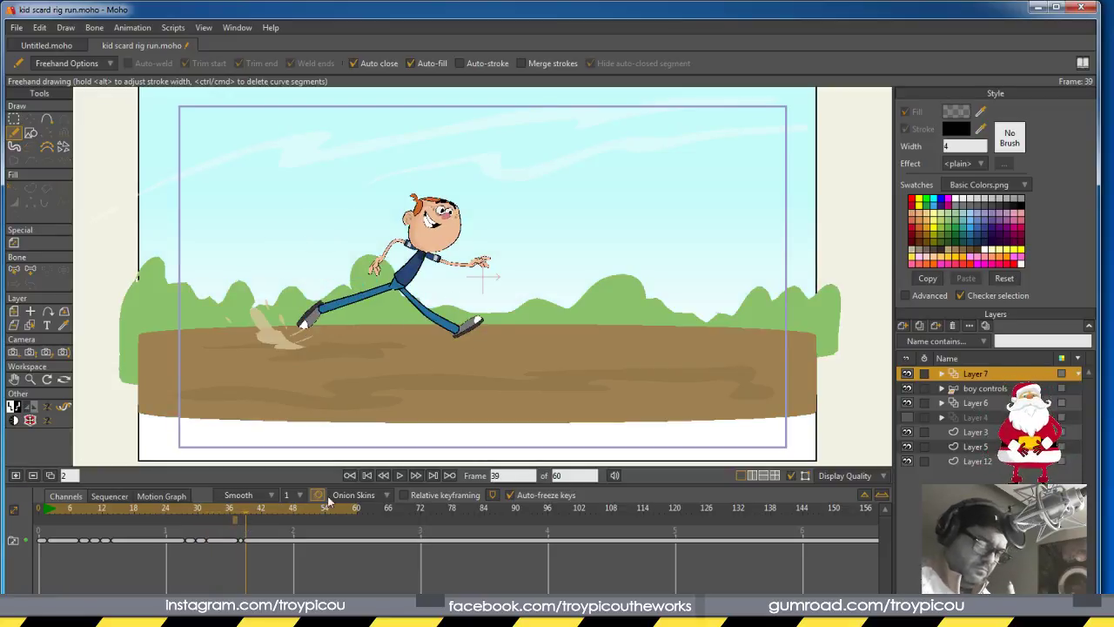
pyautogui.click(255, 538)
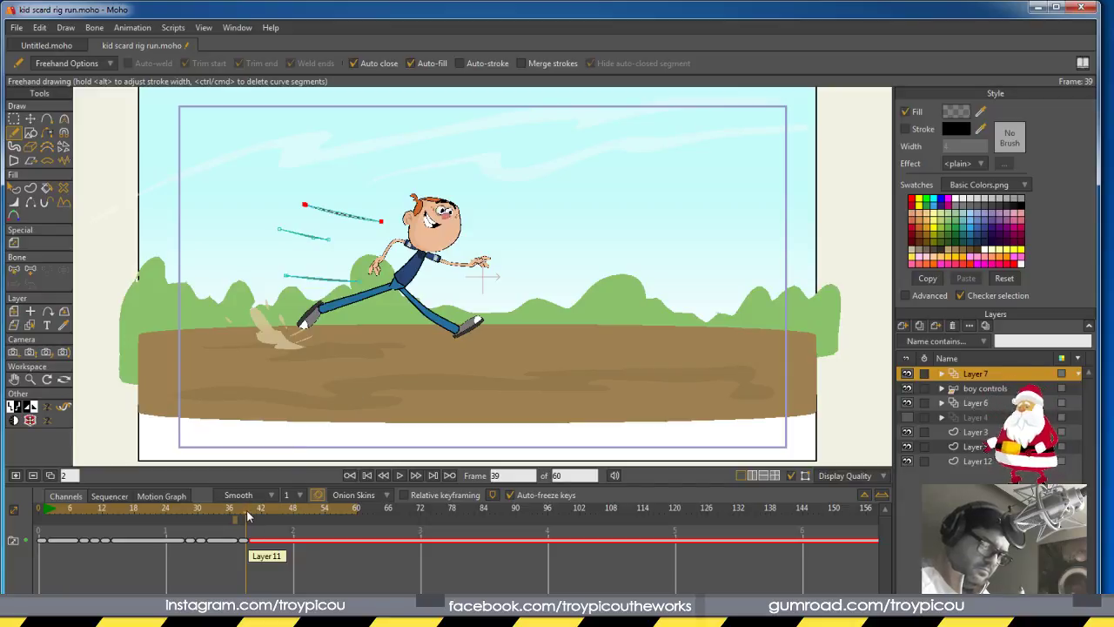
pyautogui.moveTo(247, 515)
pyautogui.mouseDown()
pyautogui.moveTo(235, 512)
pyautogui.moveTo(252, 517)
pyautogui.mouseUp()
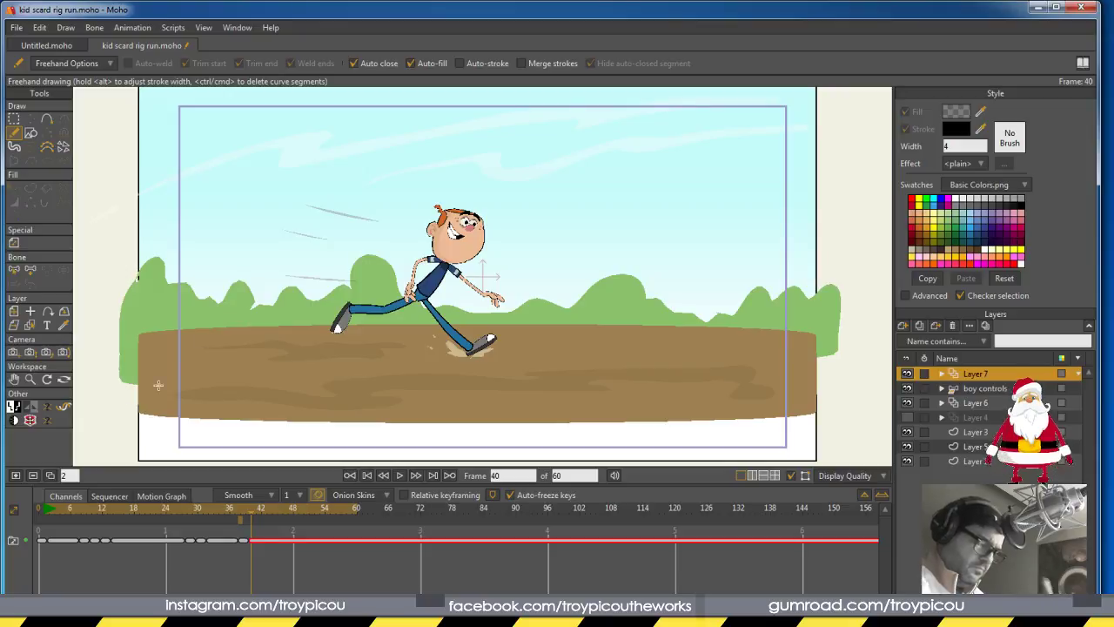
# Add a drawing frame at frame 42, and draw speed lines behind the boy's head and back arm at frame 40
pyautogui.click(16, 476)
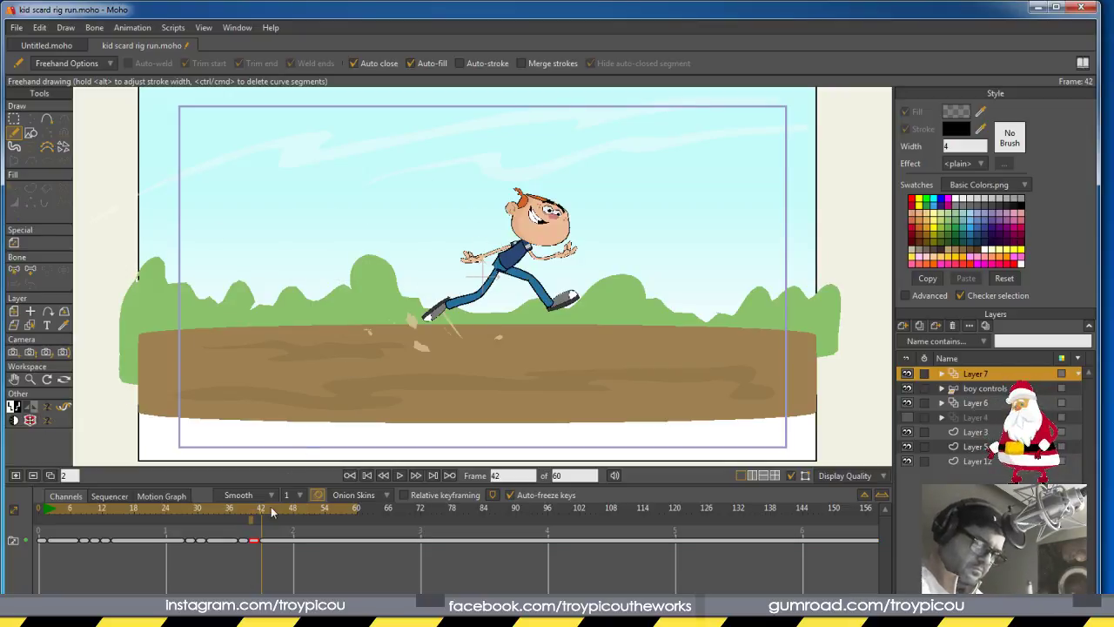
pyautogui.moveTo(272, 513); pyautogui.dragTo(254, 516)
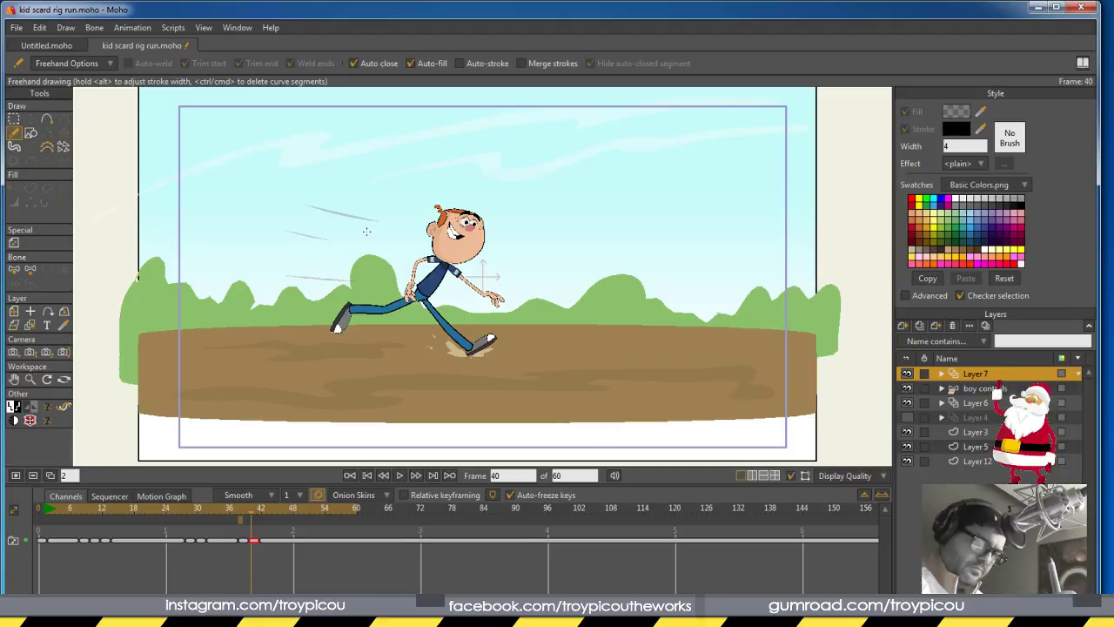
pyautogui.moveTo(368, 232); pyautogui.dragTo(425, 244)
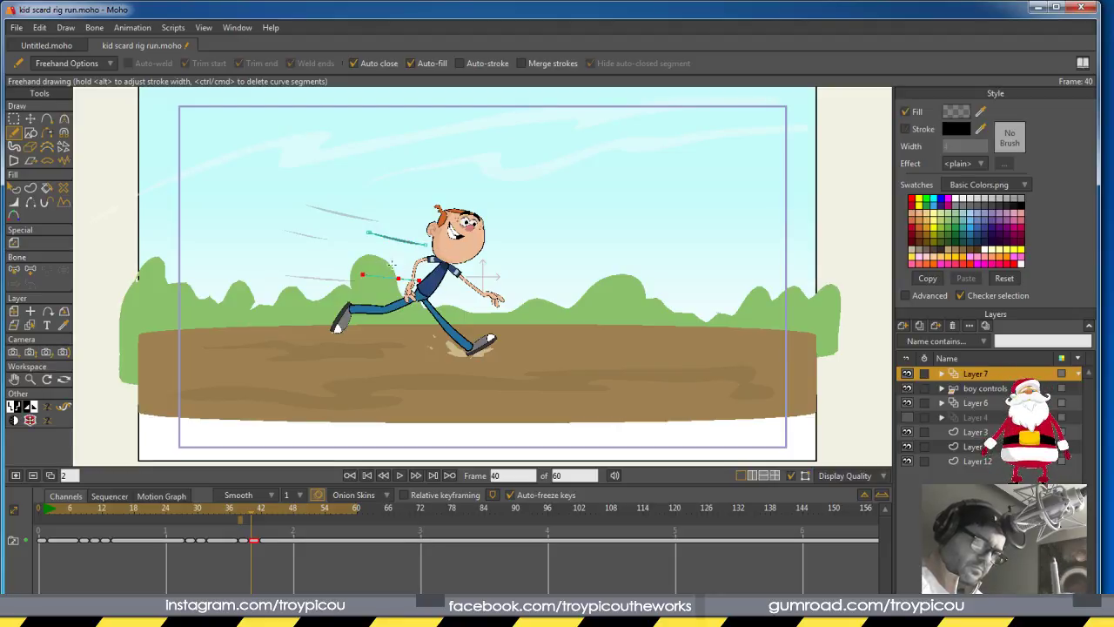
# Insert another drawing frame after frame 40, and draw speed lines behind the boy's head and around his back arm at frame 42
pyautogui.click(18, 476)
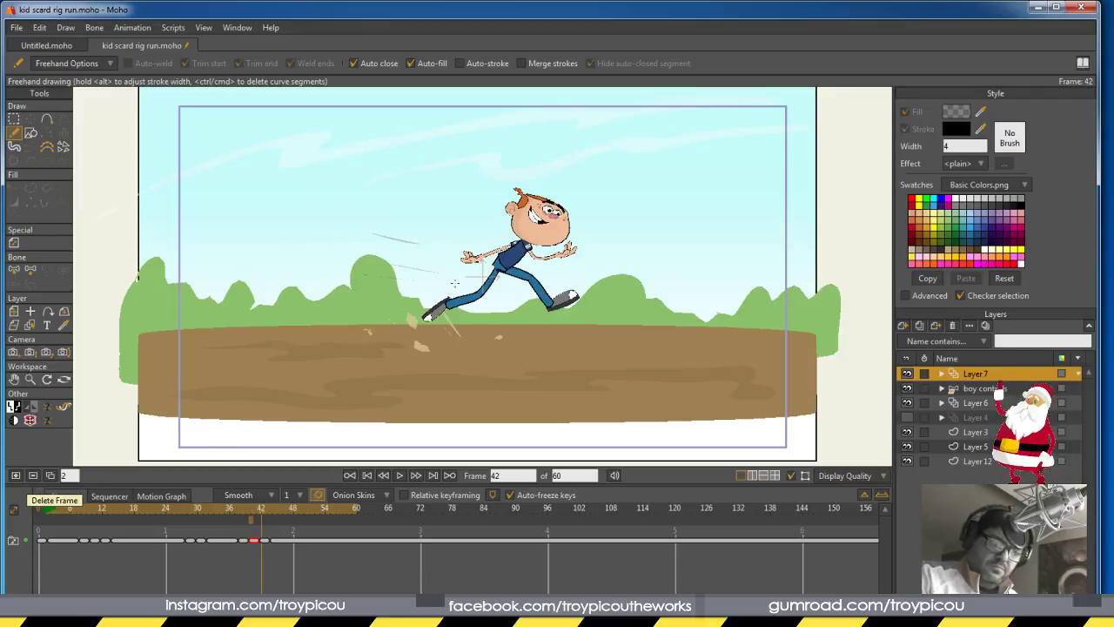
pyautogui.moveTo(448, 280); pyautogui.dragTo(469, 277)
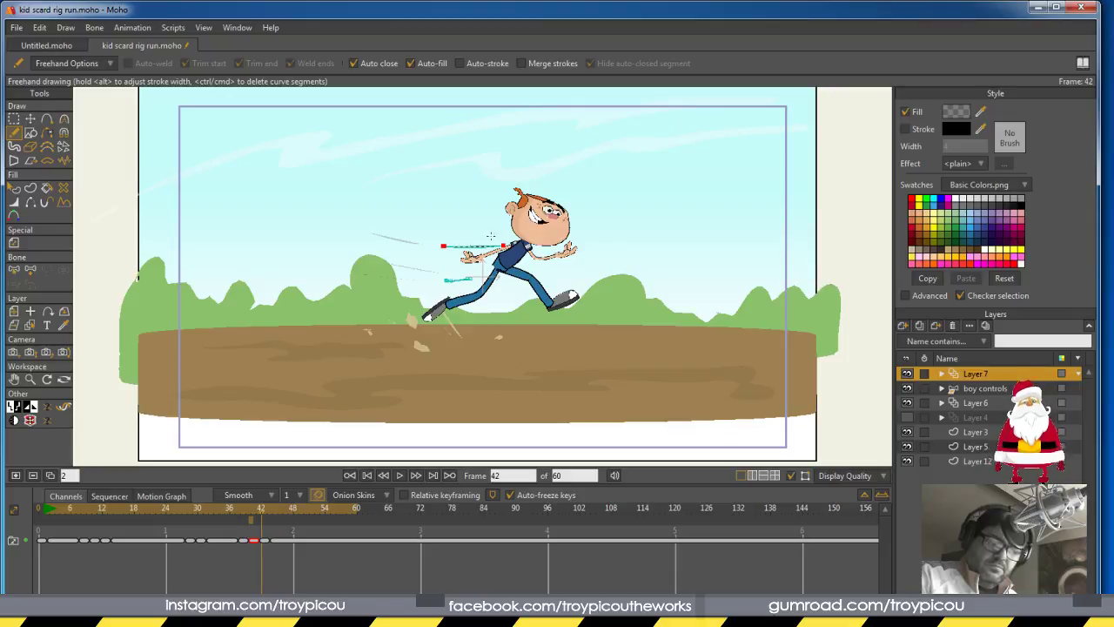
pyautogui.moveTo(487, 236); pyautogui.dragTo(505, 236)
# Add a drawing frame at frame 43 and draw short speed lines above and below the boy's back arm
pyautogui.moveTo(265, 520)
pyautogui.mouseDown()
pyautogui.moveTo(287, 521)
pyautogui.moveTo(176, 519)
pyautogui.moveTo(268, 523)
pyautogui.mouseUp()
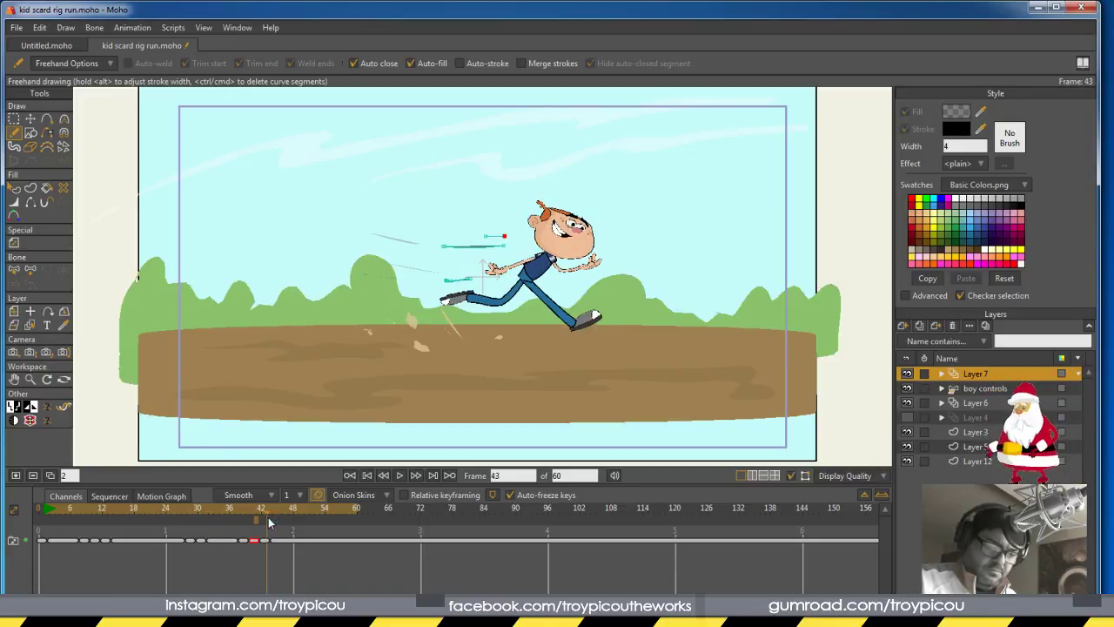
pyautogui.click(16, 477)
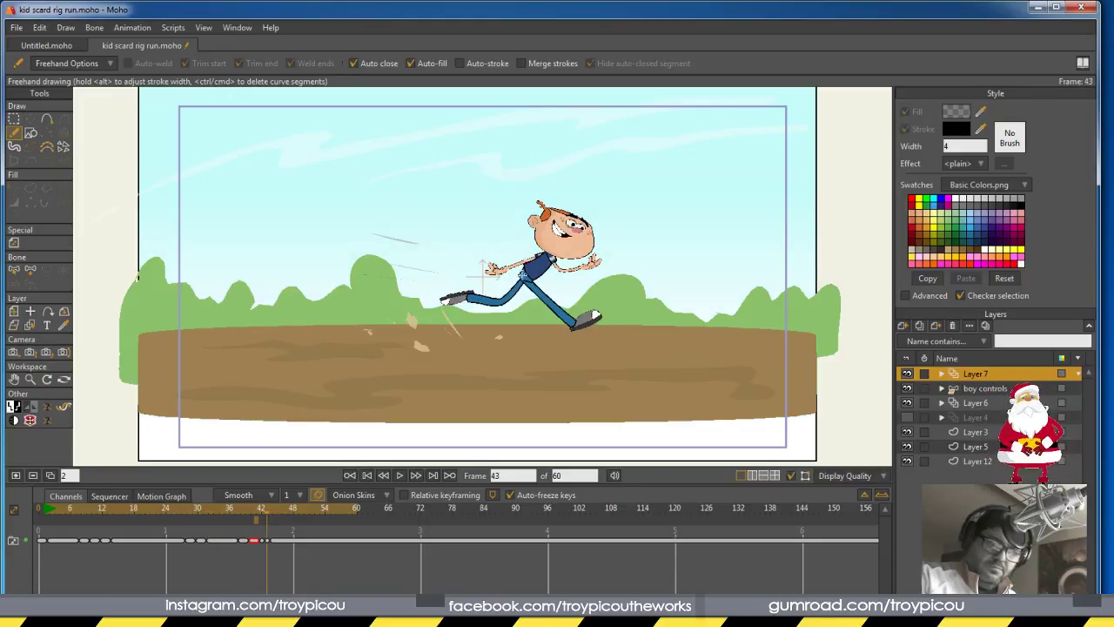
pyautogui.moveTo(509, 283)
pyautogui.mouseDown()
pyautogui.moveTo(536, 274)
pyautogui.moveTo(514, 283)
pyautogui.moveTo(491, 257)
pyautogui.mouseUp()
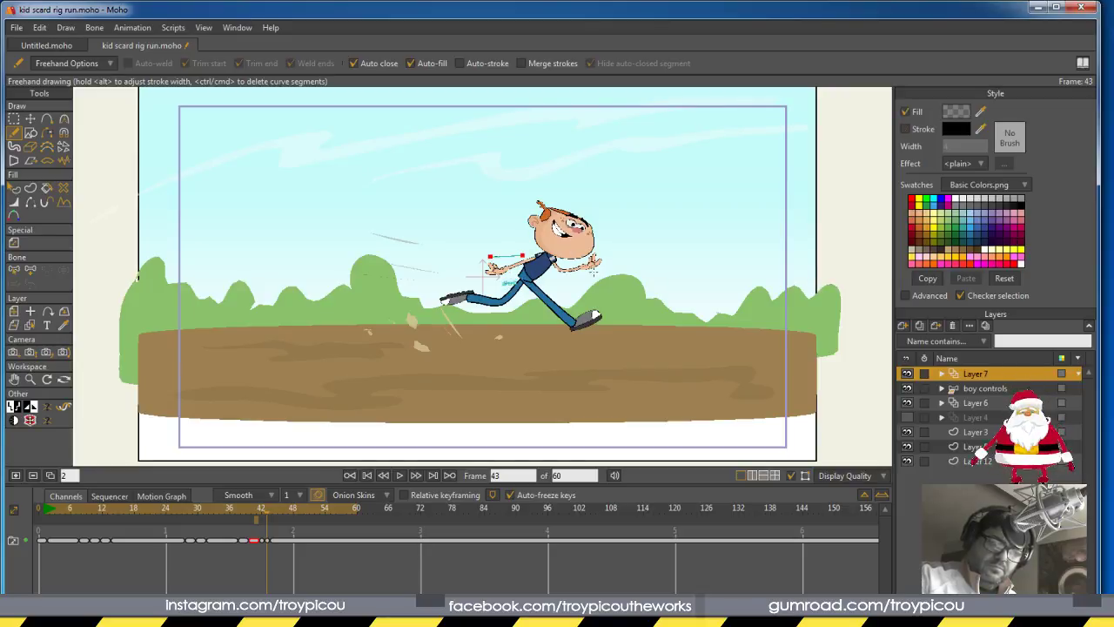
# Shift the last drawing keys on the timeline so that the final blank drawing starts at frame 46
pyautogui.click(273, 541)
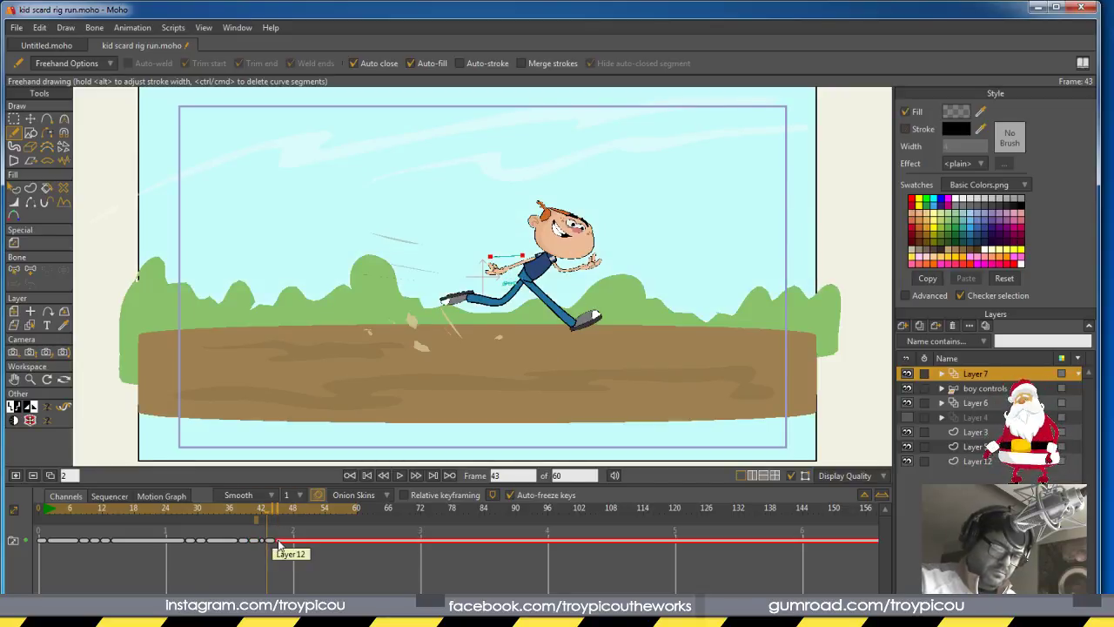
pyautogui.click(269, 541)
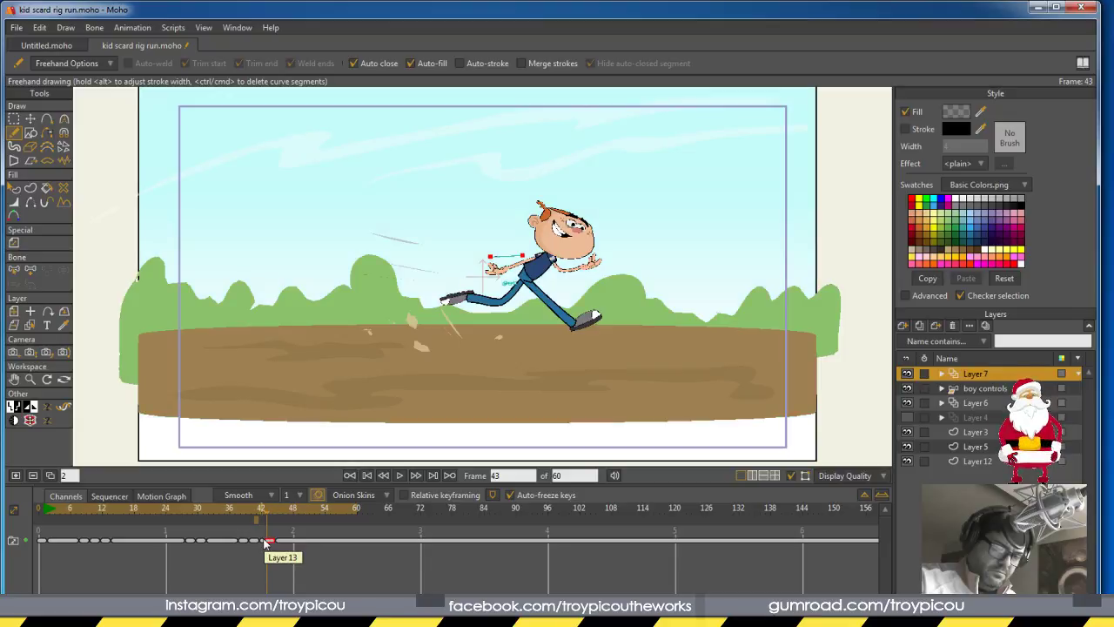
pyautogui.click(282, 540)
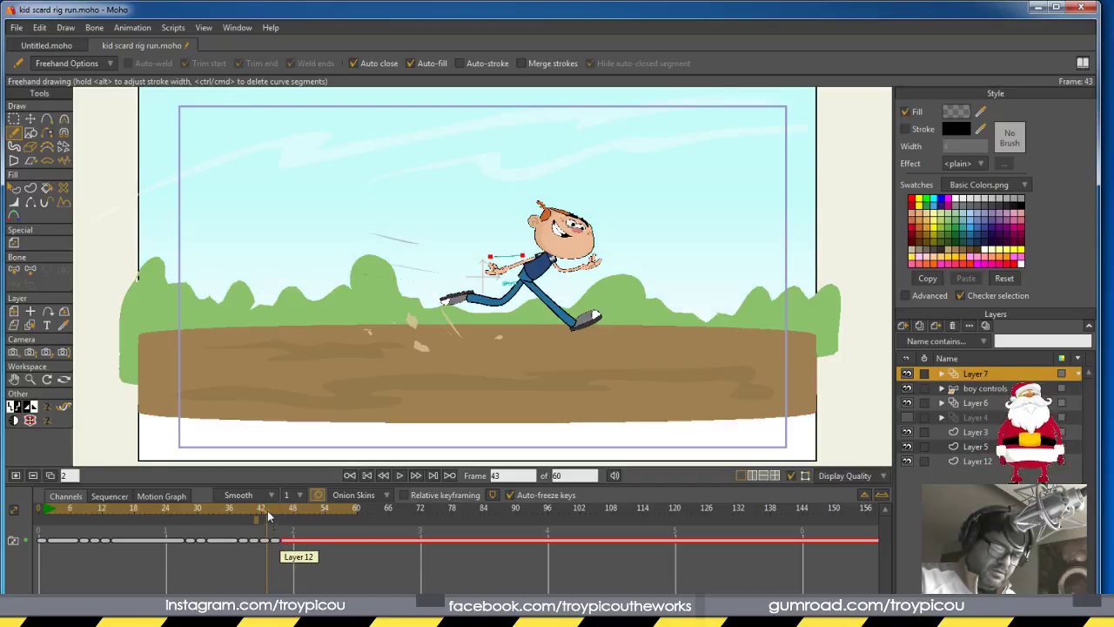
# Draw speed lines behind the boy's head, back arm and hips at frame 46
pyautogui.moveTo(267, 510)
pyautogui.mouseDown()
pyautogui.moveTo(280, 511)
pyautogui.moveTo(222, 510)
pyautogui.moveTo(284, 512)
pyautogui.mouseUp()
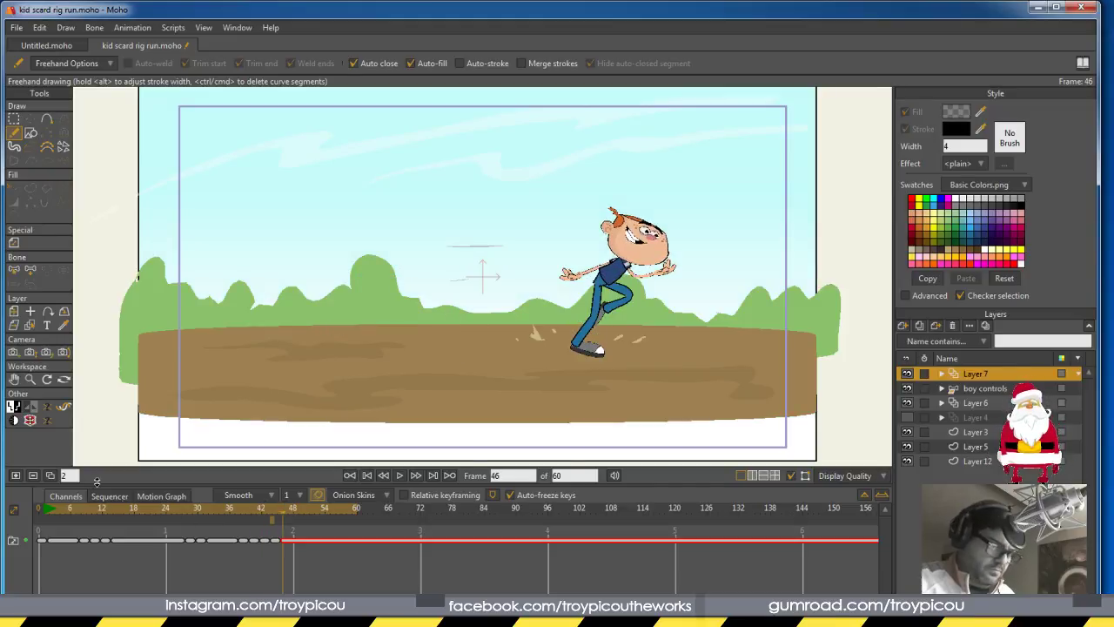
pyautogui.moveTo(546, 250); pyautogui.dragTo(599, 250)
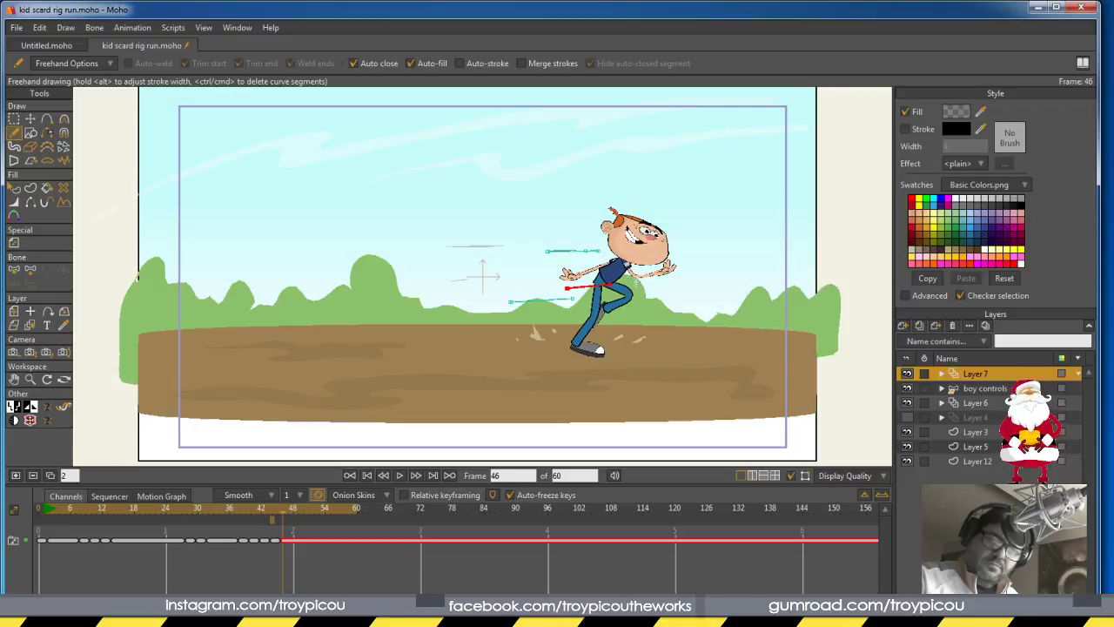
pyautogui.moveTo(566, 287); pyautogui.dragTo(642, 280)
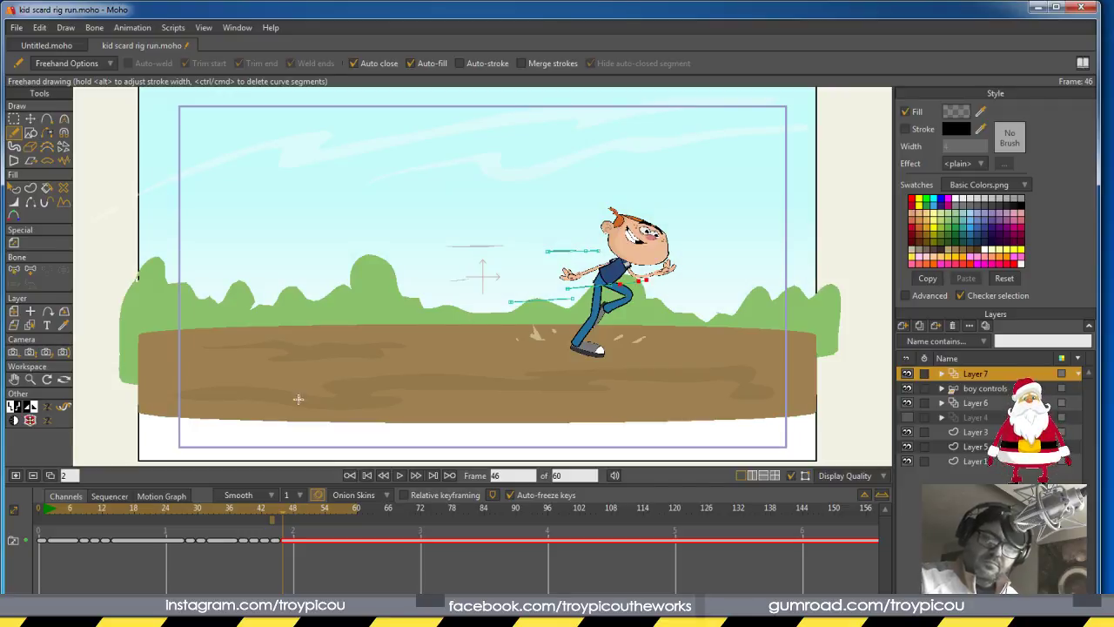
# Add drawing frames at frames 48 and 50, and draw speed lines trailing the running boy on each
pyautogui.moveTo(292, 523)
pyautogui.mouseDown()
pyautogui.moveTo(186, 522)
pyautogui.moveTo(324, 519)
pyautogui.moveTo(218, 522)
pyautogui.moveTo(295, 523)
pyautogui.moveTo(284, 517)
pyautogui.mouseUp()
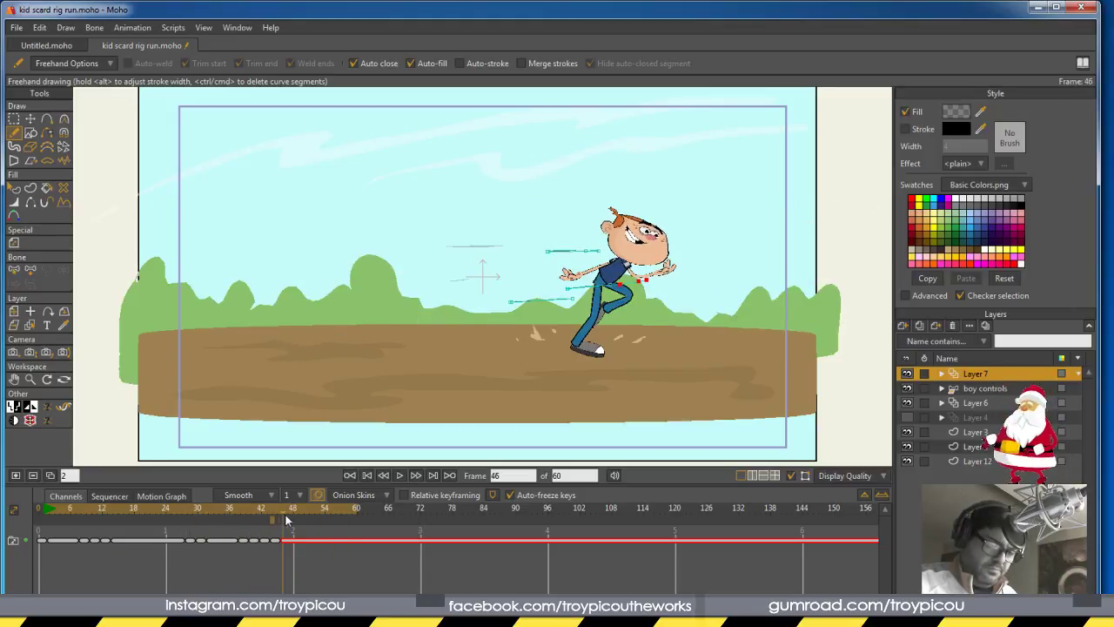
pyautogui.click(17, 476)
pyautogui.moveTo(604, 280)
pyautogui.mouseDown()
pyautogui.moveTo(631, 279)
pyautogui.moveTo(550, 288)
pyautogui.mouseUp()
pyautogui.click(18, 476)
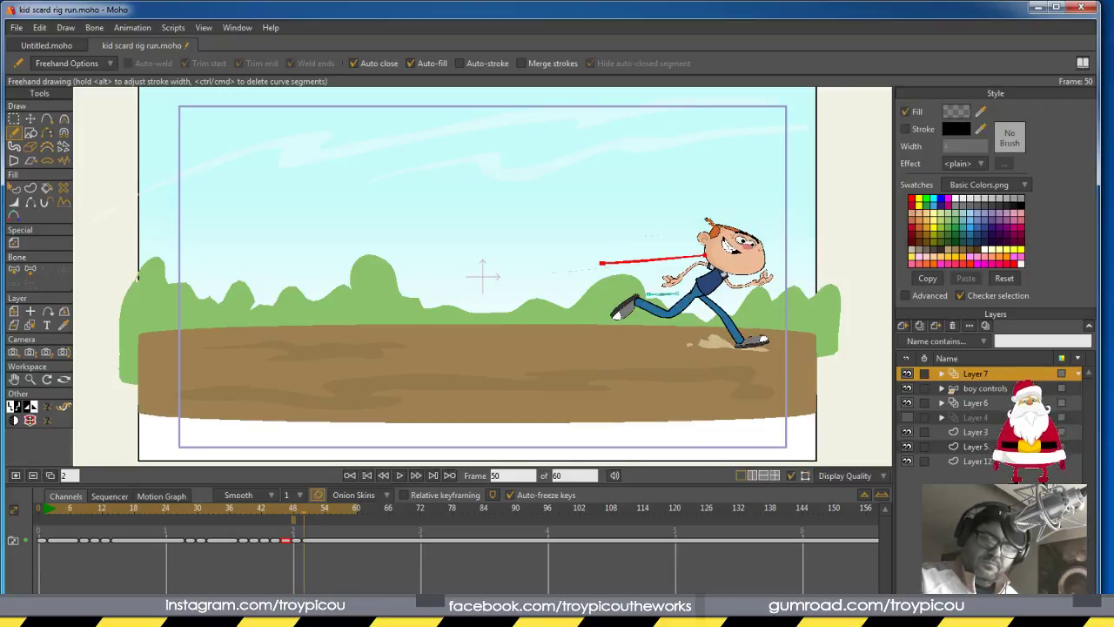
pyautogui.moveTo(693, 240); pyautogui.dragTo(669, 239)
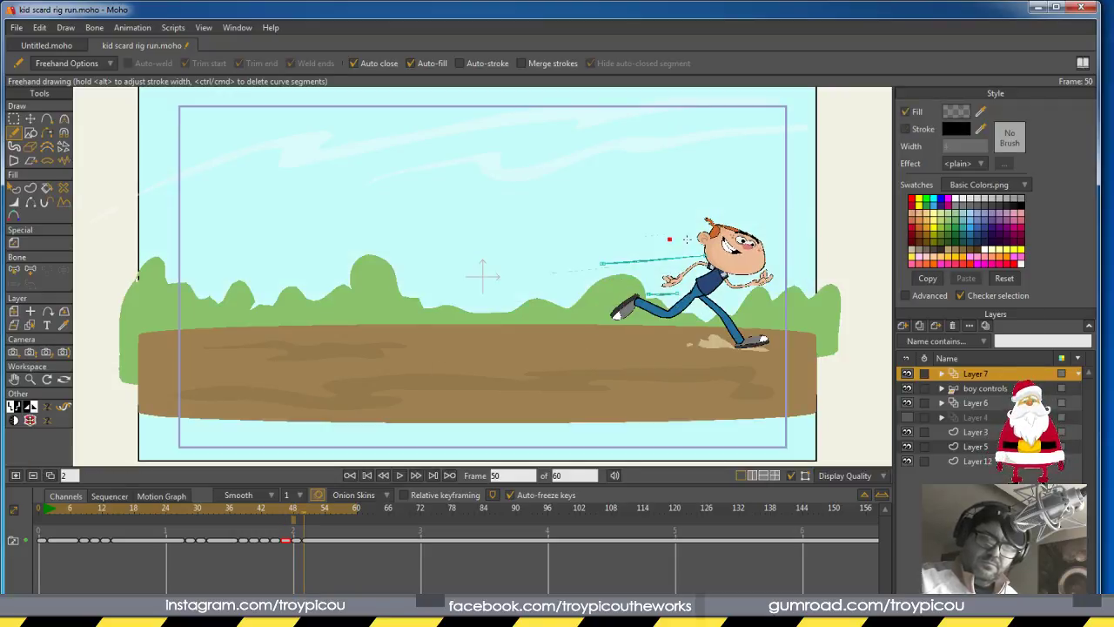
# Add a drawing frame at frame 52 and draw three speed lines behind the boy's head, back arm and rear foot
pyautogui.click(18, 476)
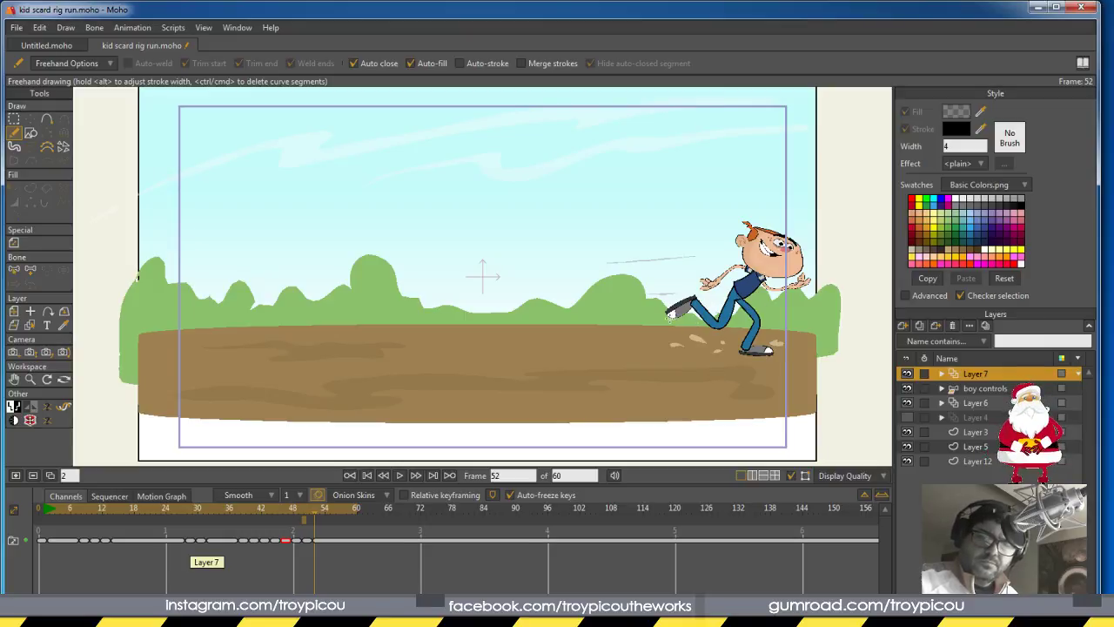
pyautogui.moveTo(668, 319); pyautogui.dragTo(590, 323)
pyautogui.moveTo(729, 285); pyautogui.dragTo(679, 289)
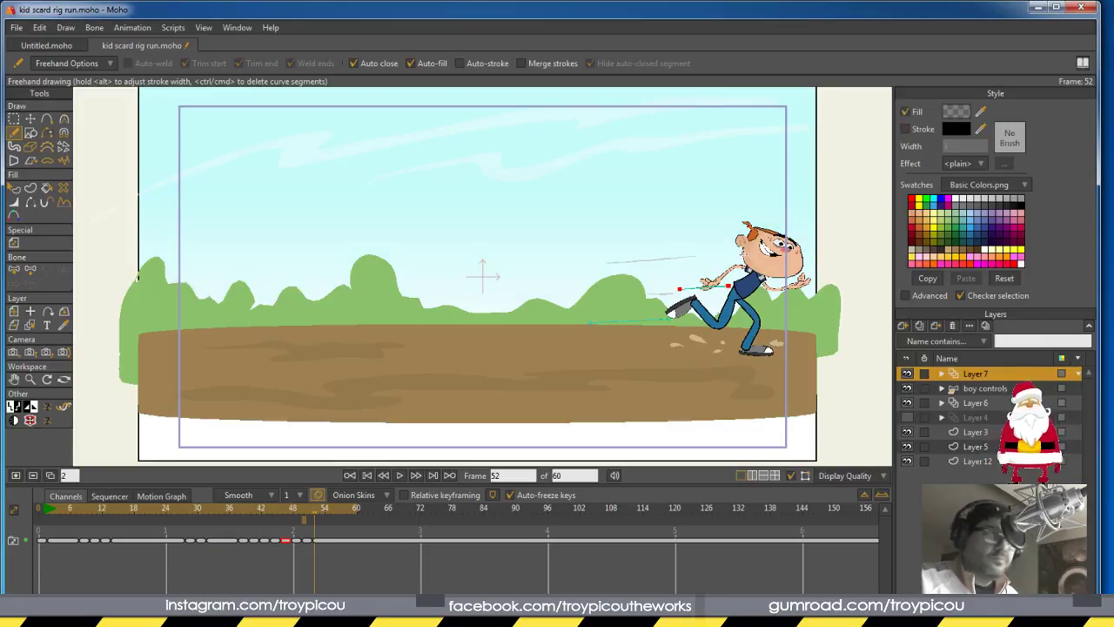
pyautogui.moveTo(742, 255); pyautogui.dragTo(627, 261)
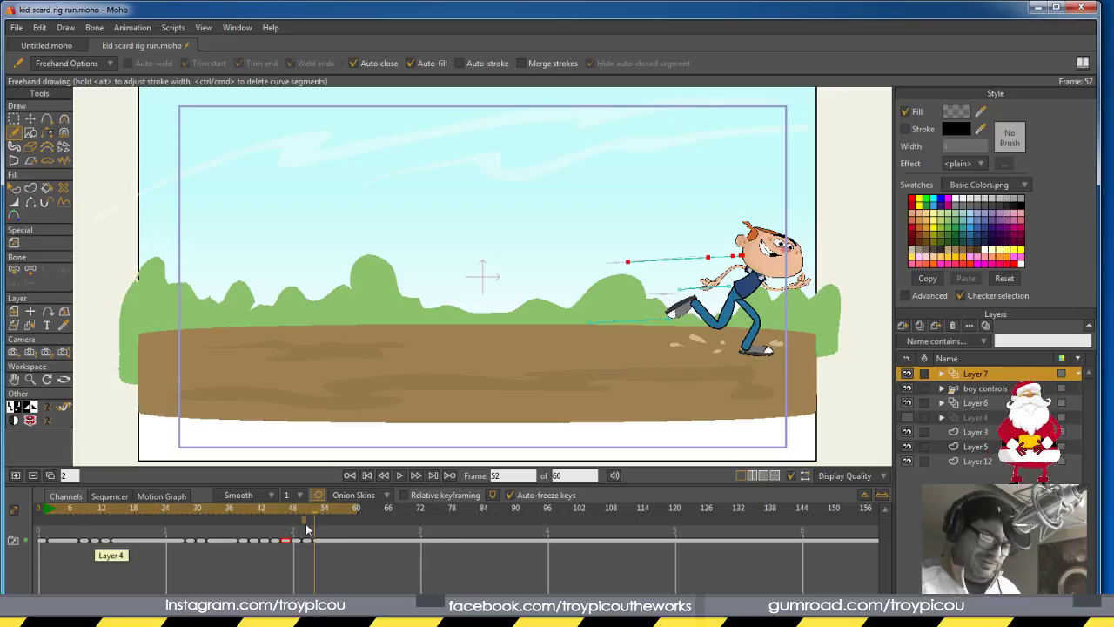
# Add drawing frames at frames 54 and 56 with speed lines trailing the exiting boy, and play back the animation
pyautogui.click(17, 477)
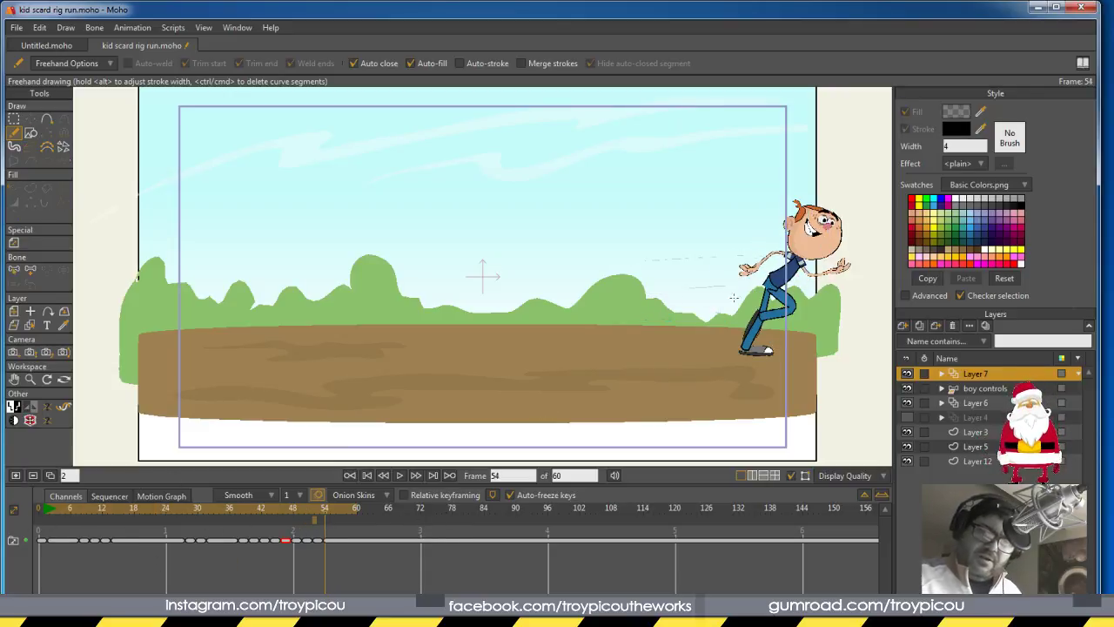
pyautogui.moveTo(749, 295)
pyautogui.mouseDown()
pyautogui.moveTo(700, 300)
pyautogui.moveTo(699, 274)
pyautogui.mouseUp()
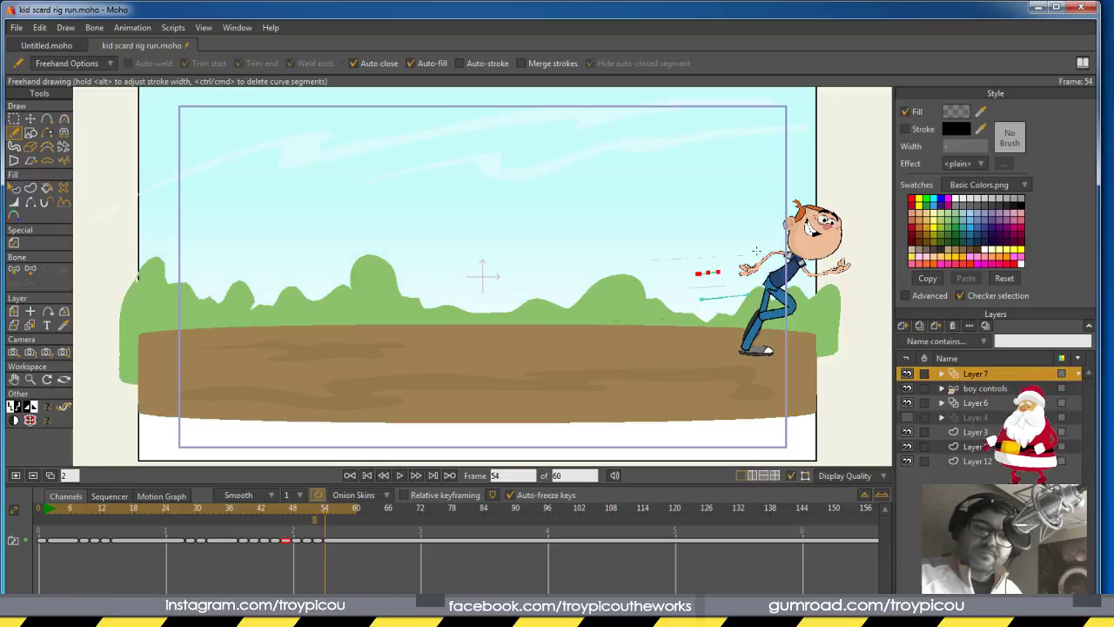
pyautogui.click(17, 477)
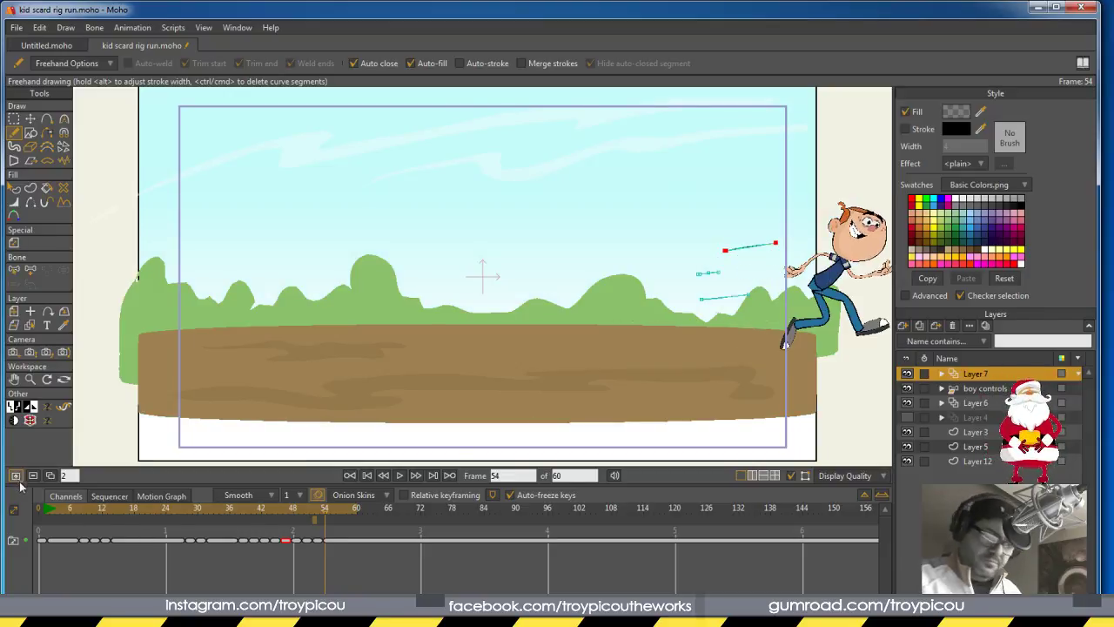
pyautogui.moveTo(753, 302); pyautogui.dragTo(801, 297)
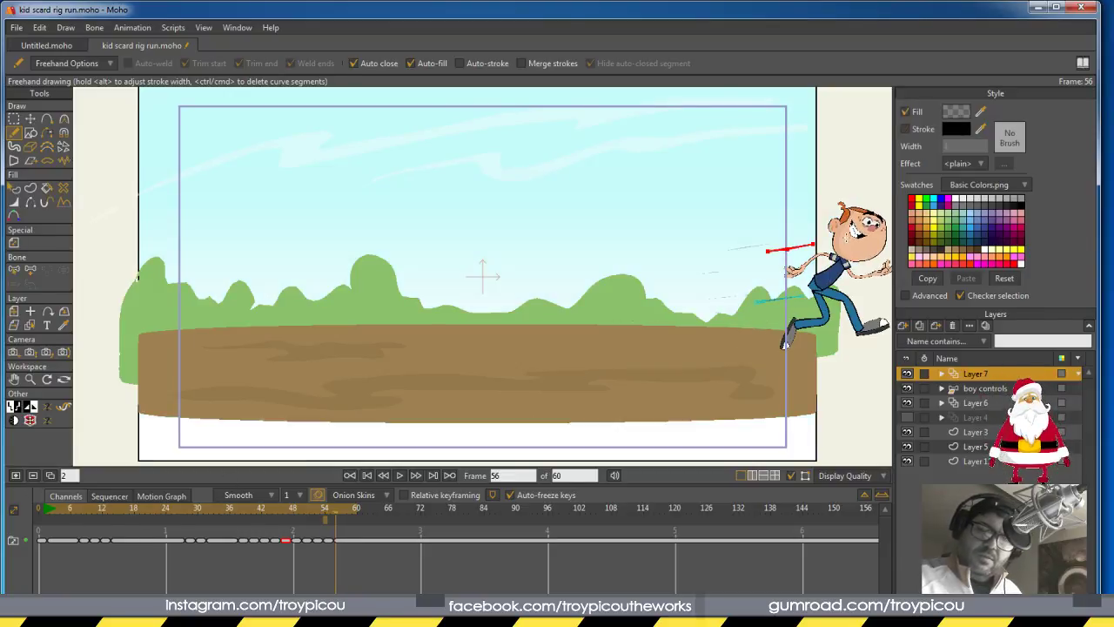
pyautogui.click(401, 475)
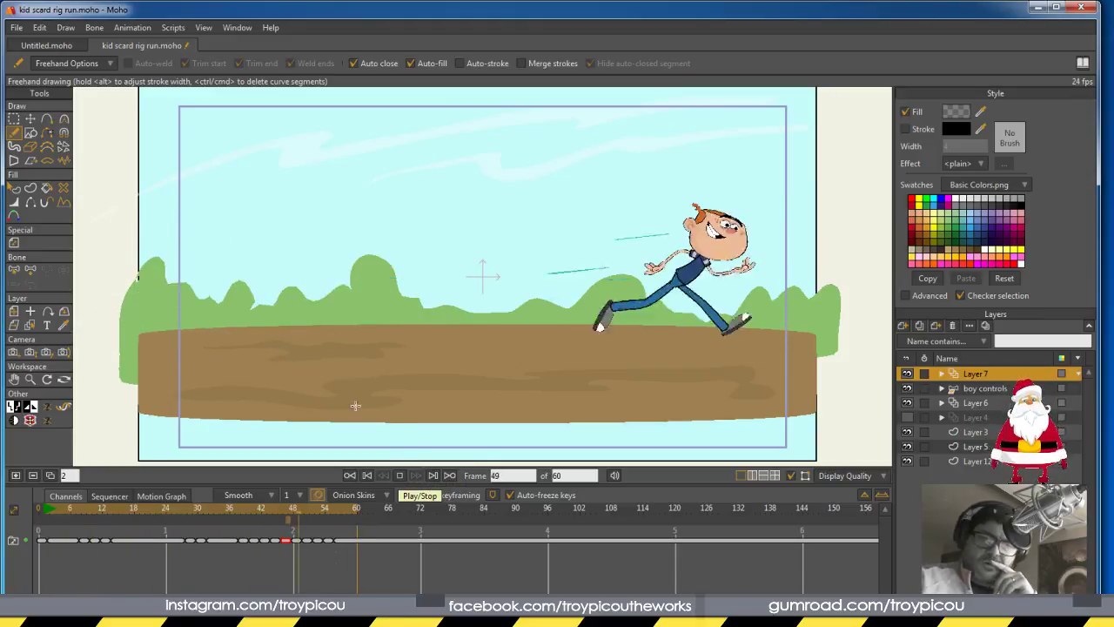
pyautogui.click(400, 476)
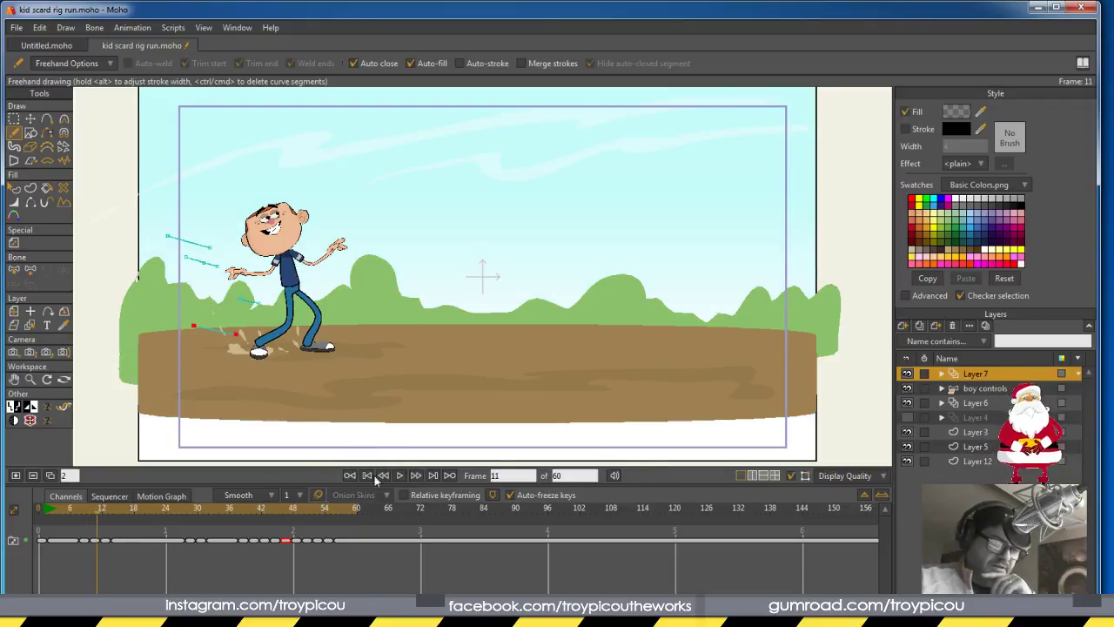
pyautogui.doubleClick(985, 373)
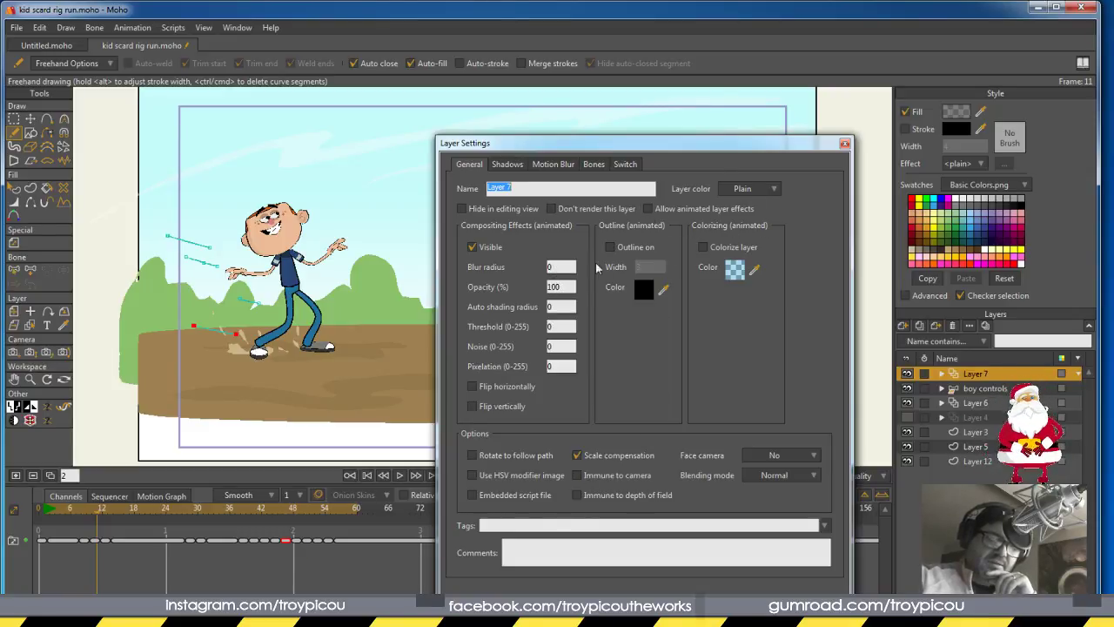
pyautogui.click(660, 209)
pyautogui.click(561, 286)
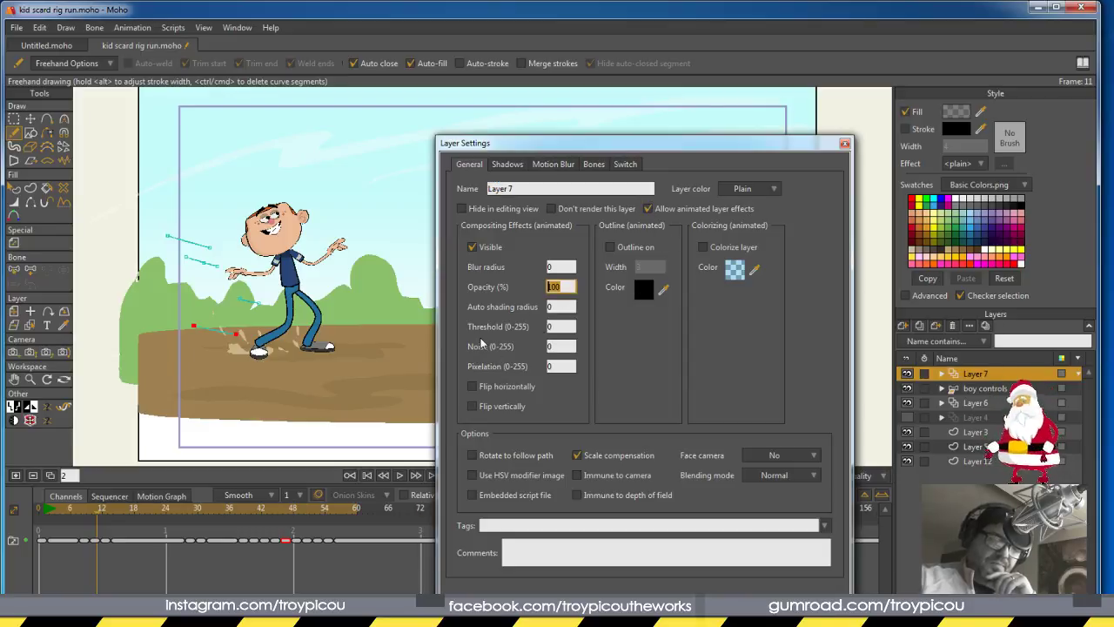
pyautogui.click(791, 593)
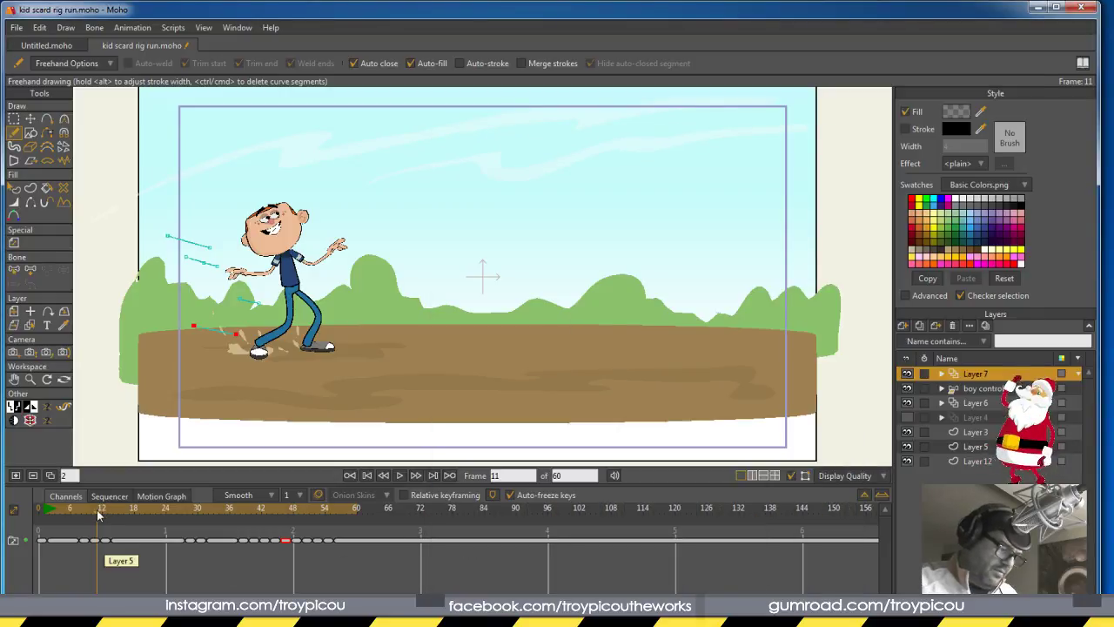
# Set the opacity of the speed-line layer, Layer 7, to 50% at frame 0, and play back the animation
pyautogui.moveTo(98, 515); pyautogui.dragTo(40, 514)
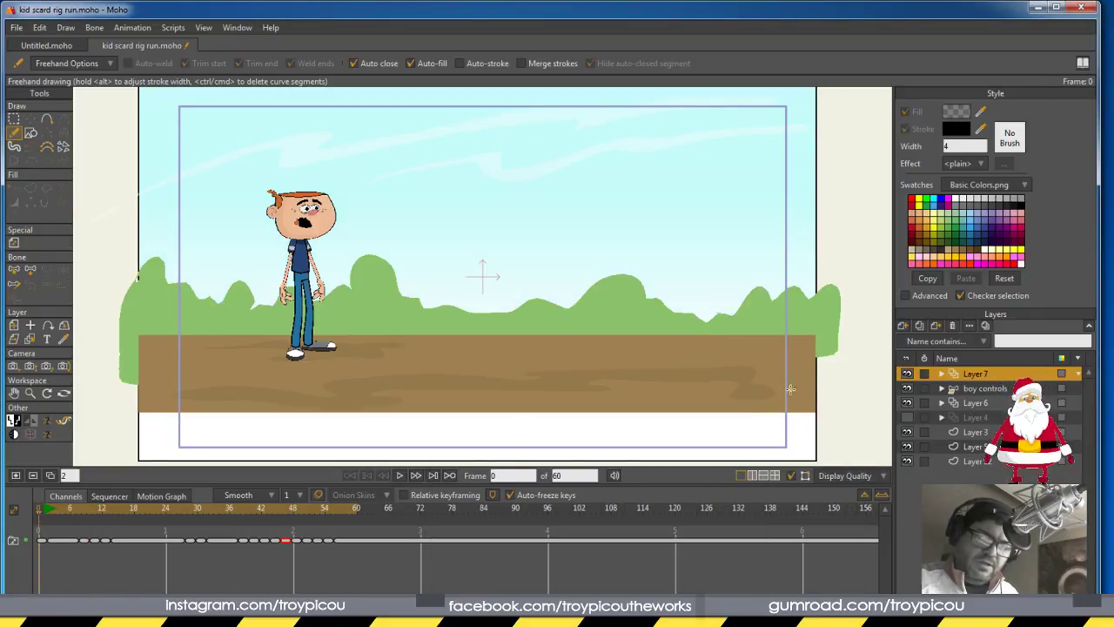
pyautogui.doubleClick(959, 377)
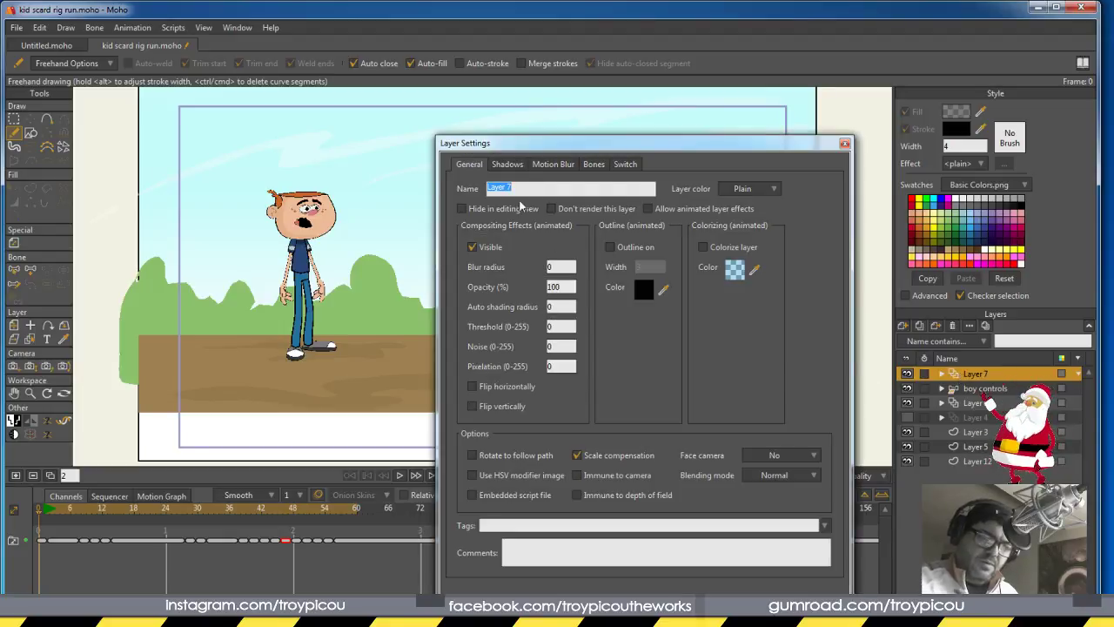
pyautogui.click(554, 286)
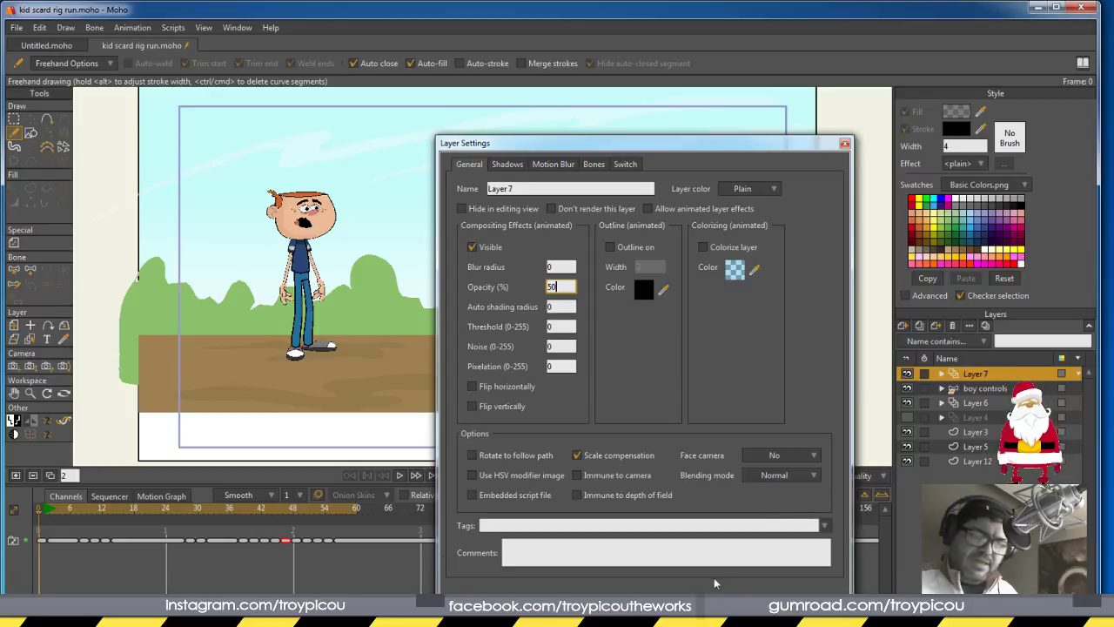
pyautogui.press('Return')
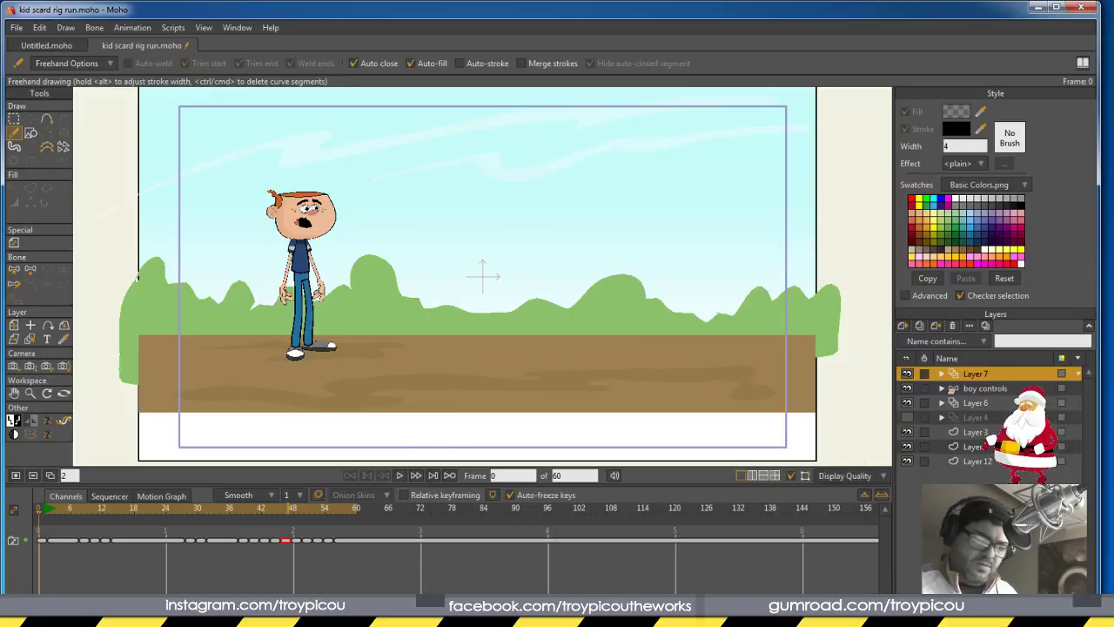
pyautogui.click(400, 475)
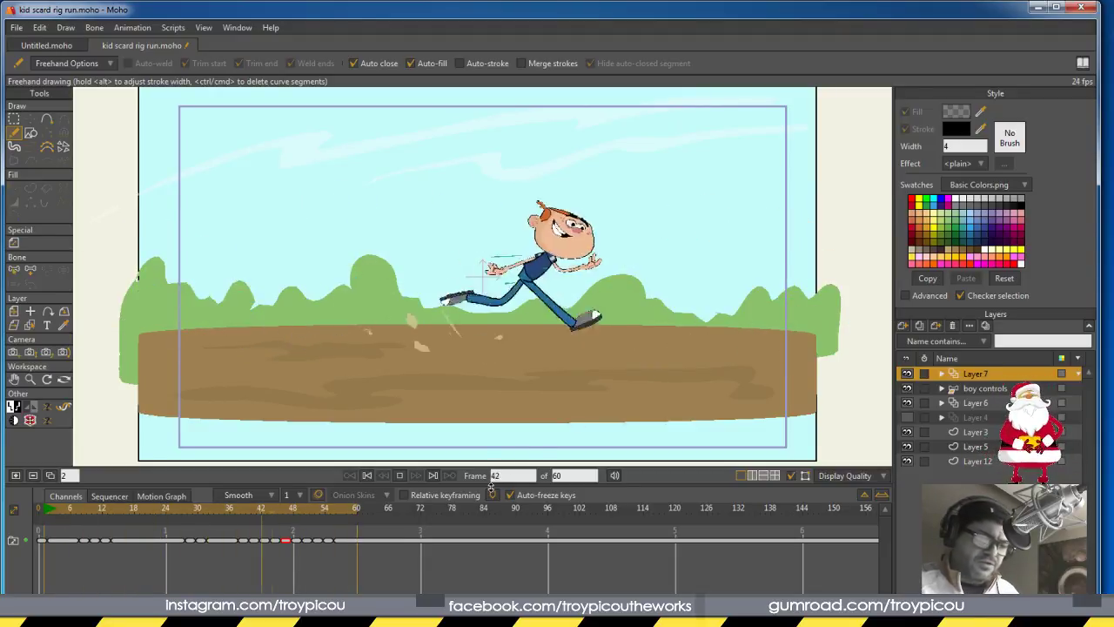
pyautogui.press('space')
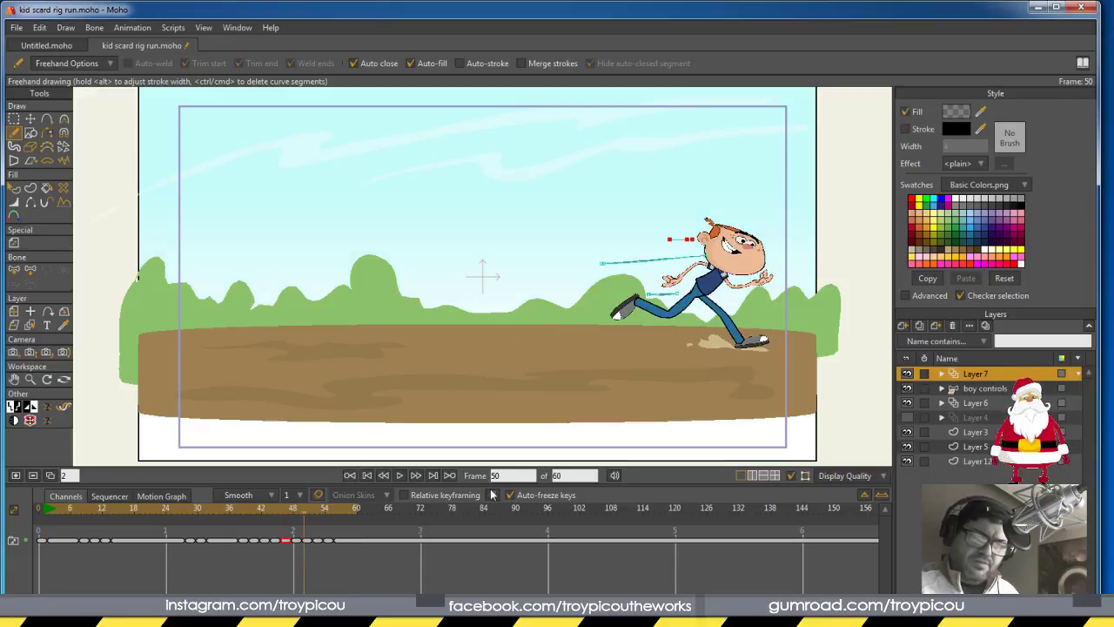
# Render a preview of frame 50 to examine how the speed lines look
pyautogui.click(16, 28)
pyautogui.click(57, 298)
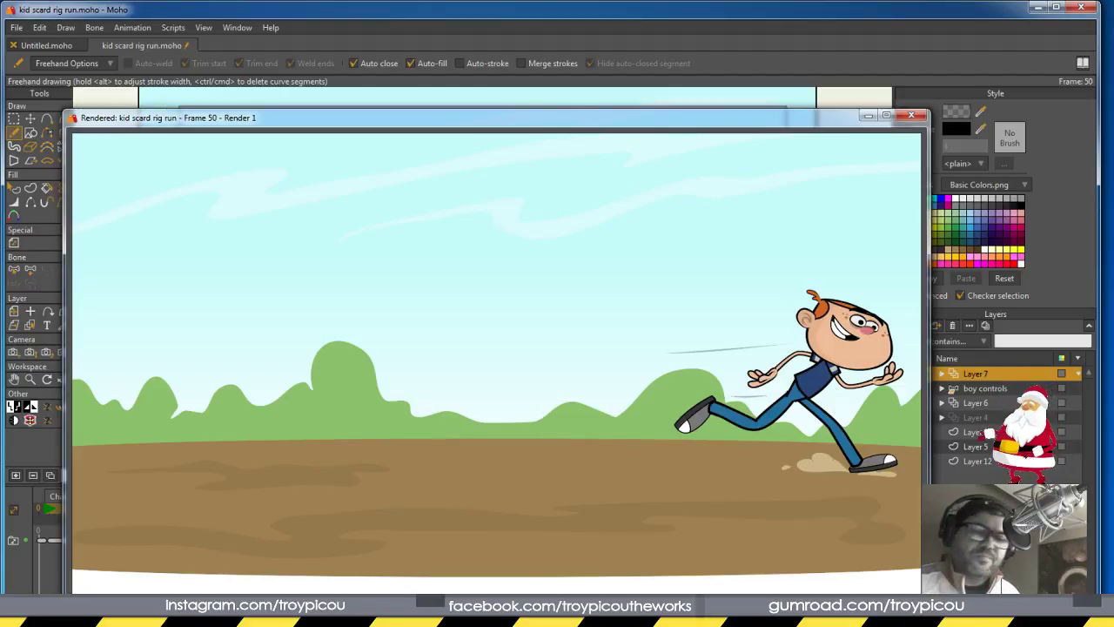
pyautogui.click(912, 116)
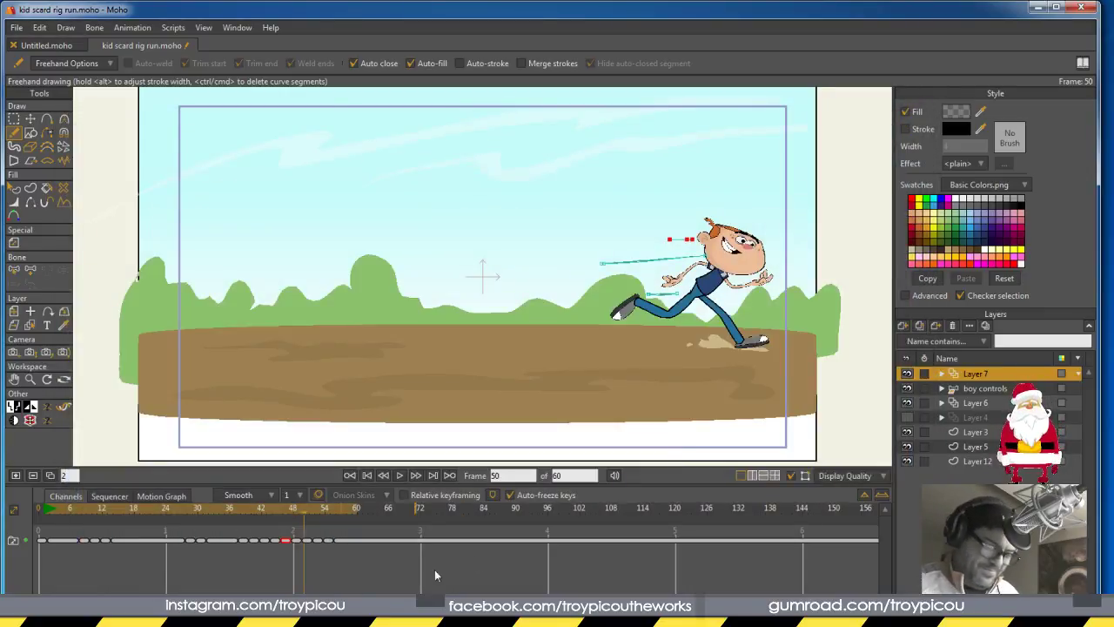
# Turn on layer colorizing for the speed-line layer, Layer 7, at frame 46 and render a preview of that frame
pyautogui.moveTo(304, 510)
pyautogui.mouseDown()
pyautogui.moveTo(346, 507)
pyautogui.moveTo(166, 523)
pyautogui.moveTo(260, 537)
pyautogui.moveTo(235, 535)
pyautogui.moveTo(251, 540)
pyautogui.moveTo(277, 533)
pyautogui.moveTo(283, 511)
pyautogui.mouseUp()
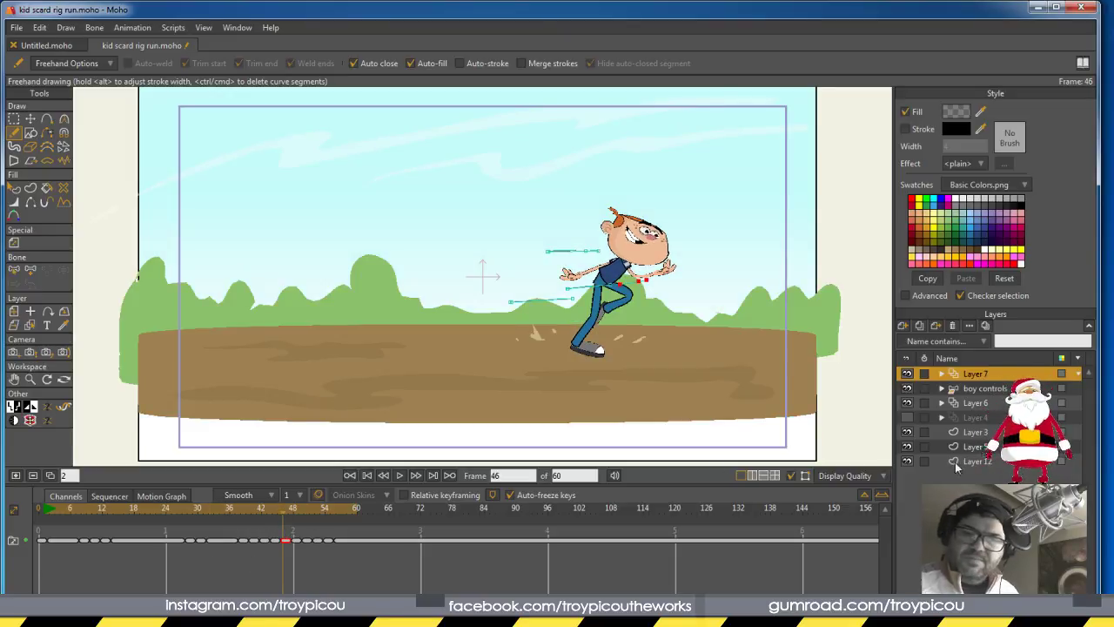
pyautogui.doubleClick(993, 374)
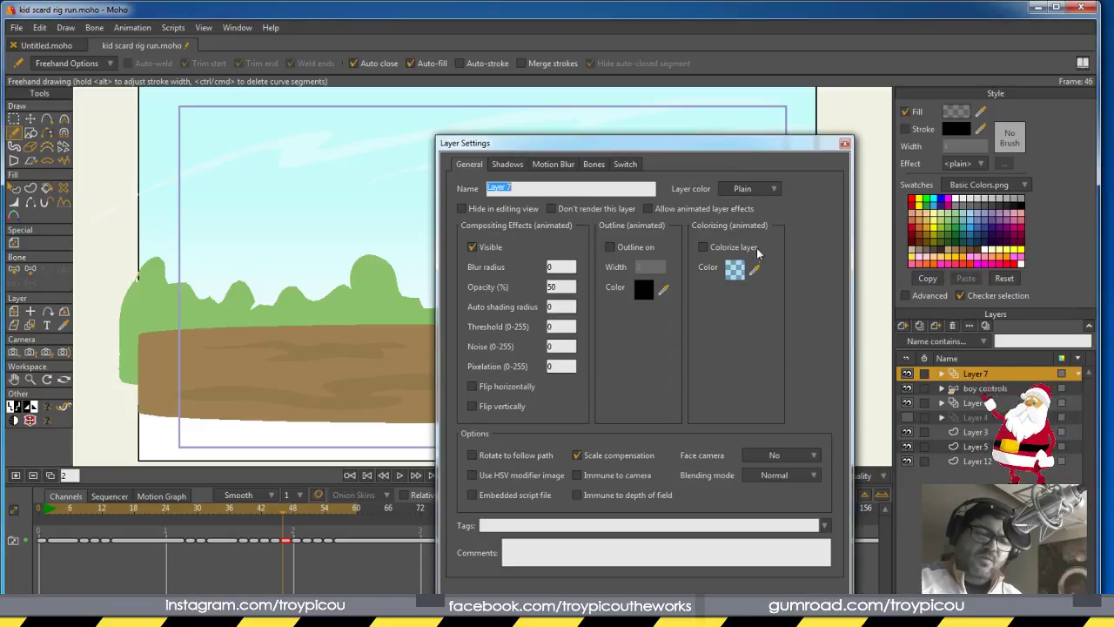
pyautogui.click(705, 248)
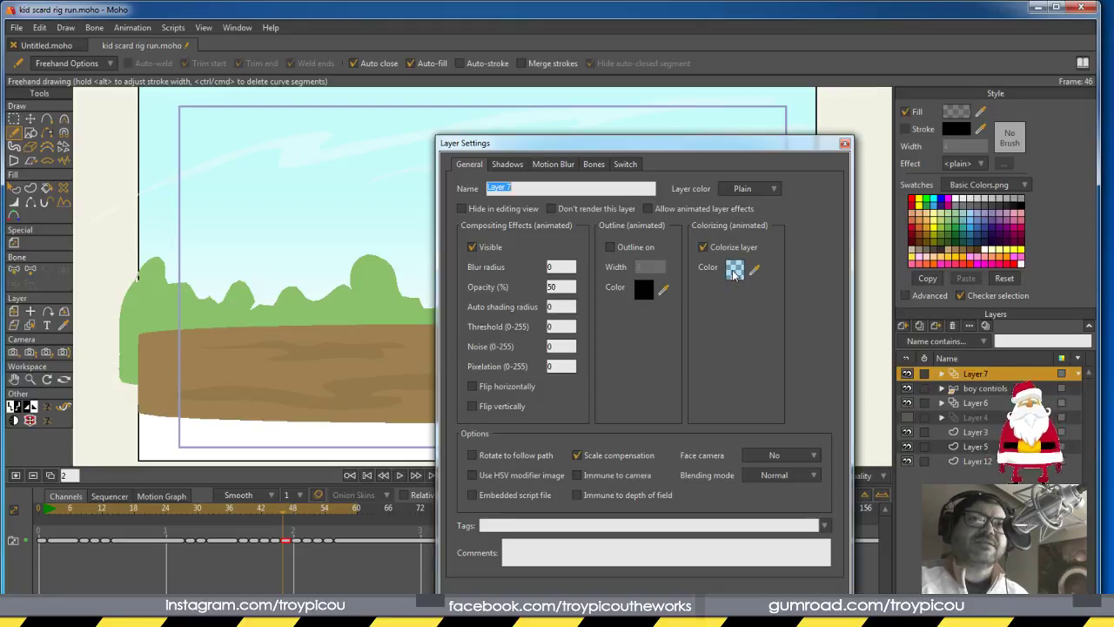
pyautogui.click(756, 601)
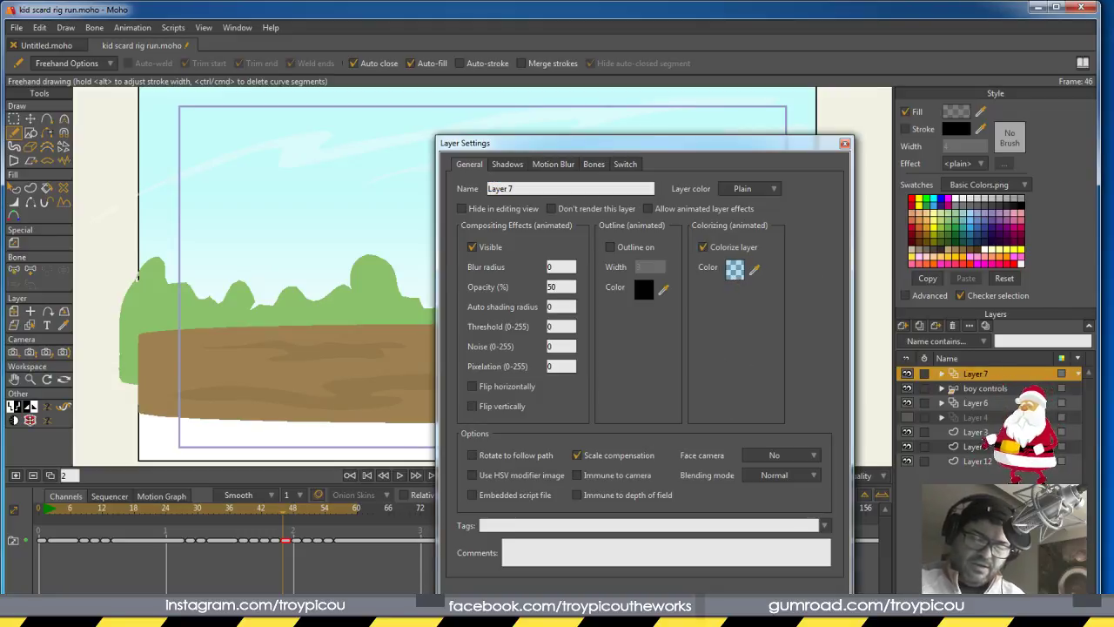
pyautogui.click(21, 32)
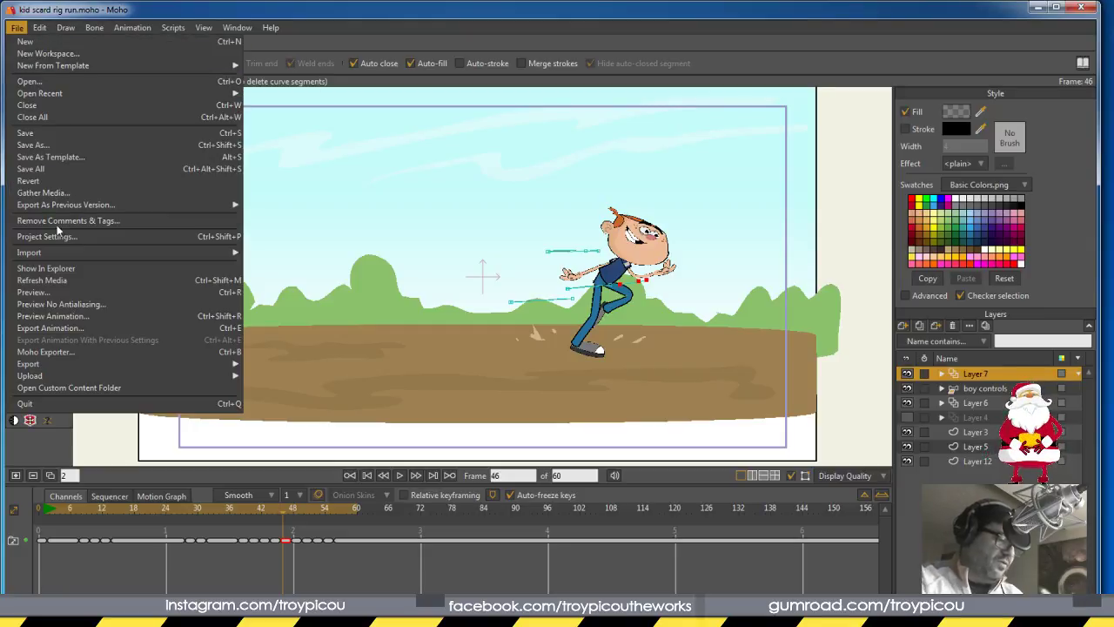
pyautogui.click(83, 300)
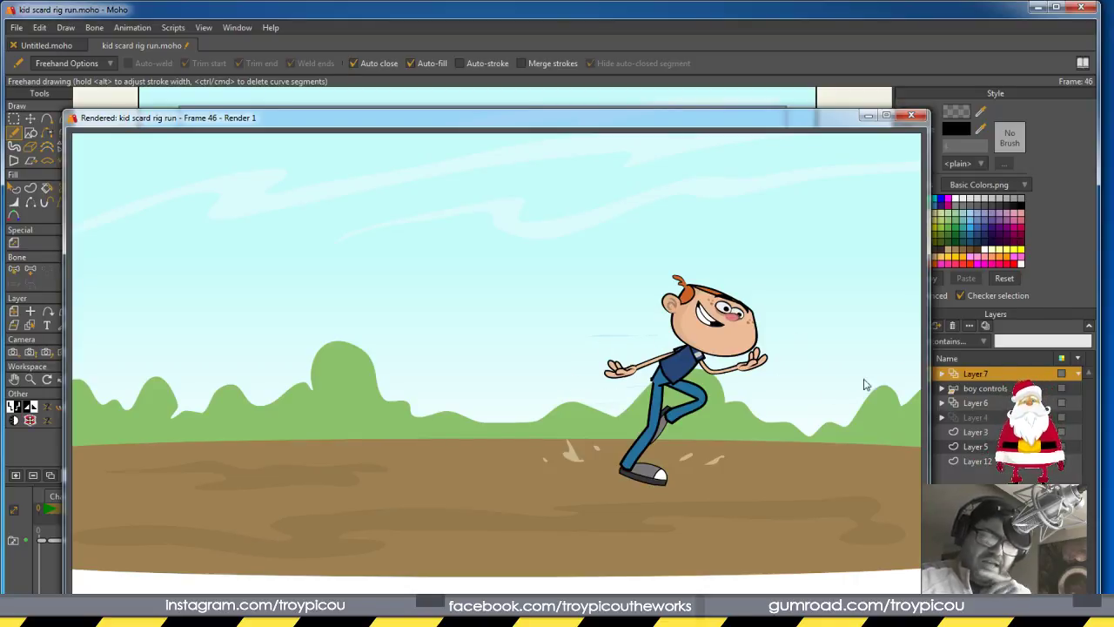
pyautogui.click(911, 115)
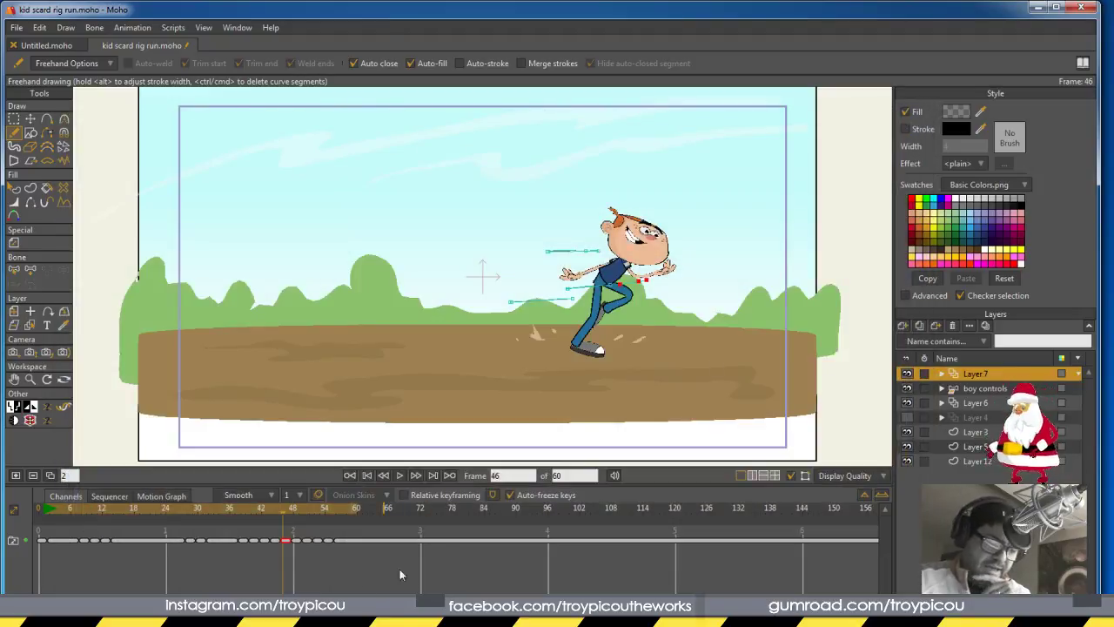
# Play back the animation, stop at frame 12, and render a preview of that frame
pyautogui.click(400, 475)
pyautogui.click(398, 476)
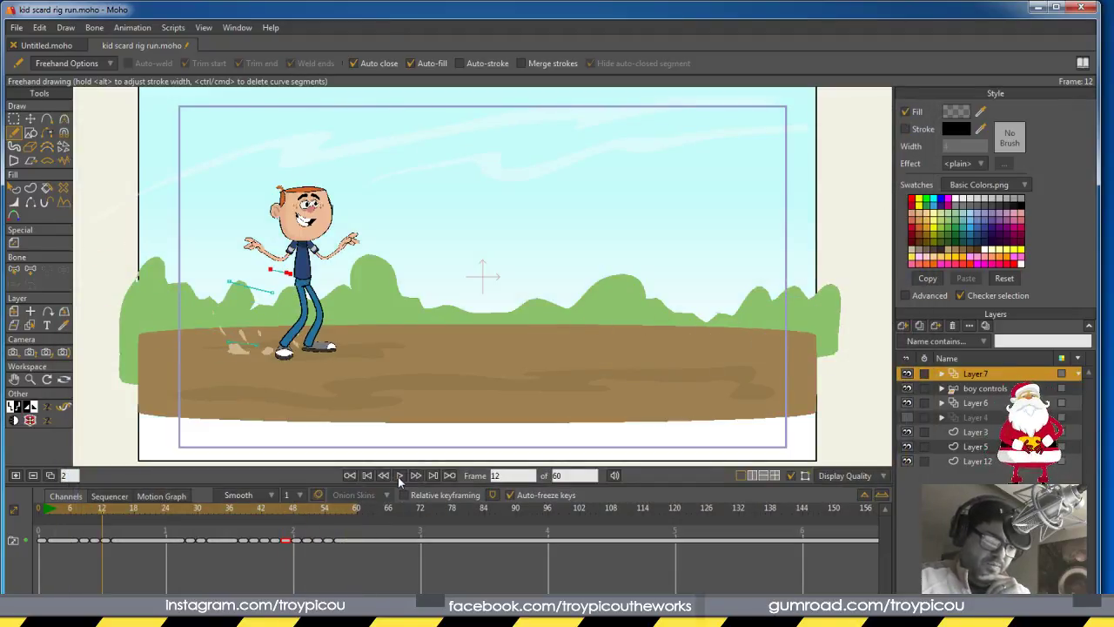
pyautogui.click(16, 27)
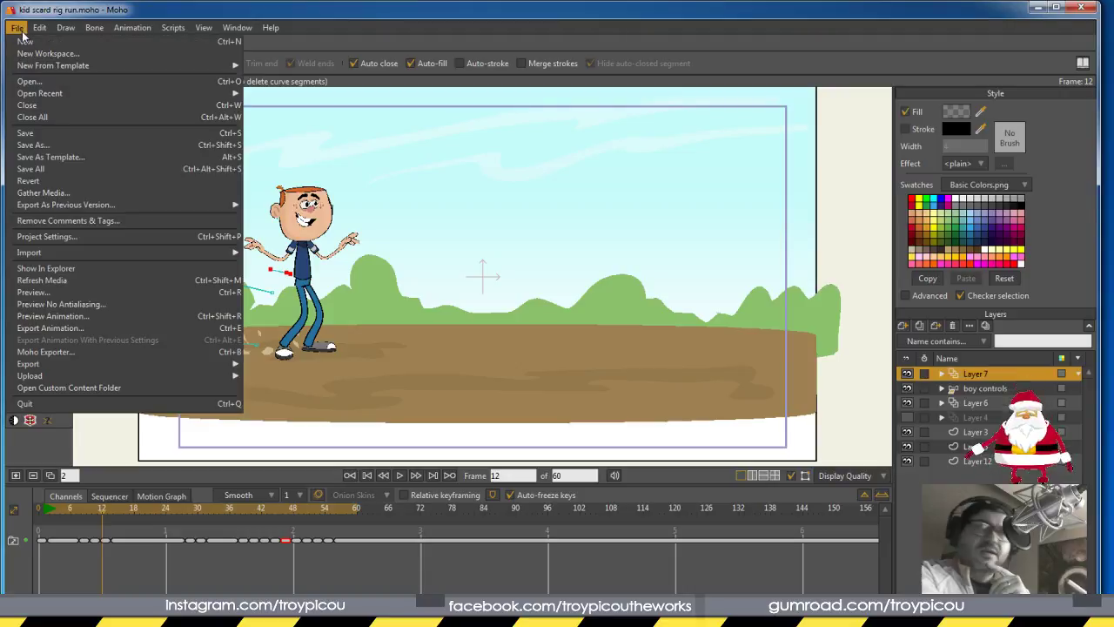
pyautogui.moveTo(88, 207)
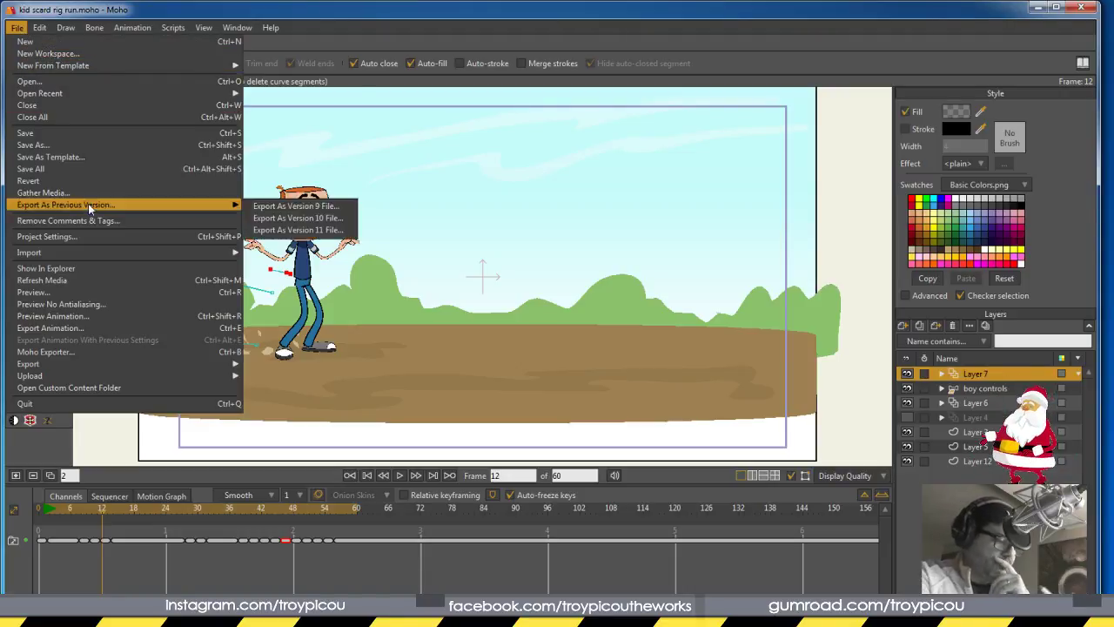
pyautogui.click(96, 292)
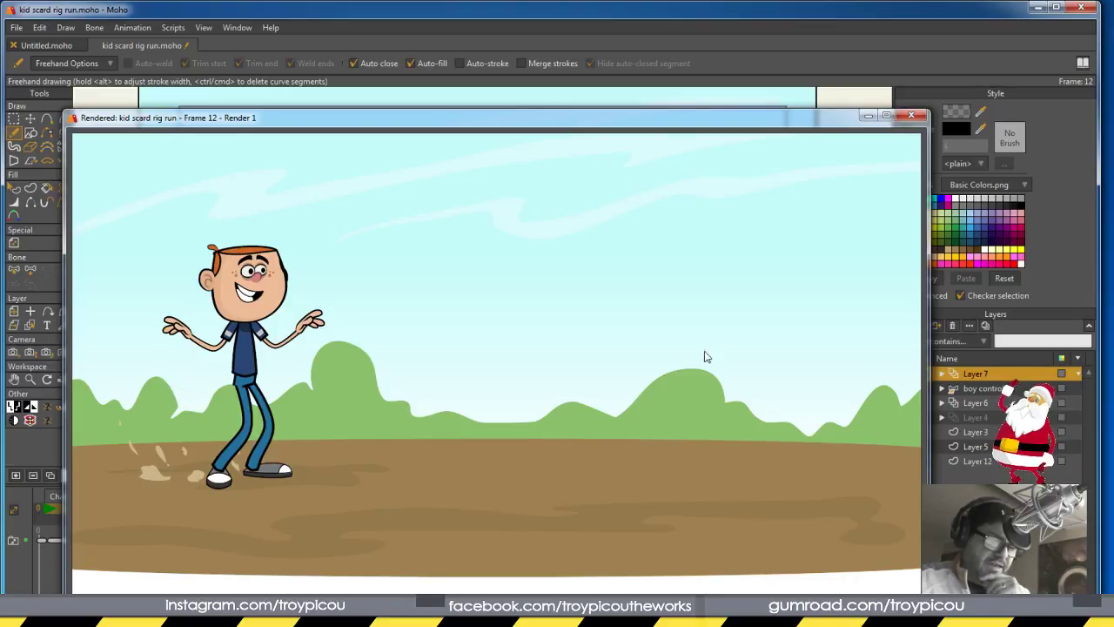
pyautogui.click(912, 116)
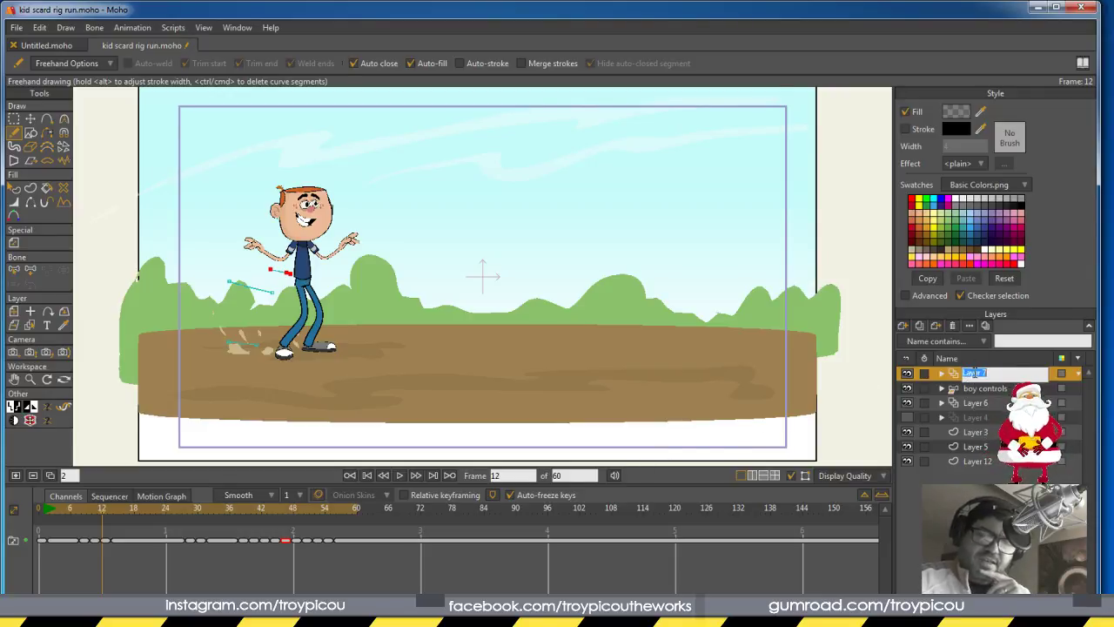
# Set the opacity of the speed-line layer, Layer 7, to 75% at frame 12
pyautogui.doubleClick(958, 373)
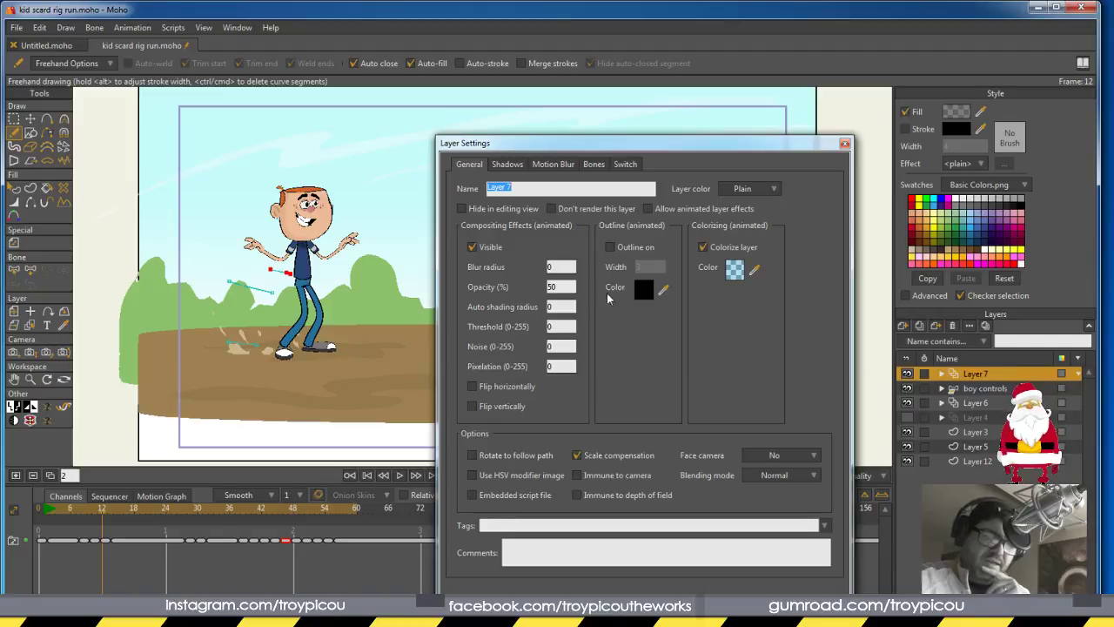
pyautogui.moveTo(559, 288); pyautogui.dragTo(537, 296)
pyautogui.write('75')
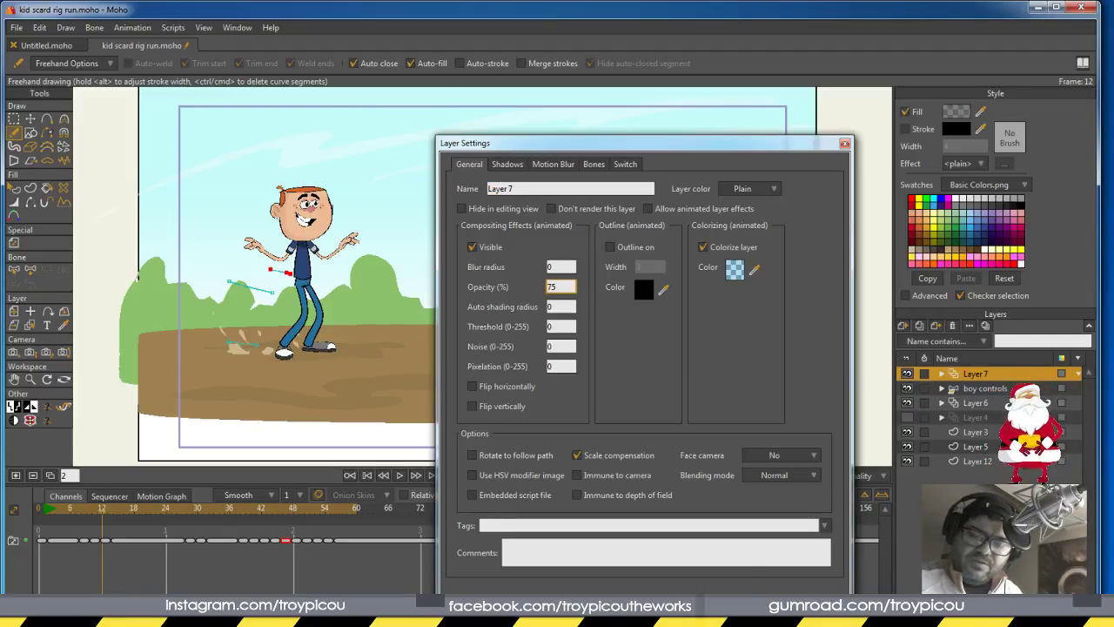
pyautogui.press('Return')
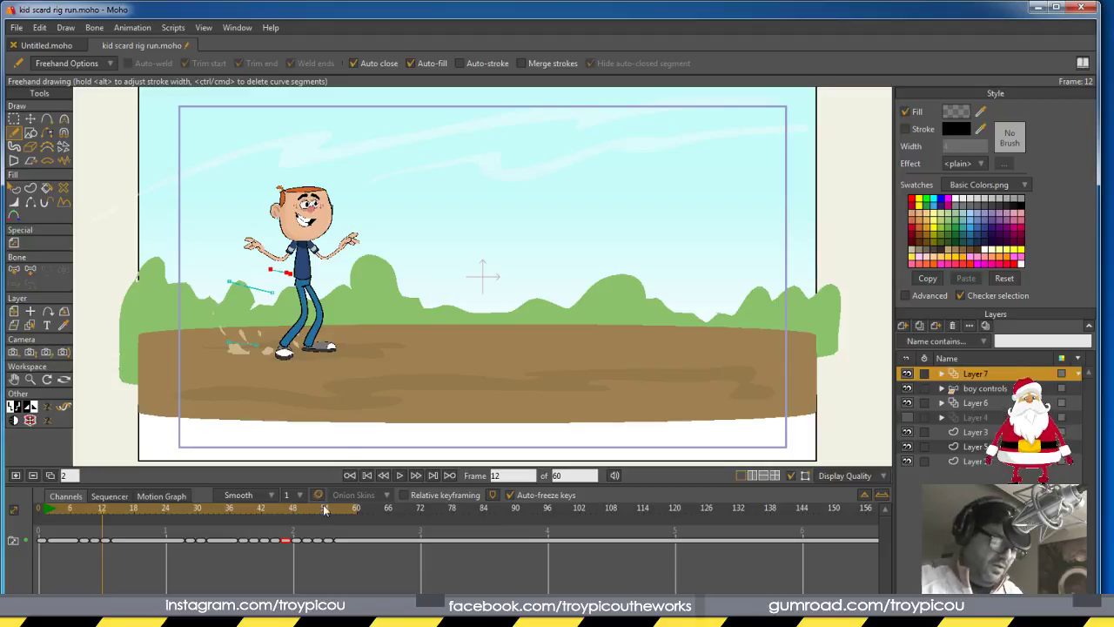
# Go to frame 39 and render a preview to check the speed lines behind the running boy
pyautogui.click(111, 509)
pyautogui.moveTo(110, 512); pyautogui.dragTo(245, 513)
pyautogui.click(17, 27)
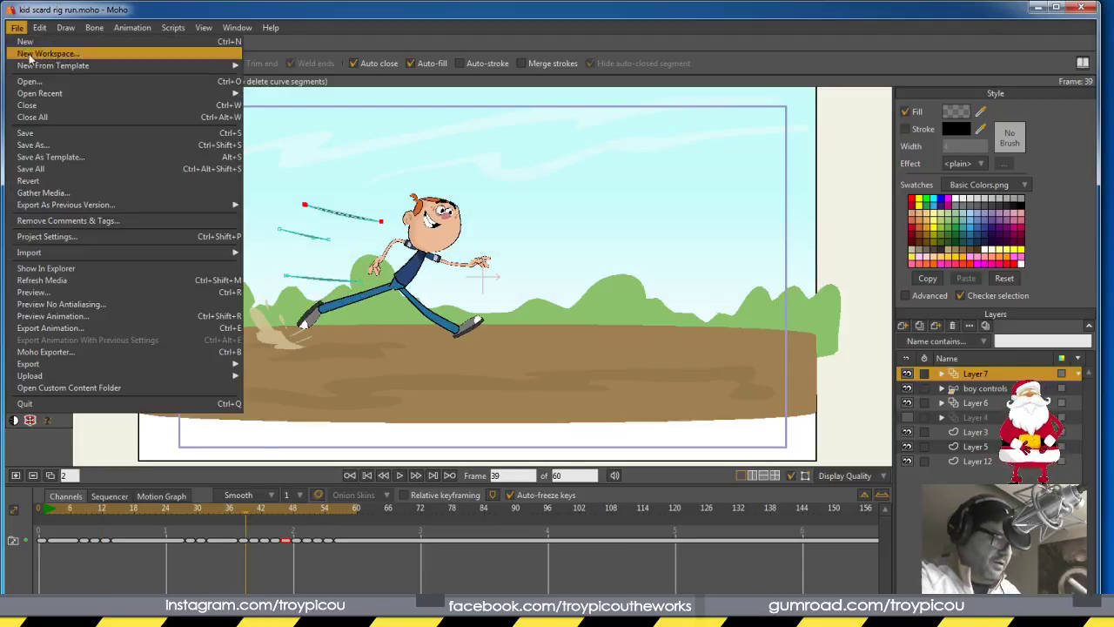
pyautogui.click(64, 294)
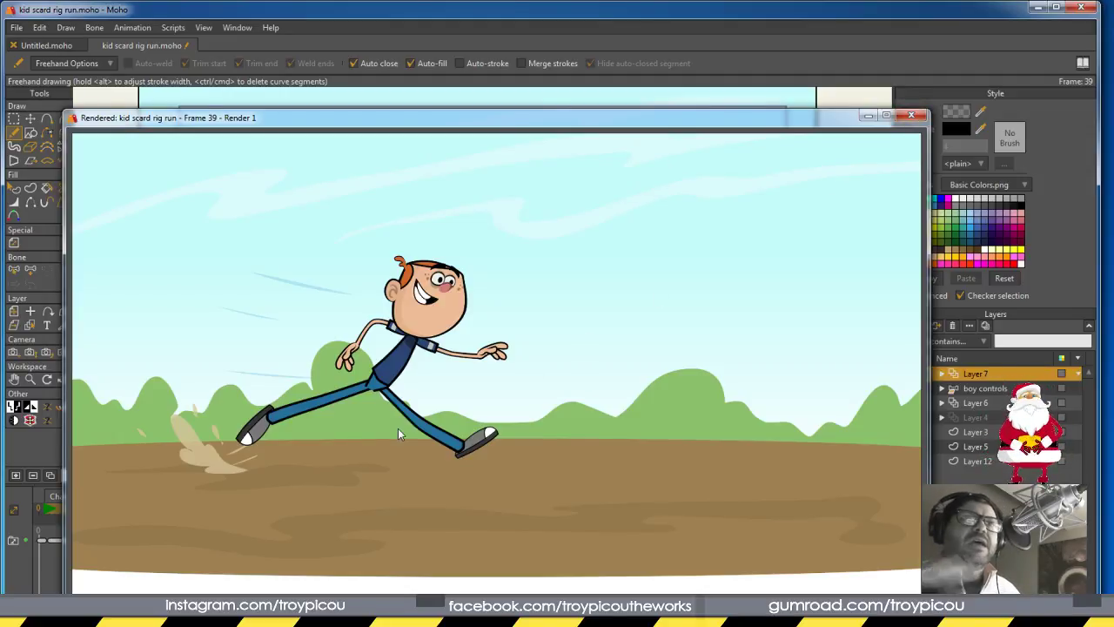
pyautogui.click(909, 115)
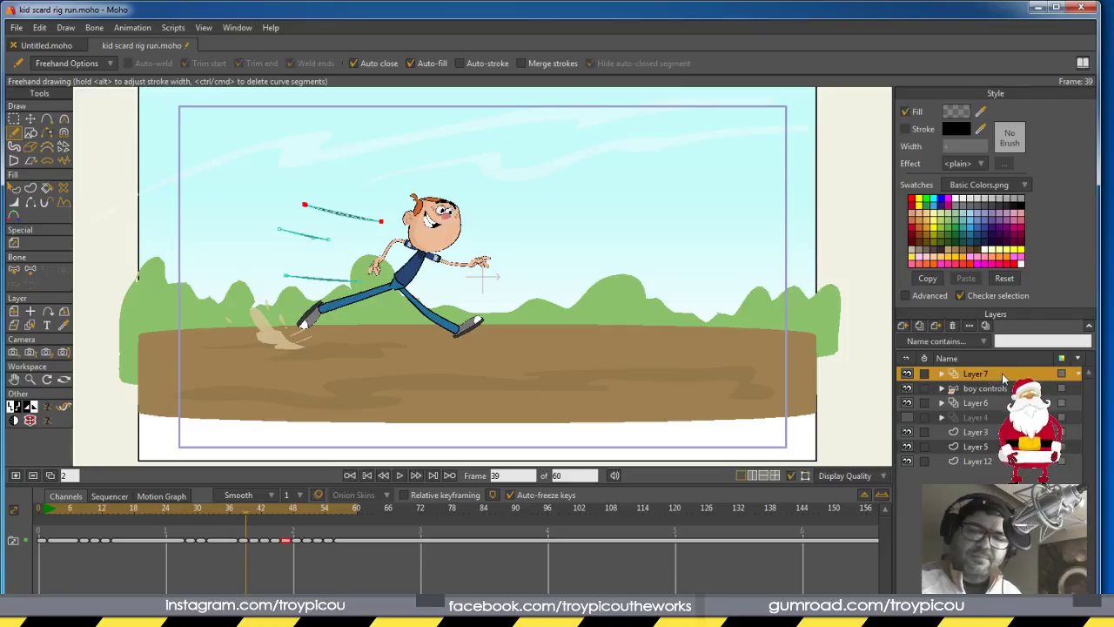
# Allow animated layer effects for the speed-line layer, Layer 7, and play back the animation
pyautogui.doubleClick(1003, 374)
pyautogui.click(958, 373)
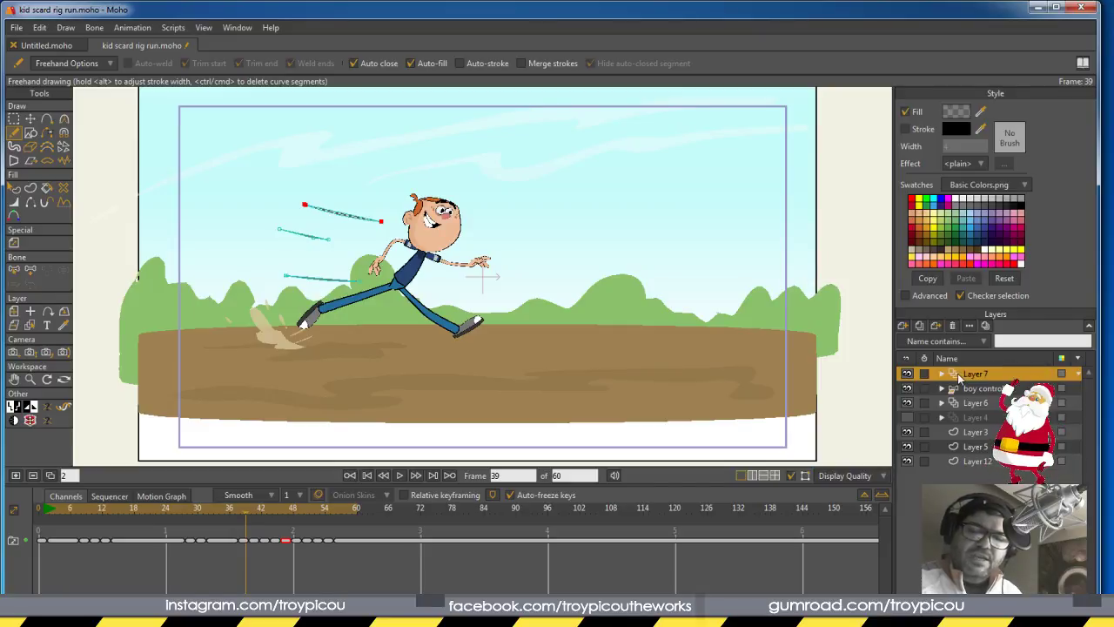
pyautogui.doubleClick(1012, 374)
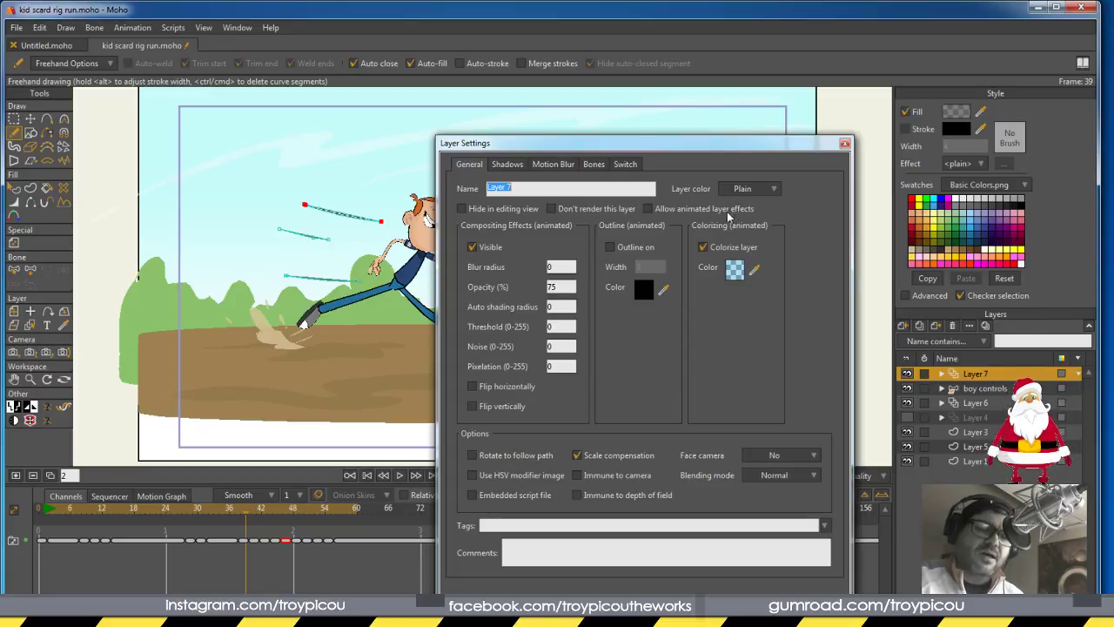
pyautogui.click(648, 210)
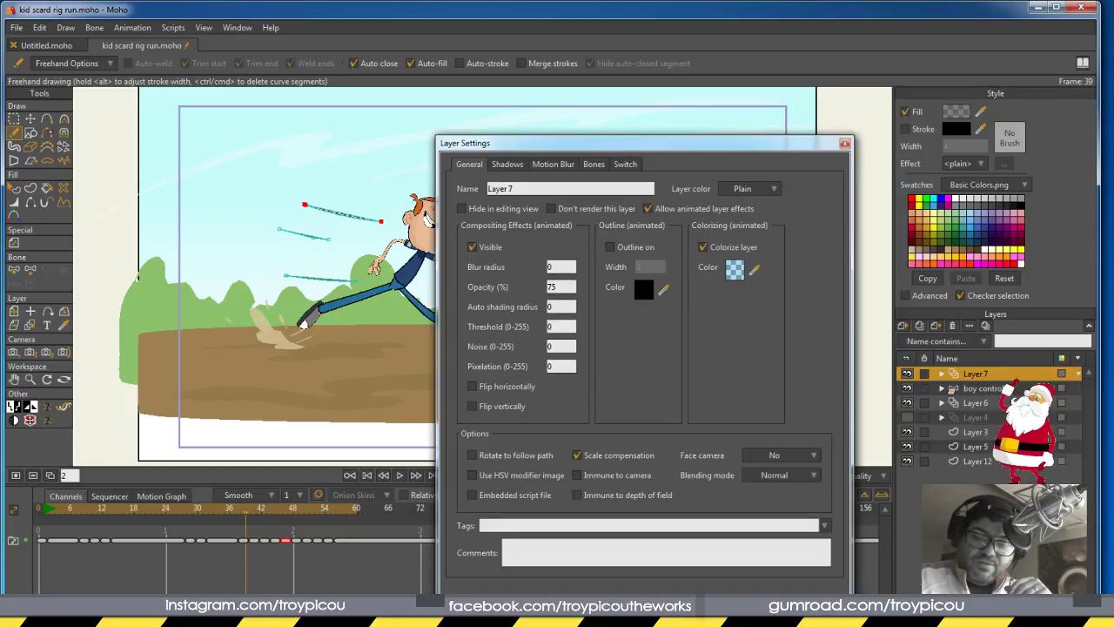
pyautogui.click(803, 600)
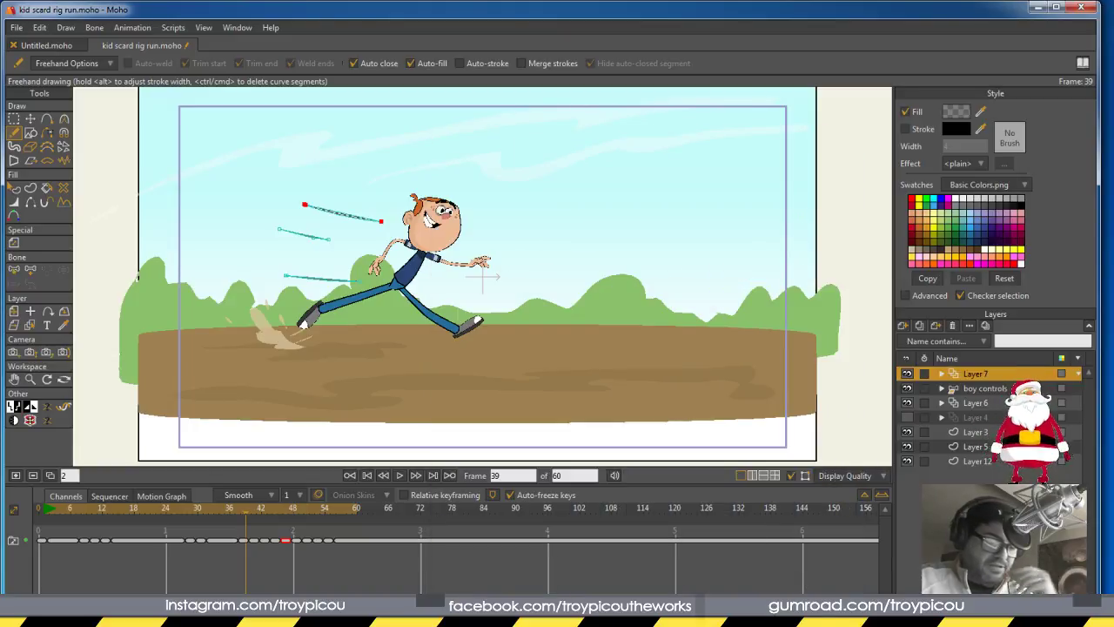
pyautogui.click(400, 475)
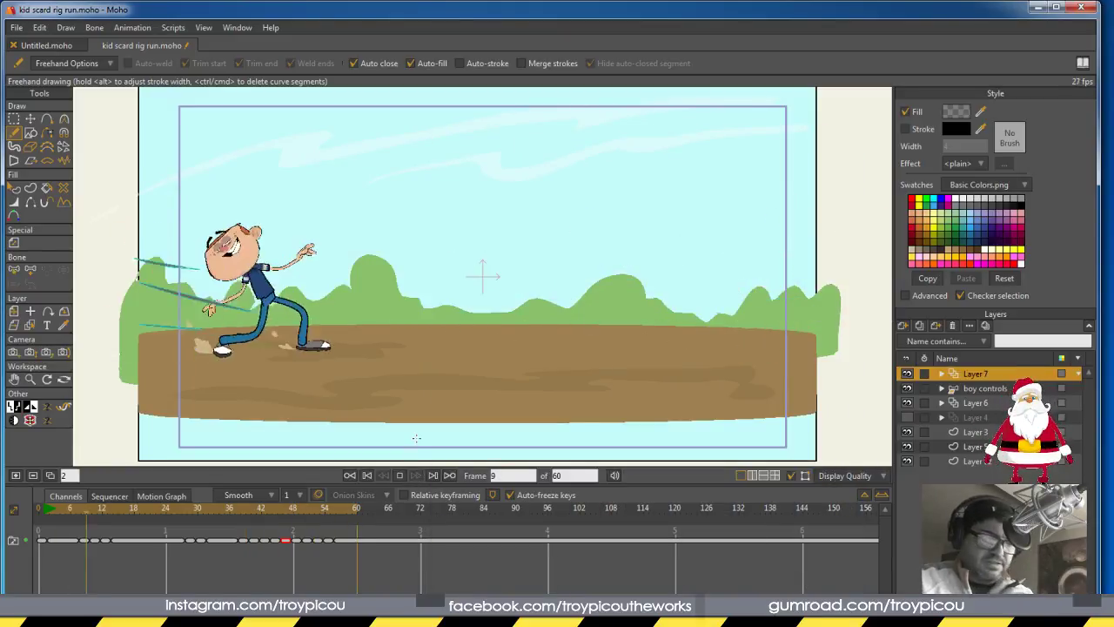